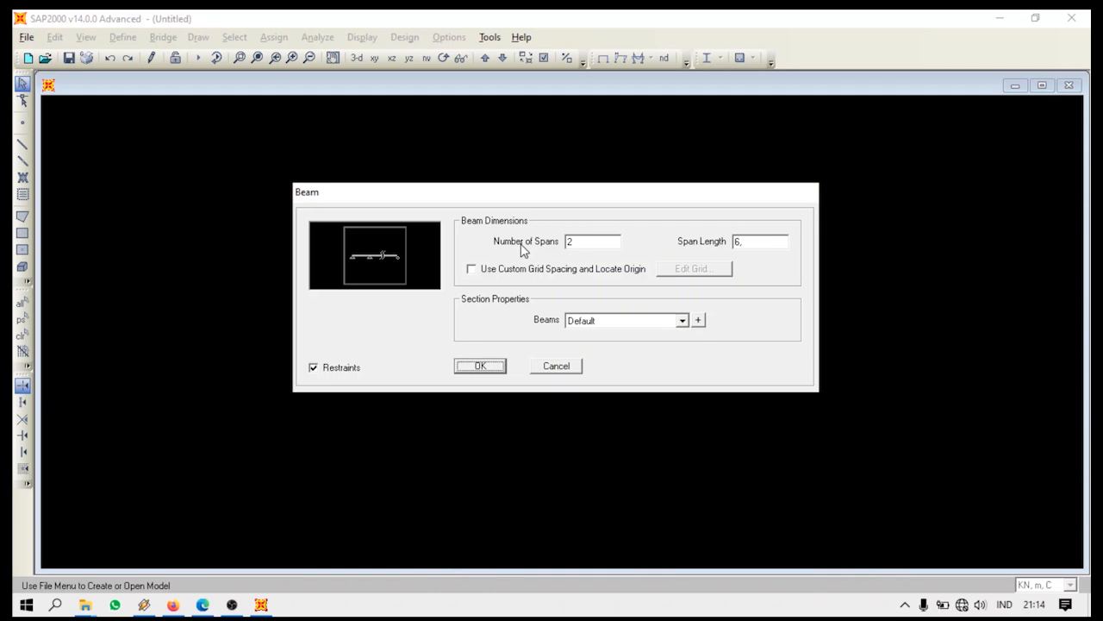
Check the beam diagram in the assignment PDF, then set the beam template to 4 spans and enable custom grid spacing
click(203, 606)
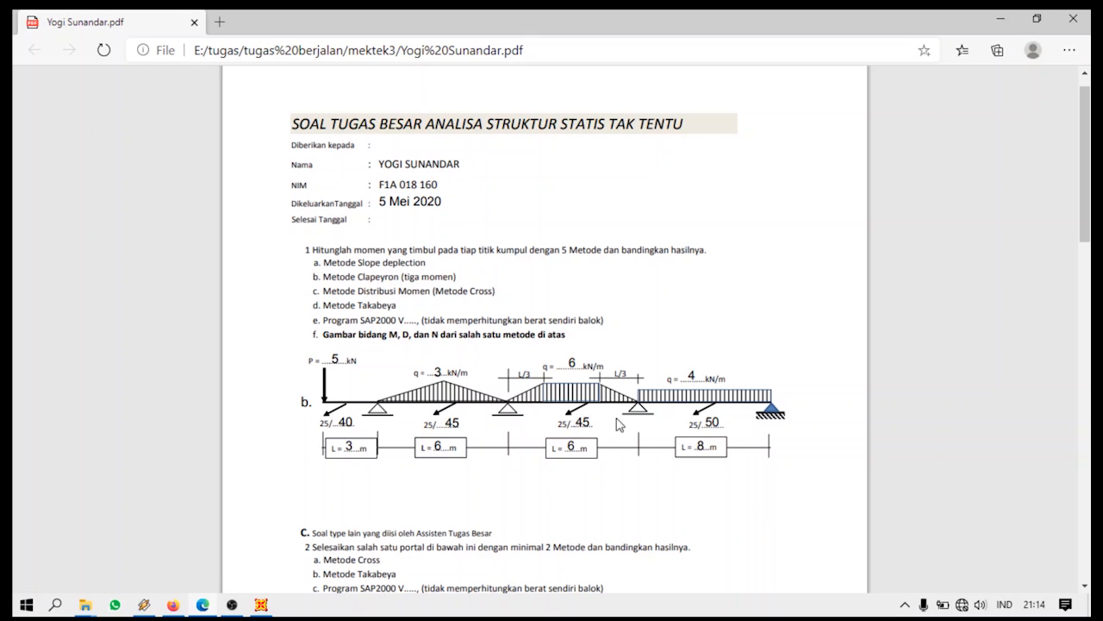
click(261, 605)
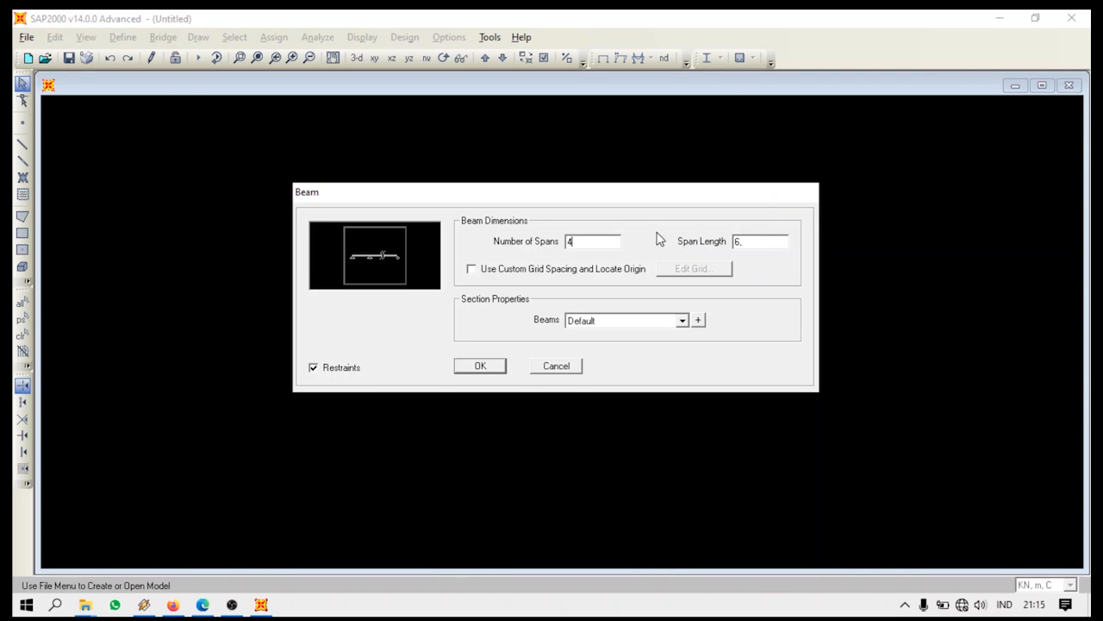
click(474, 271)
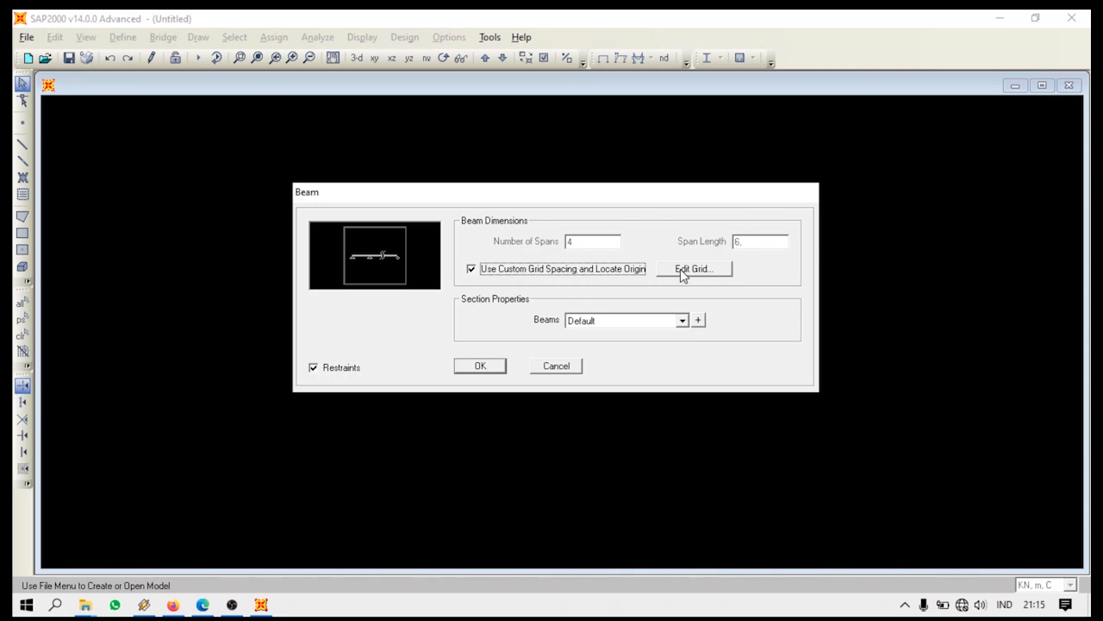
Open the beam's grid data and display the grids as spacing instead of ordinates
click(684, 271)
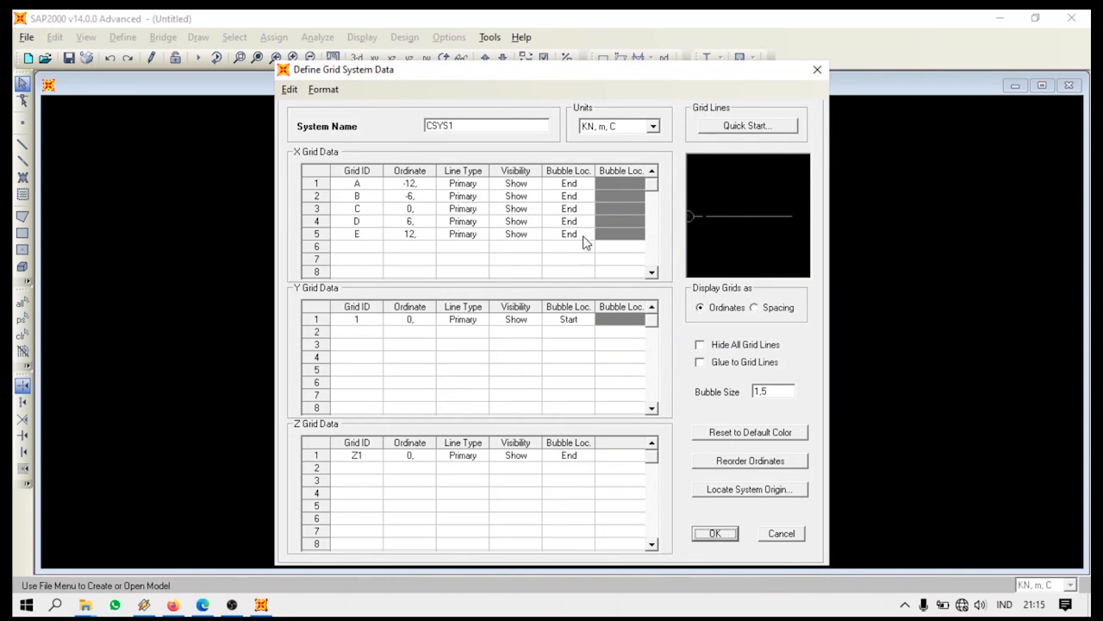
drag(569, 79, 571, 70)
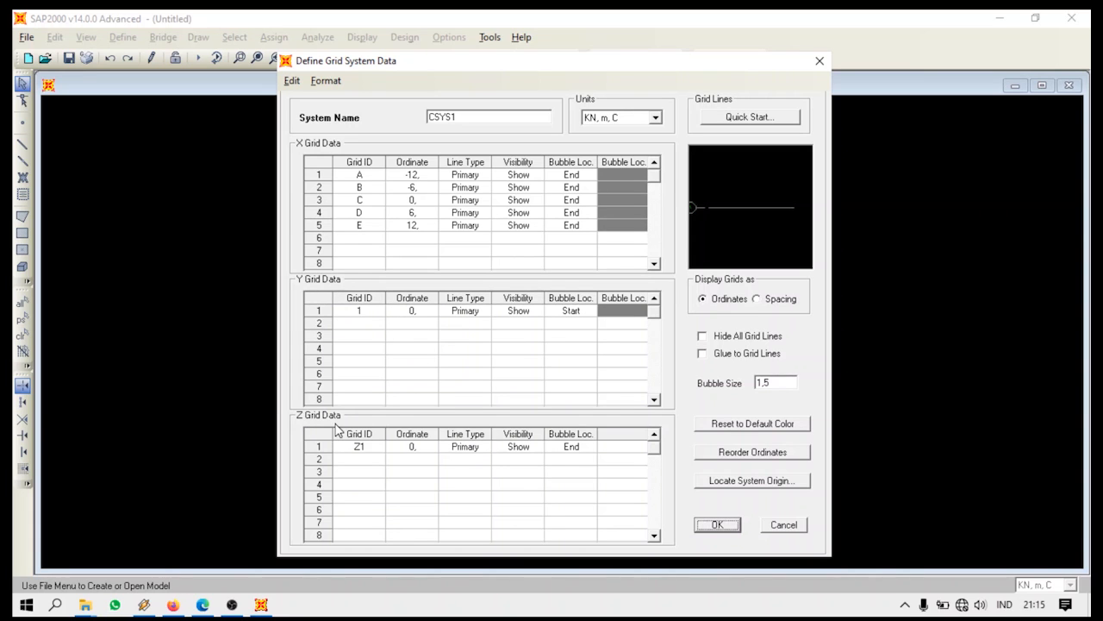
drag(546, 69, 510, 103)
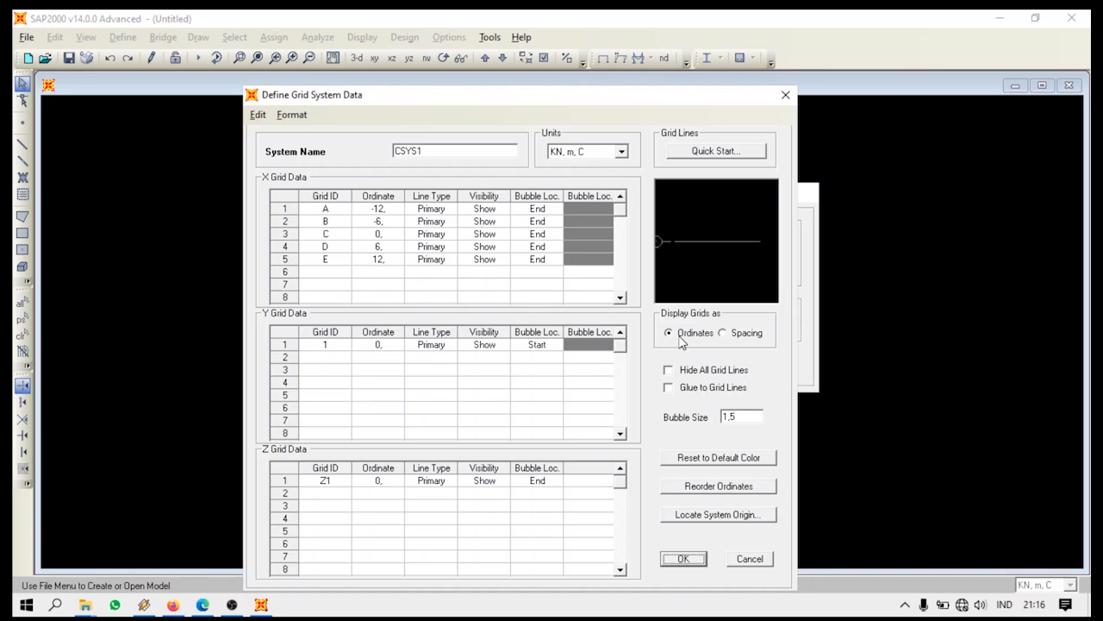
click(743, 337)
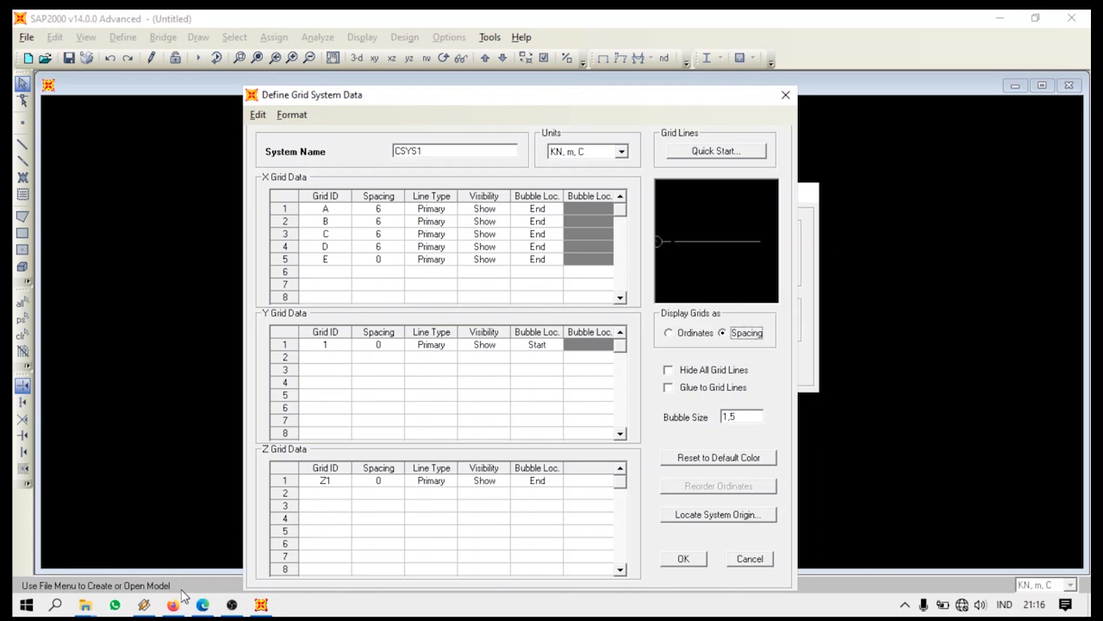
Set the X grid spacing to 3 m at A and 8 m at D, keeping 6 m at B and C, and create the beam
click(204, 605)
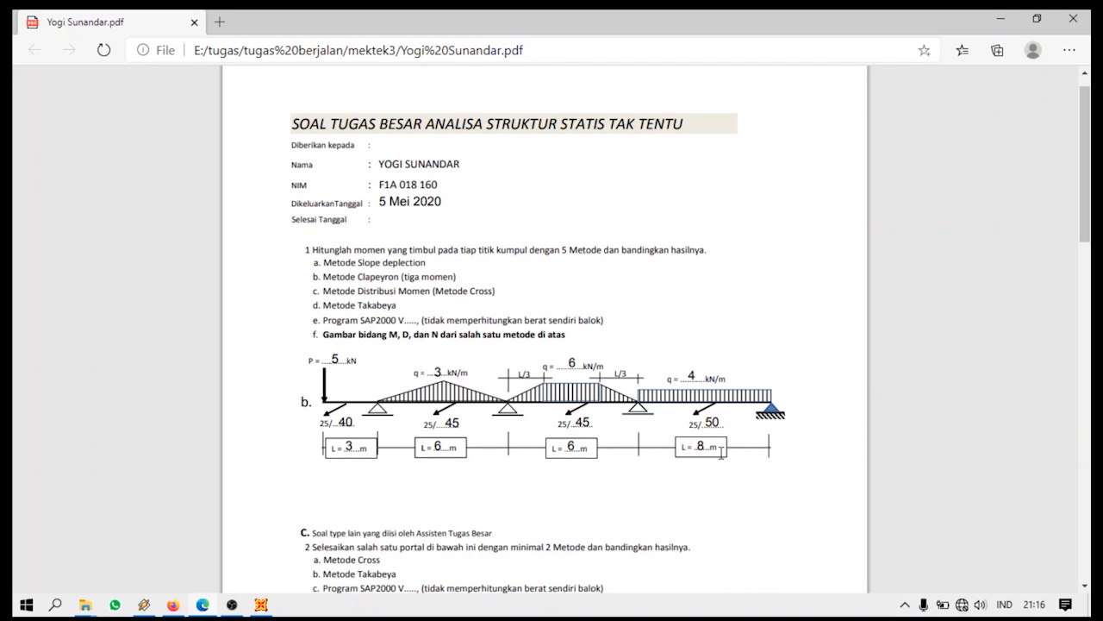
click(263, 604)
click(382, 212)
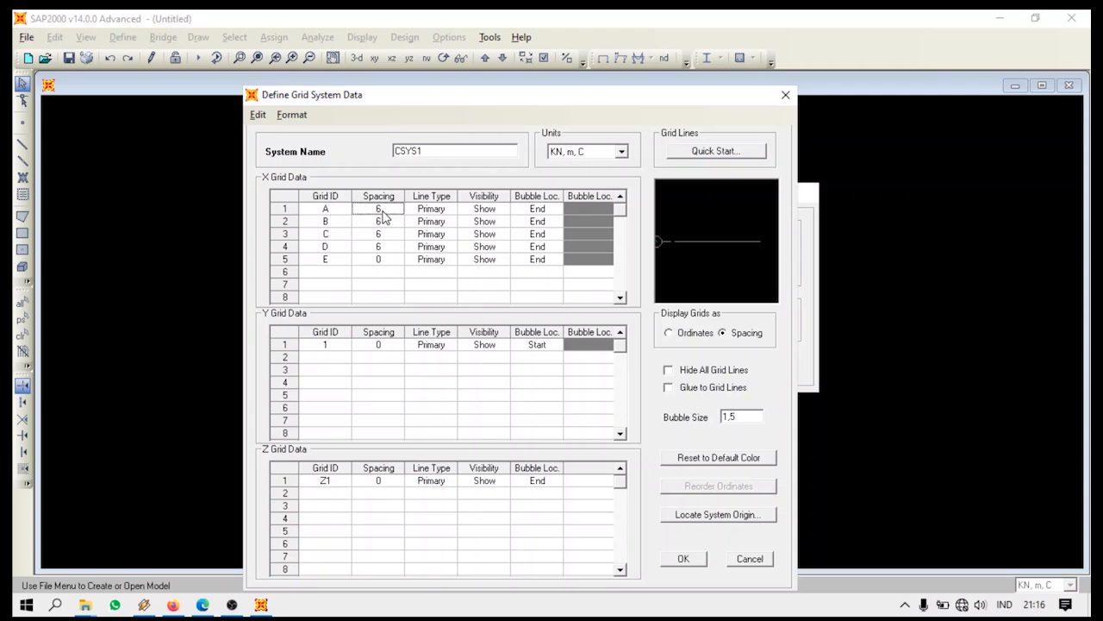
text(3)
click(380, 221)
click(383, 234)
click(394, 248)
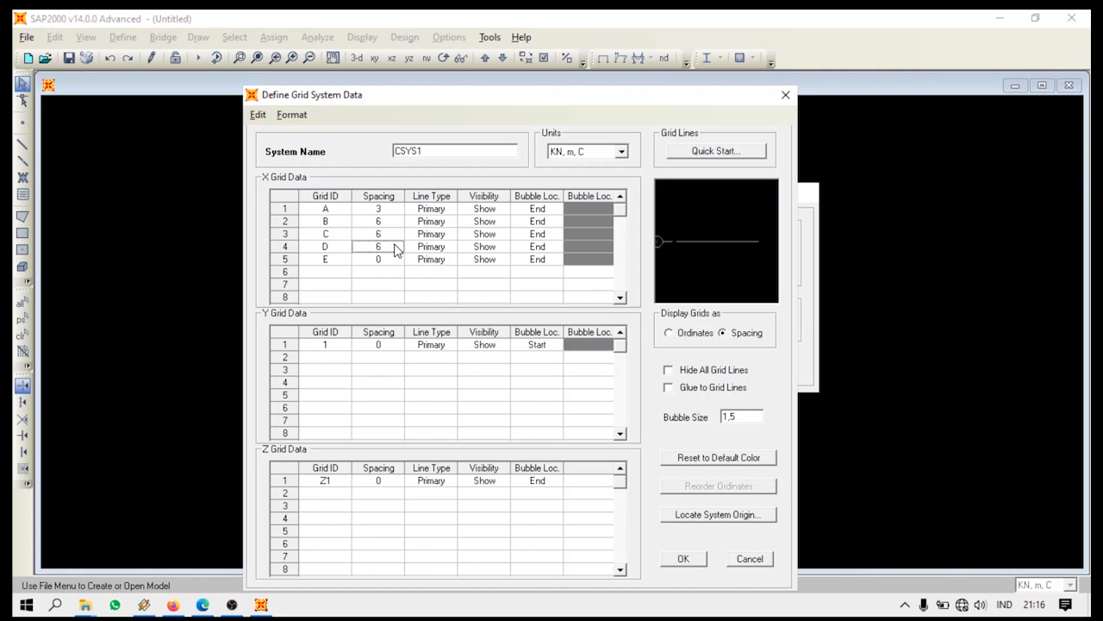
text(8)
click(412, 273)
click(697, 564)
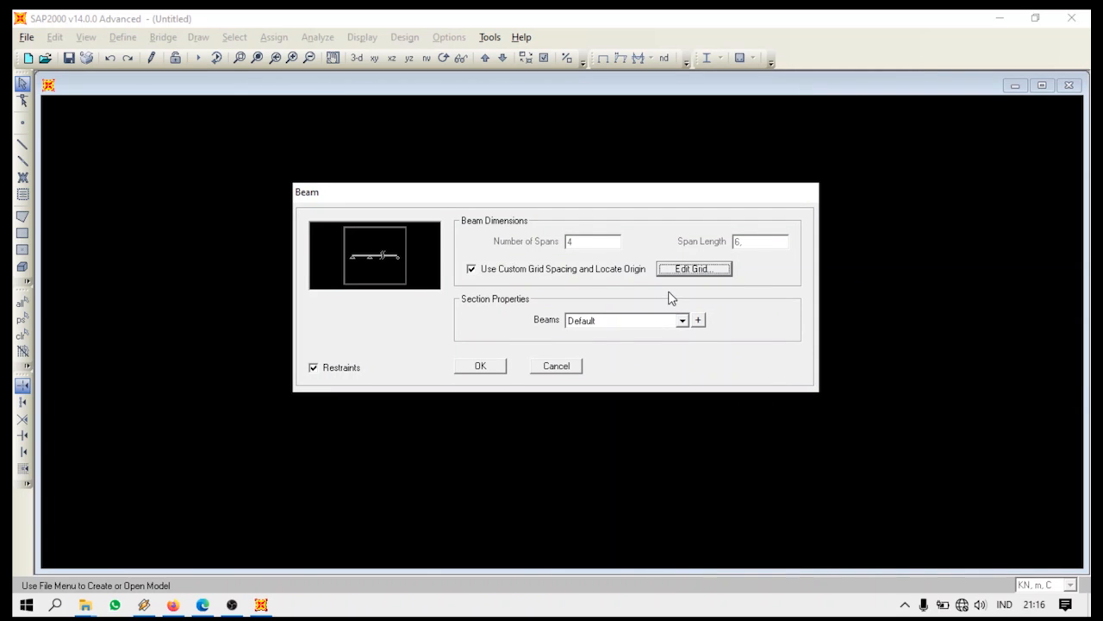
click(472, 369)
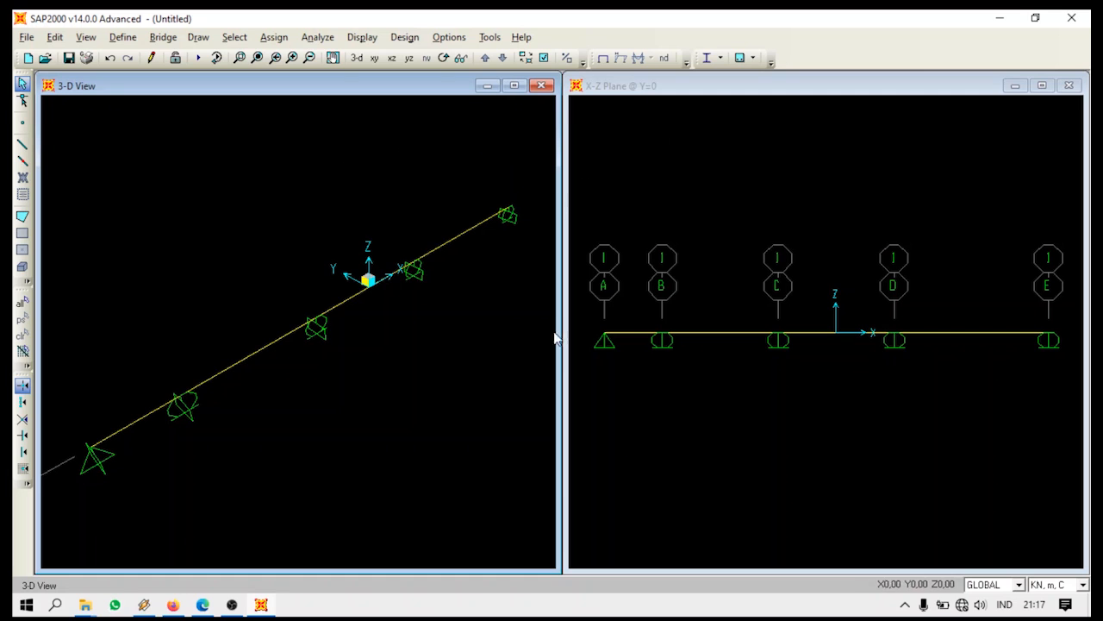
Close the 3-D view and delete all template frames and supports in the X-Z plane view
click(543, 86)
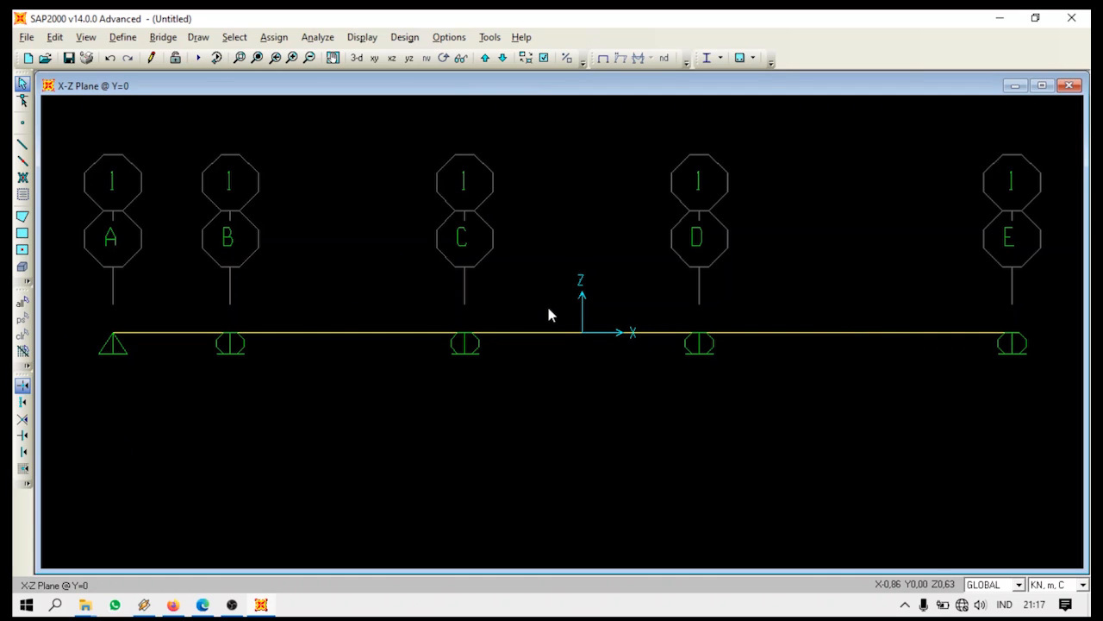
click(203, 604)
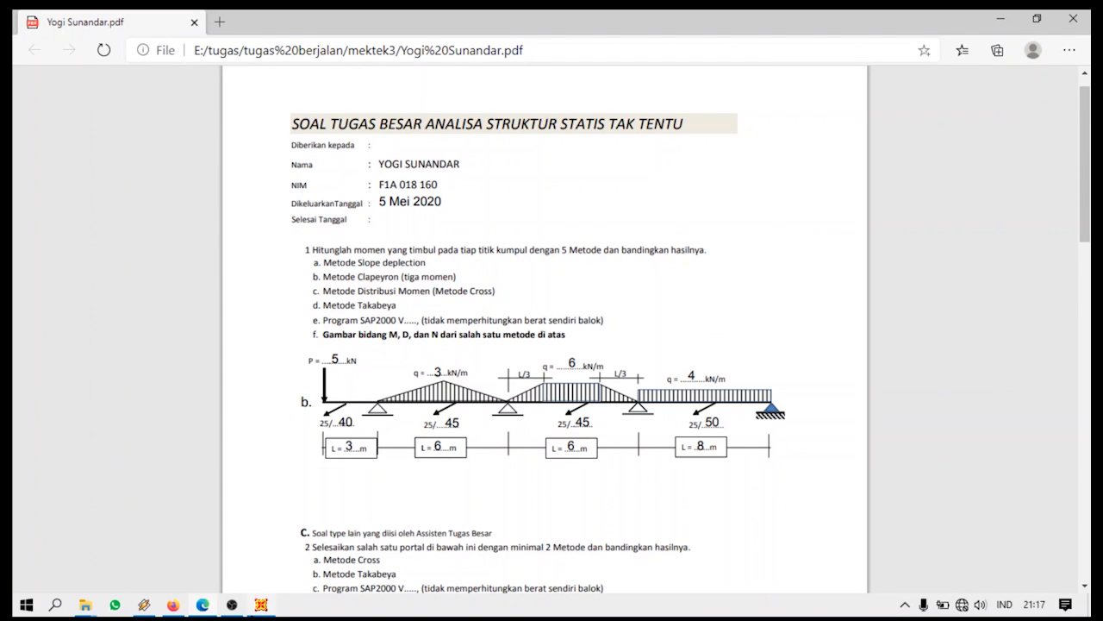
click(262, 604)
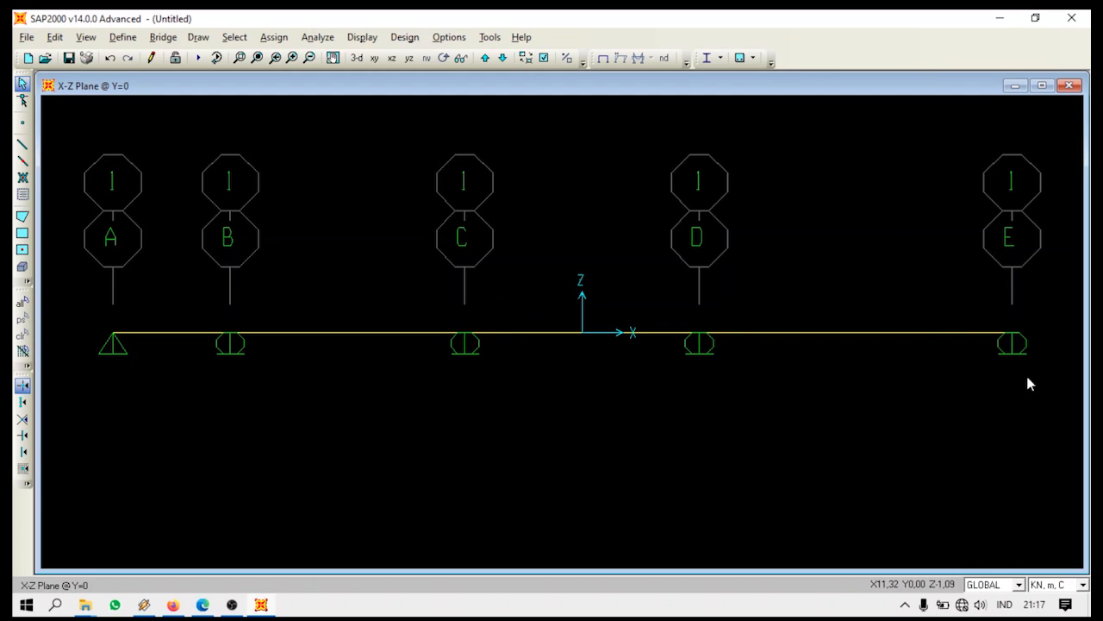
drag(1047, 386, 78, 271)
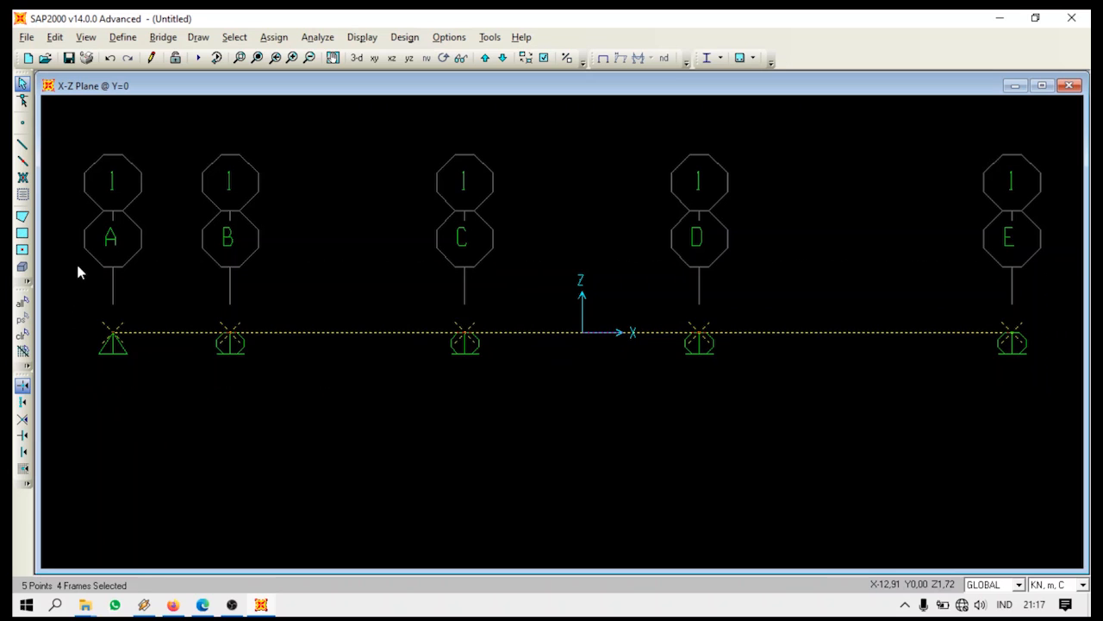
key(Delete)
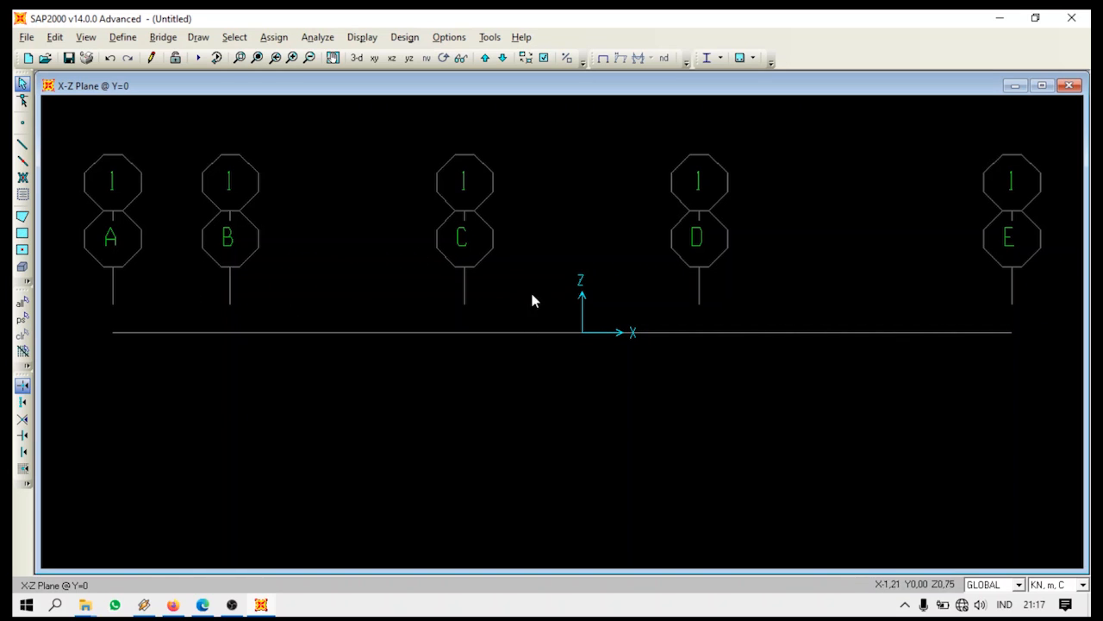
Draw straight FSEC1 frame members with continuous moment releases along the baseline through grid points A, B, C, D and E
click(22, 145)
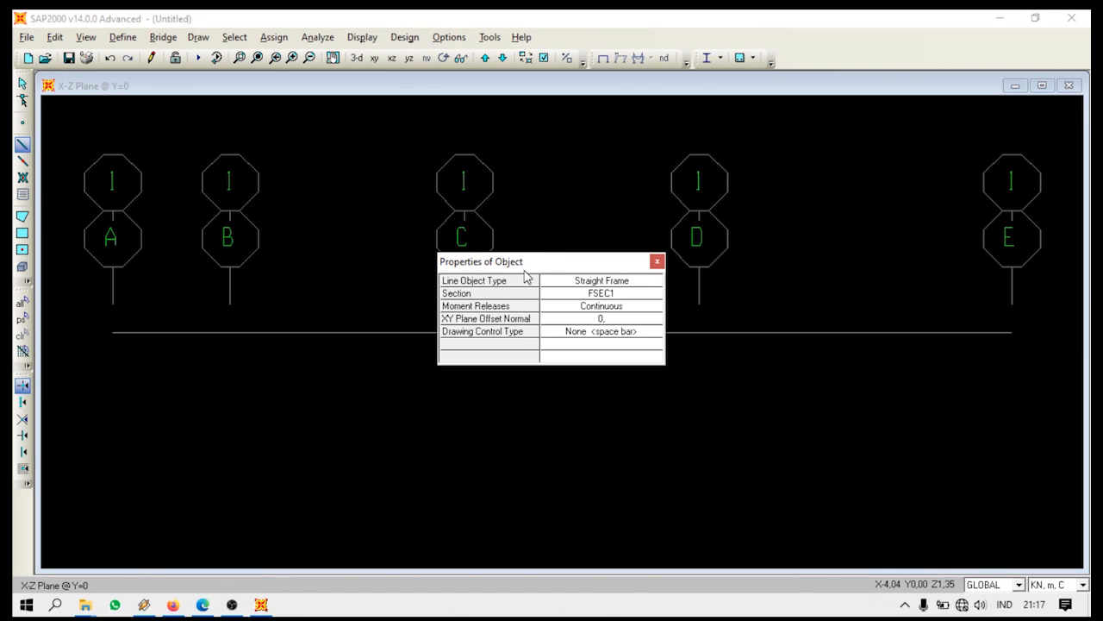
drag(567, 261, 677, 134)
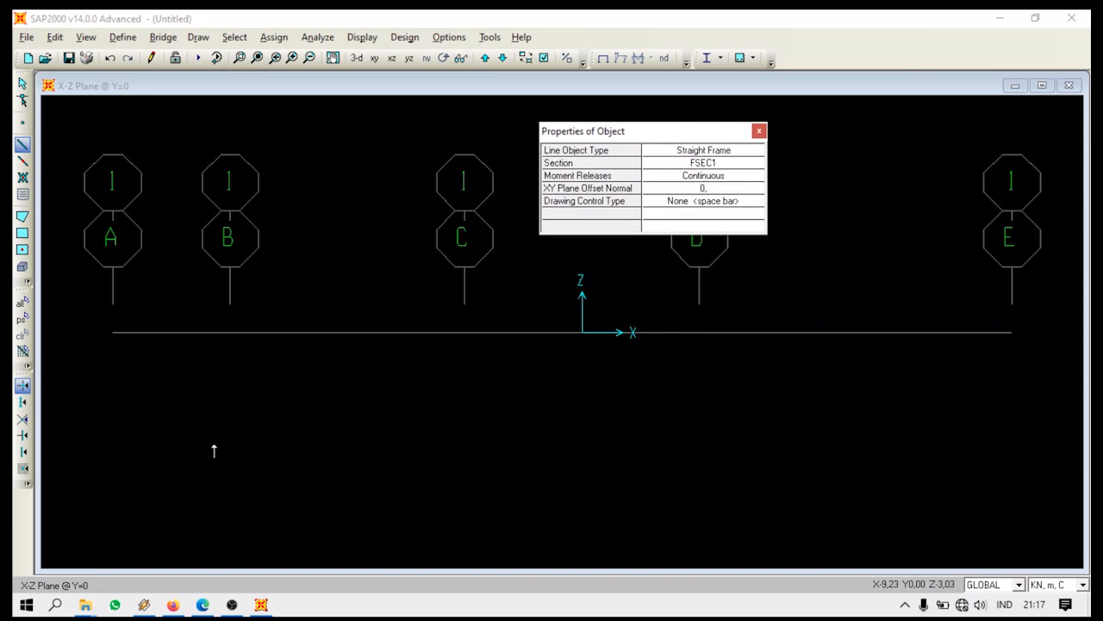
click(113, 332)
click(466, 332)
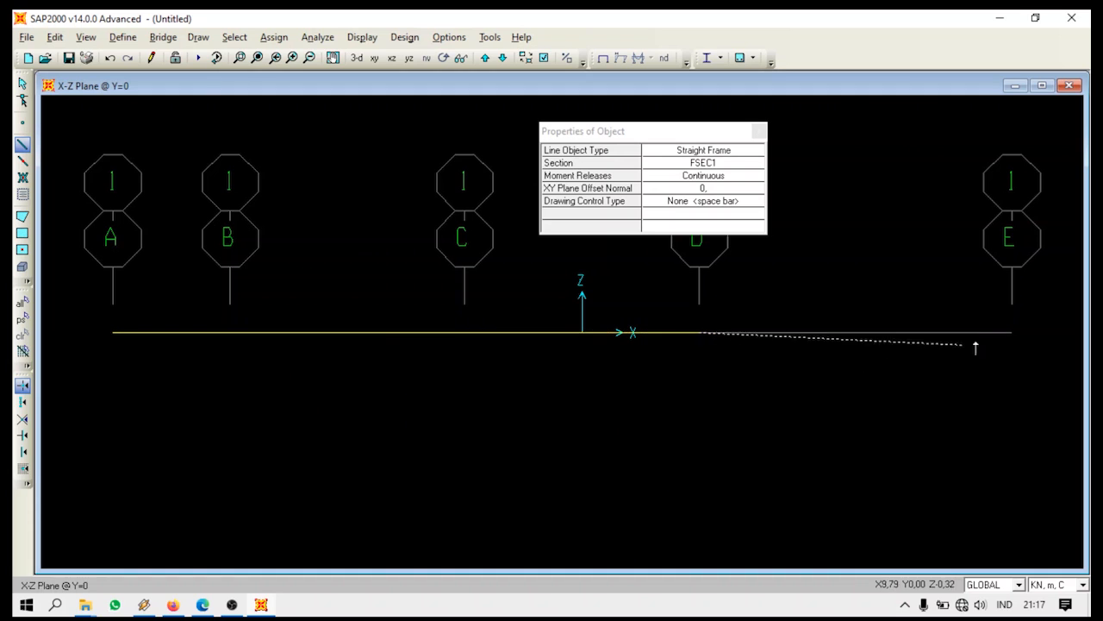
click(1012, 333)
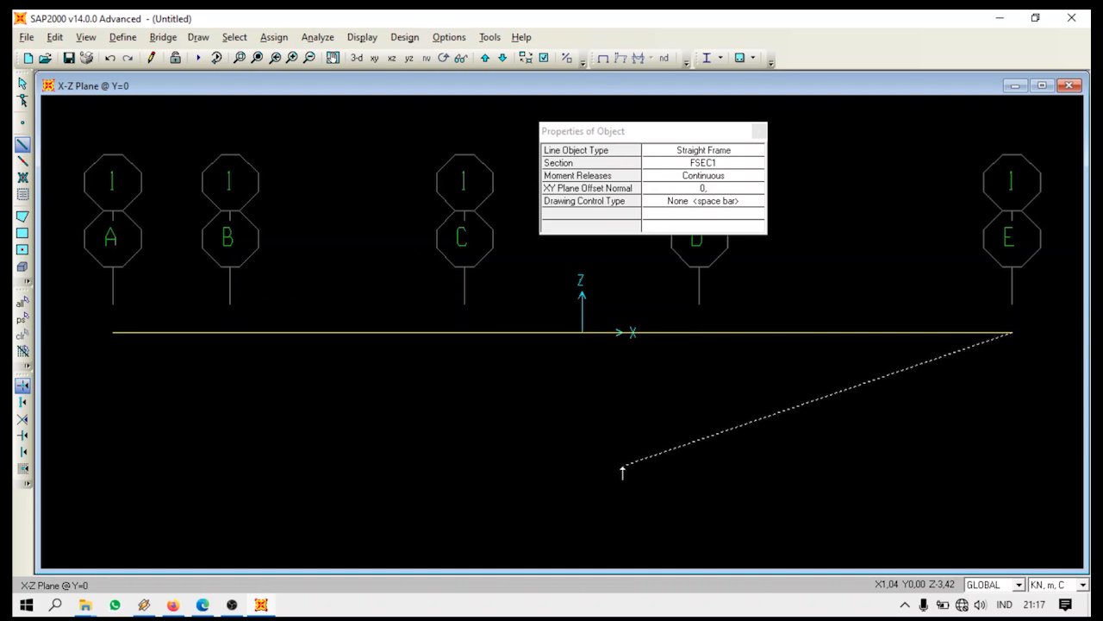
key(Escape)
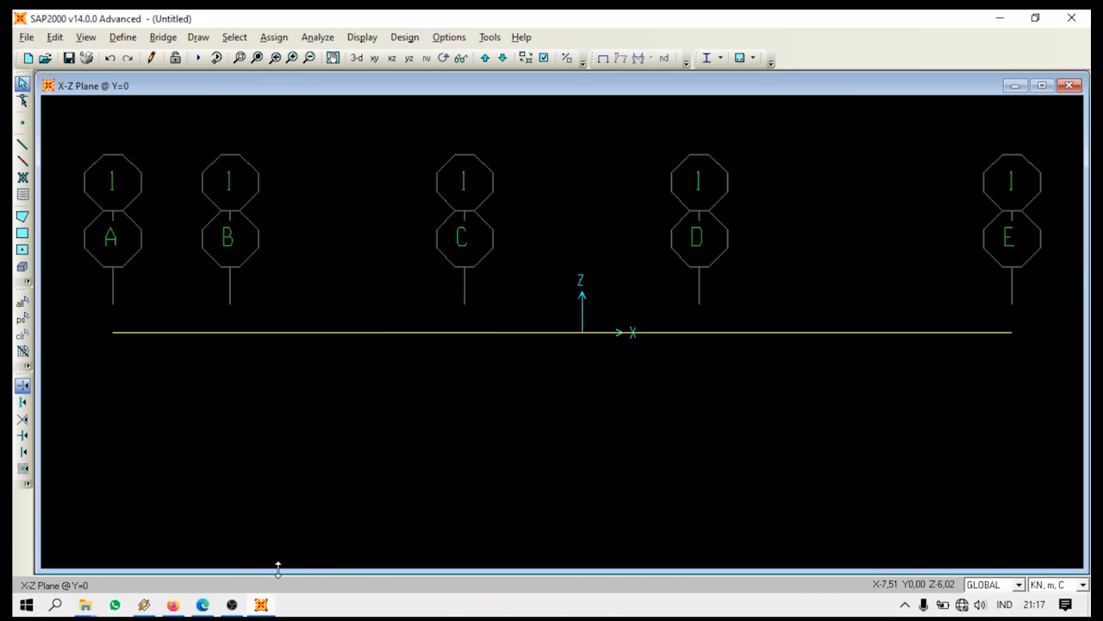
Assign pinned restraints, with translations 1, 2 and 3 fixed, to the joints at B, C, D and E
click(207, 608)
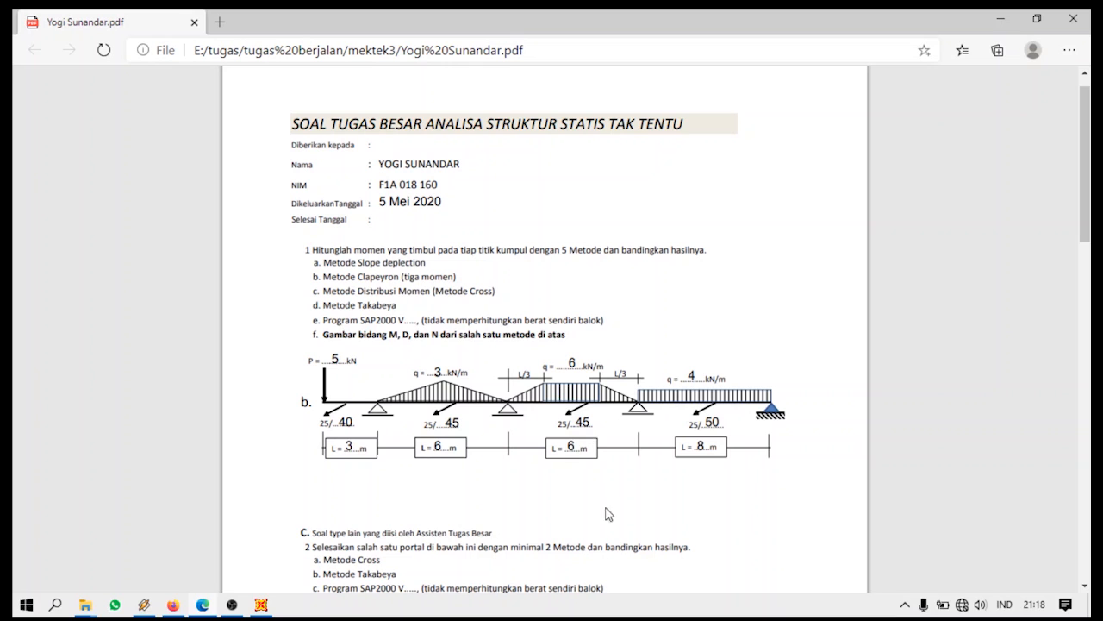
click(261, 605)
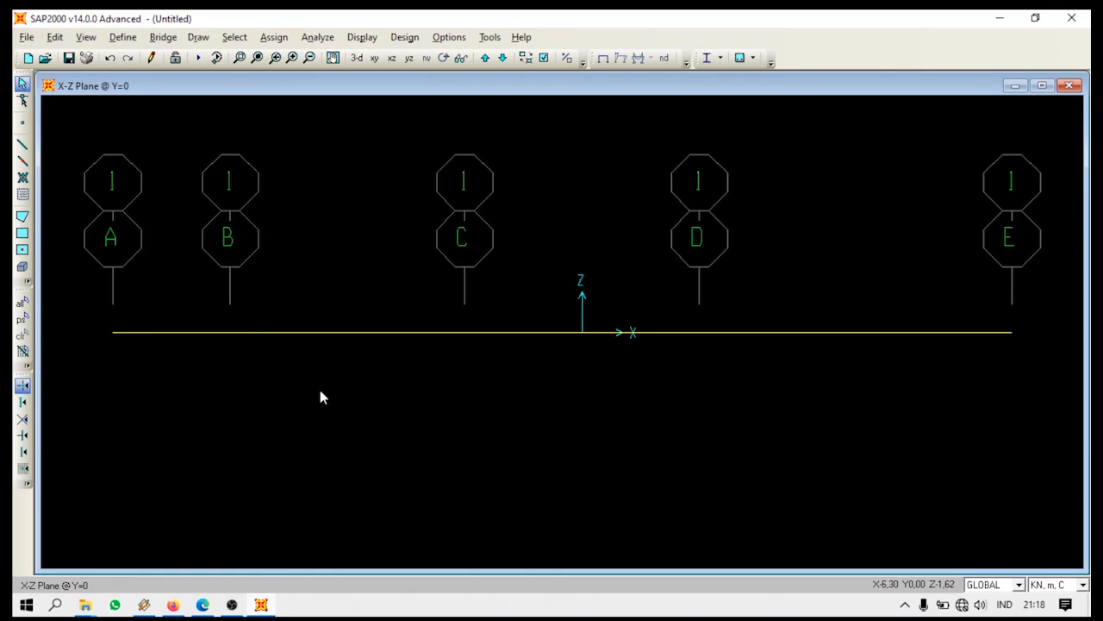
click(231, 332)
click(464, 332)
click(698, 332)
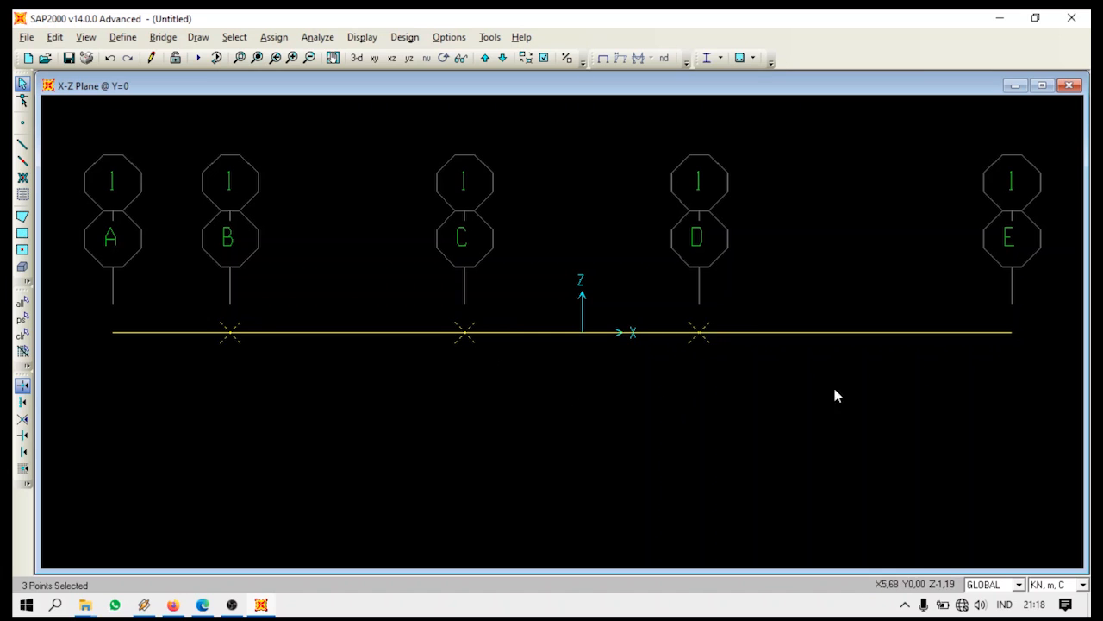
click(1010, 337)
click(275, 37)
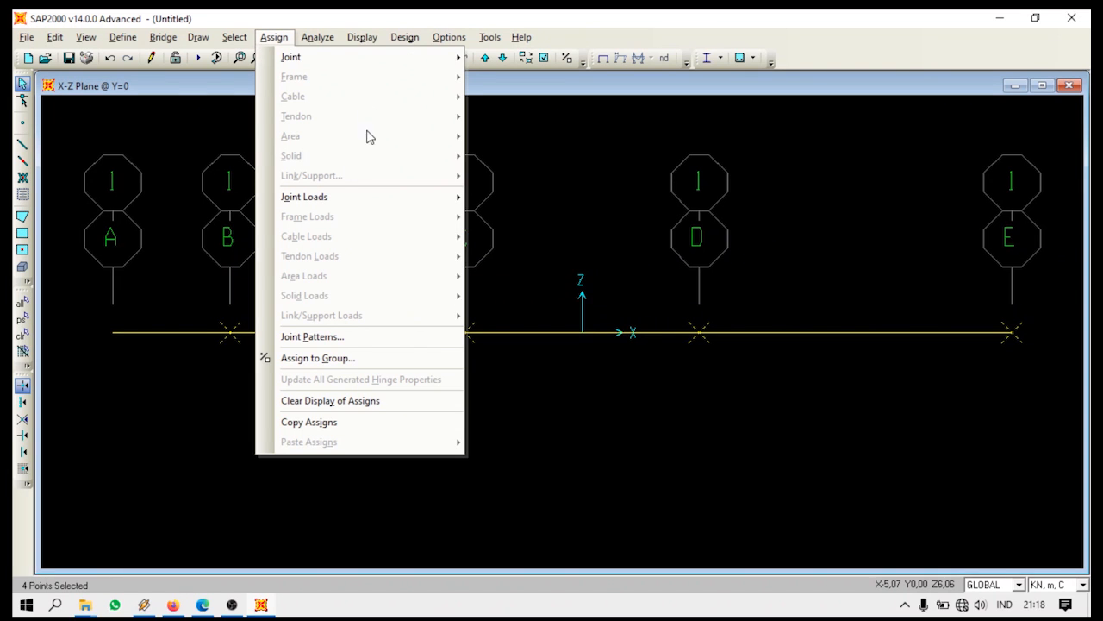
mouse_move(337, 57)
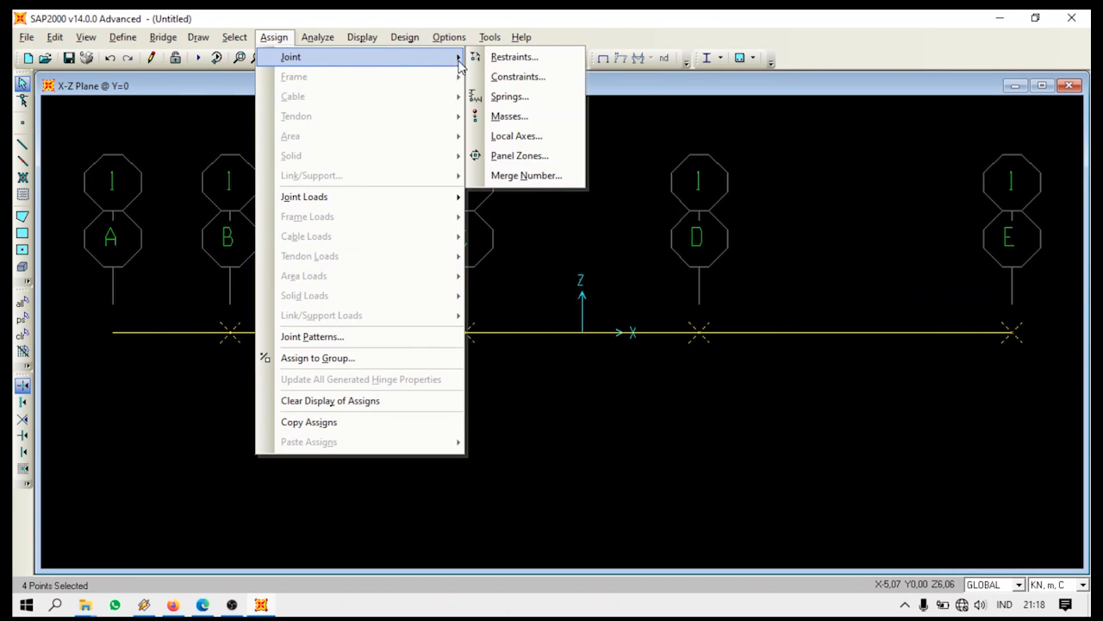
click(496, 62)
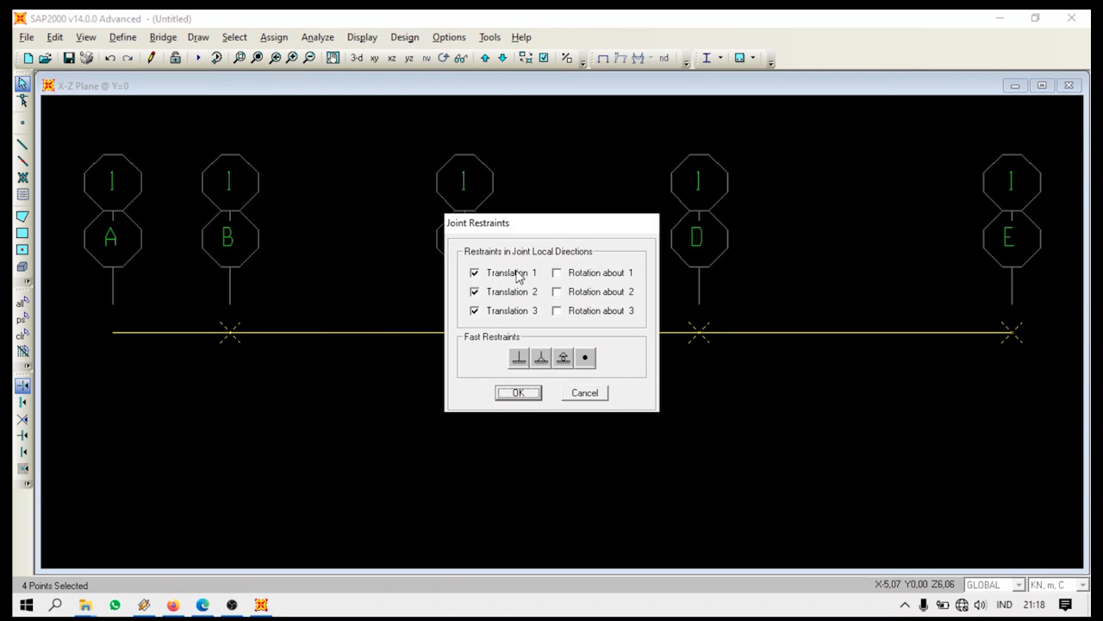
drag(559, 238, 564, 146)
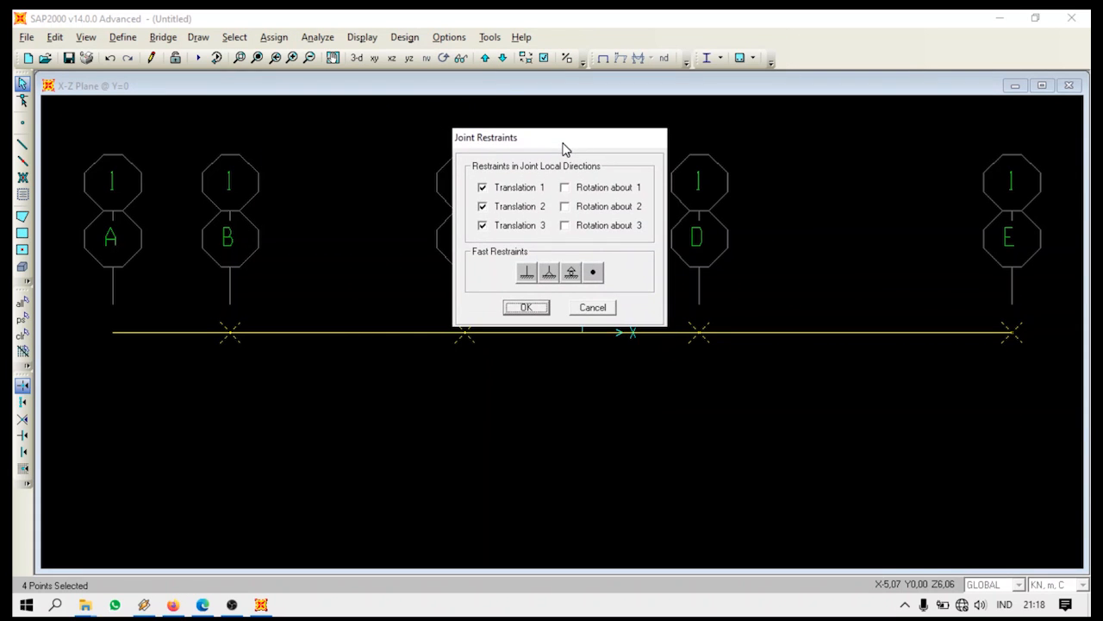
click(550, 274)
click(526, 307)
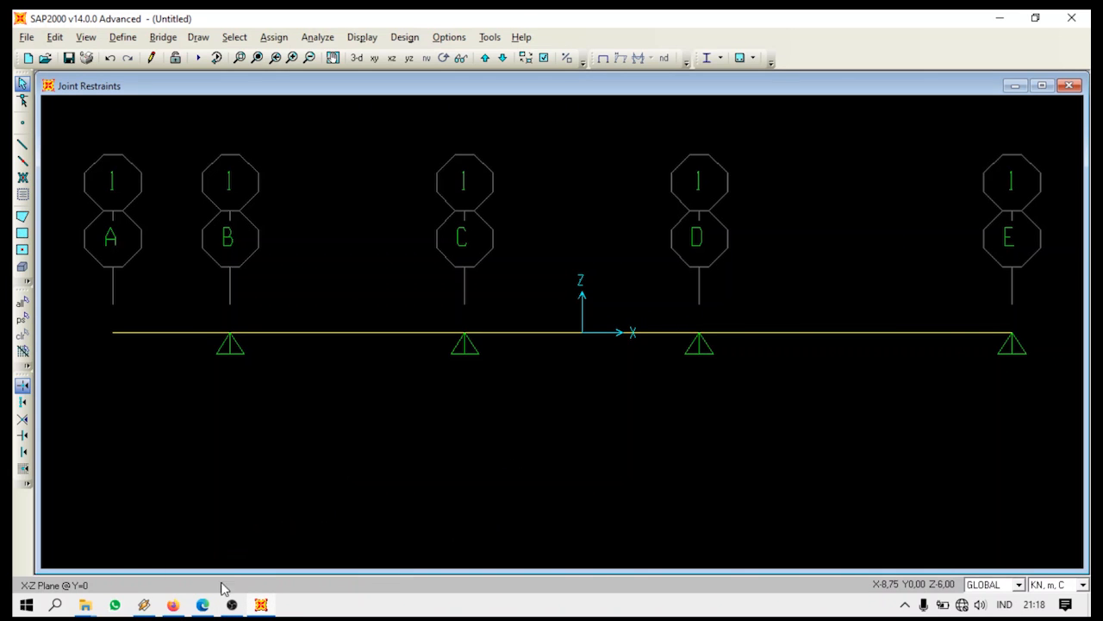
Check the loads in the assignment PDF and assign a uniform 4 kN/m gravity load to span D–E in the DEAD pattern
click(205, 604)
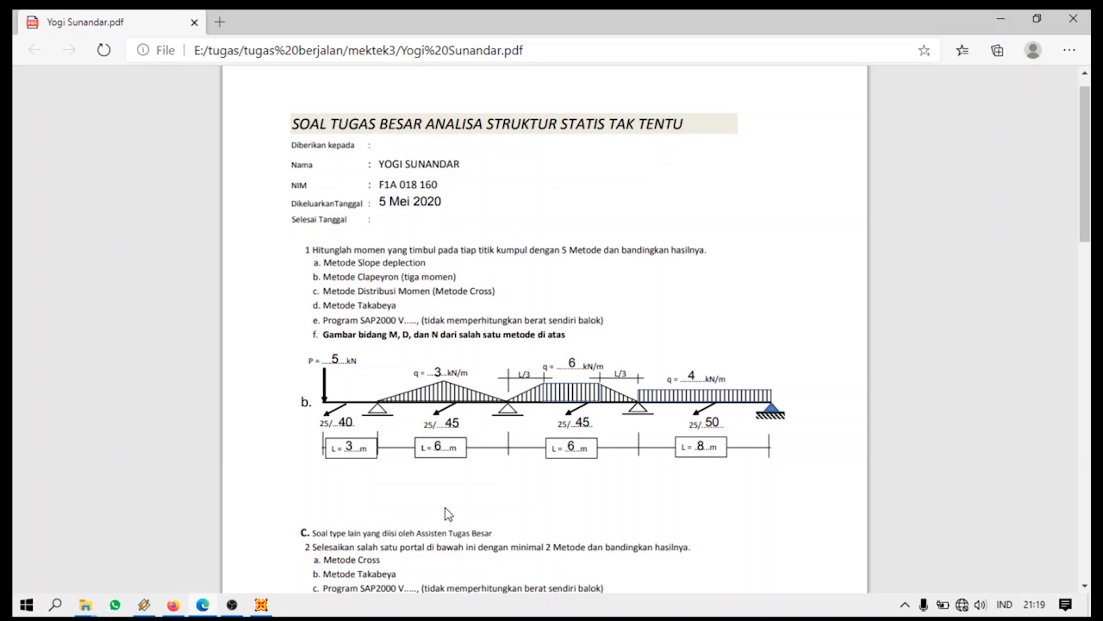
click(261, 604)
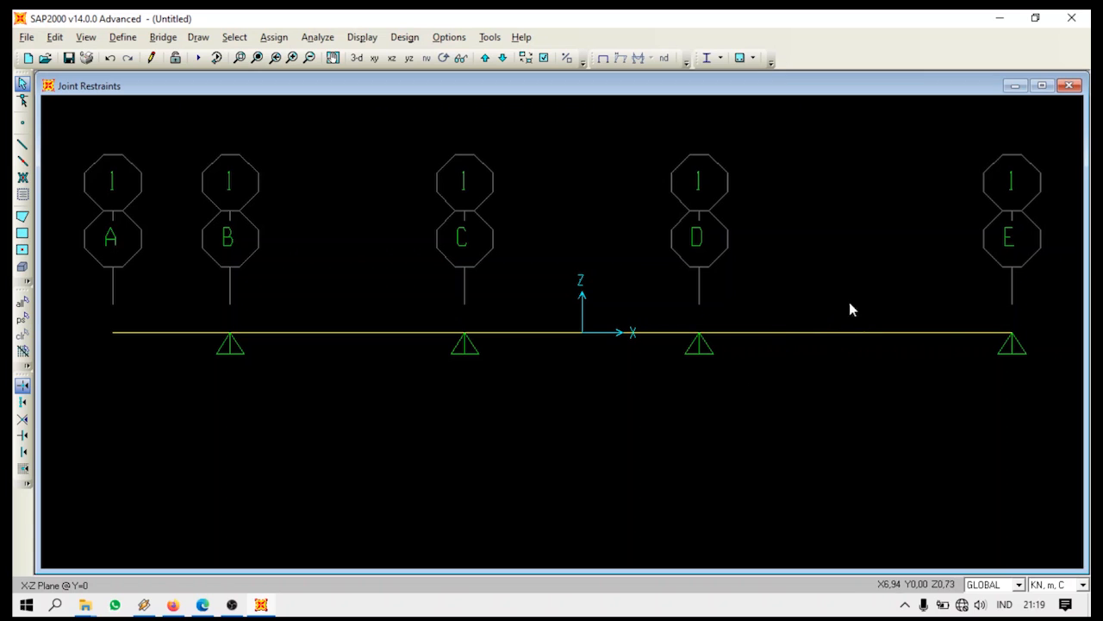
click(840, 332)
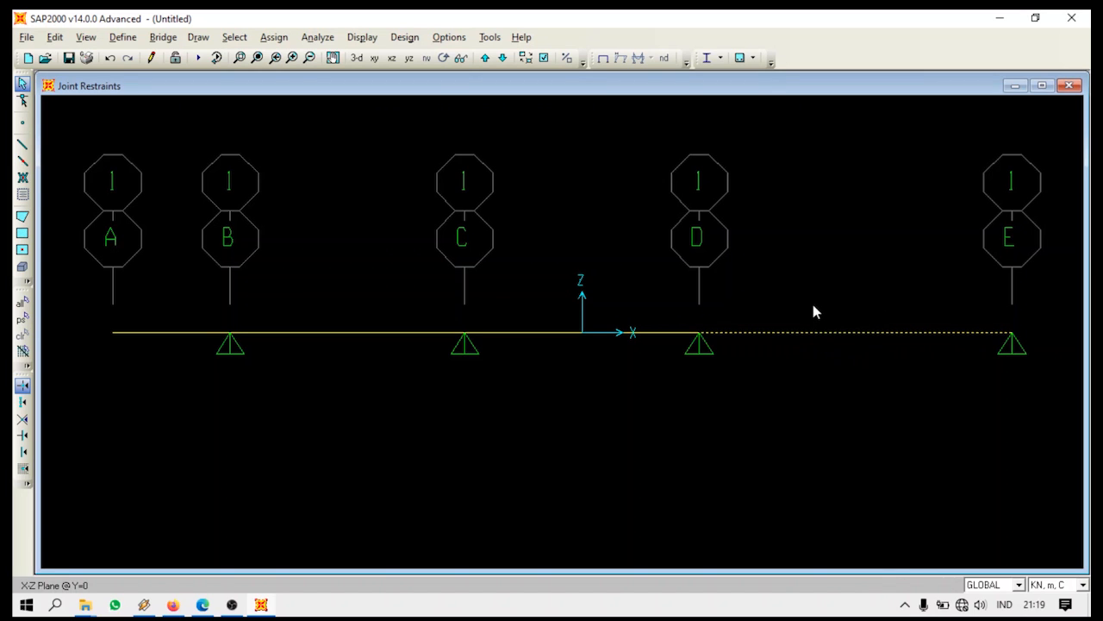
click(272, 38)
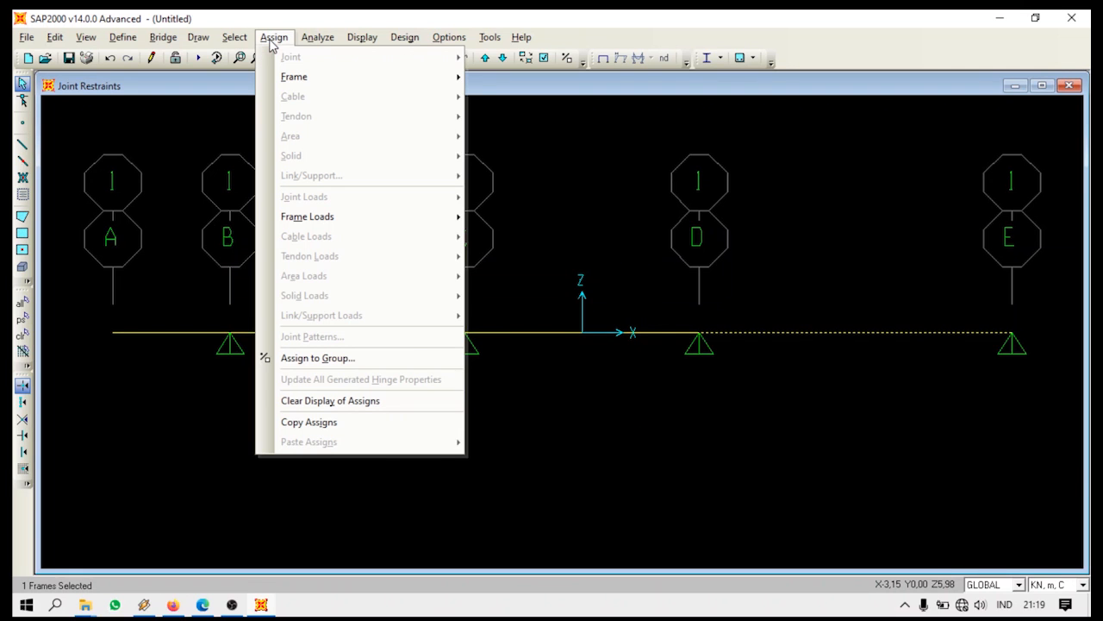
mouse_move(377, 220)
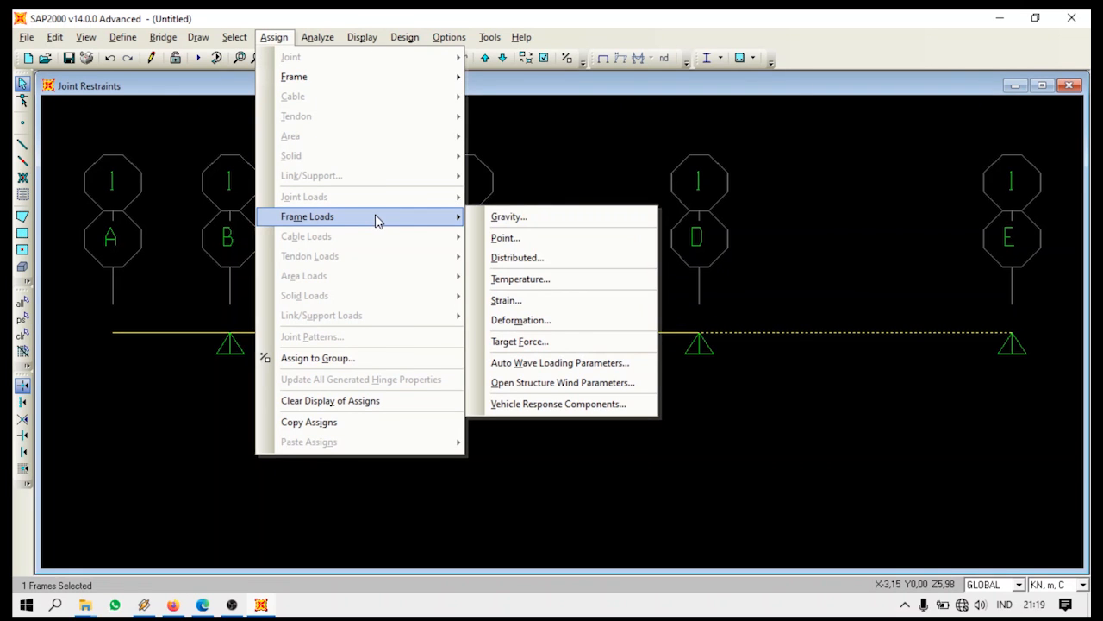
click(555, 257)
drag(621, 183, 641, 118)
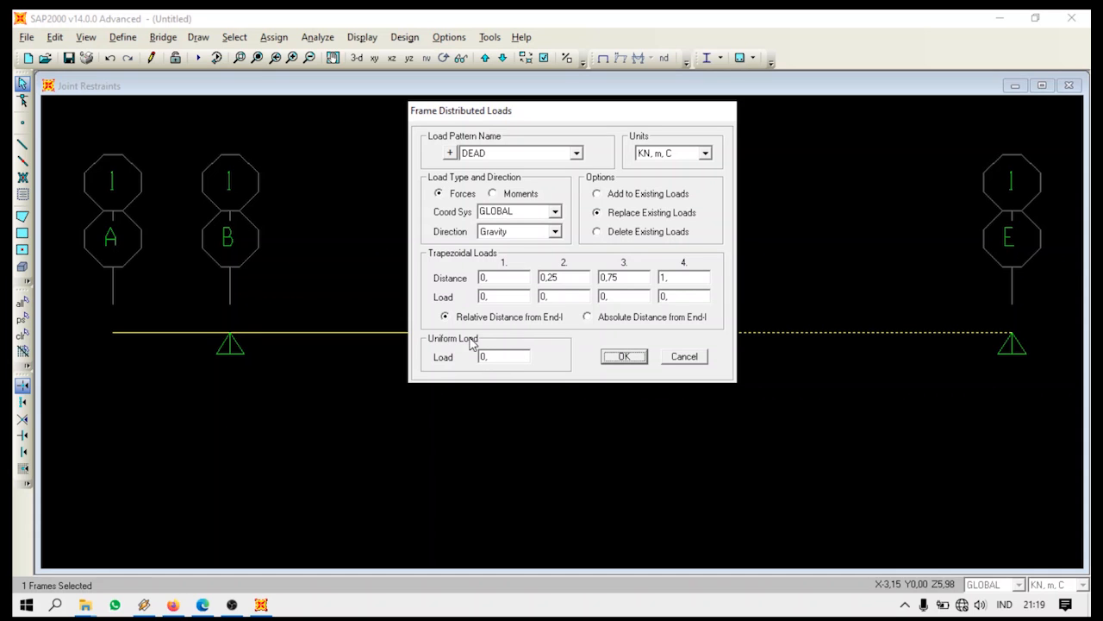
double_click(500, 356)
text(4)
click(622, 357)
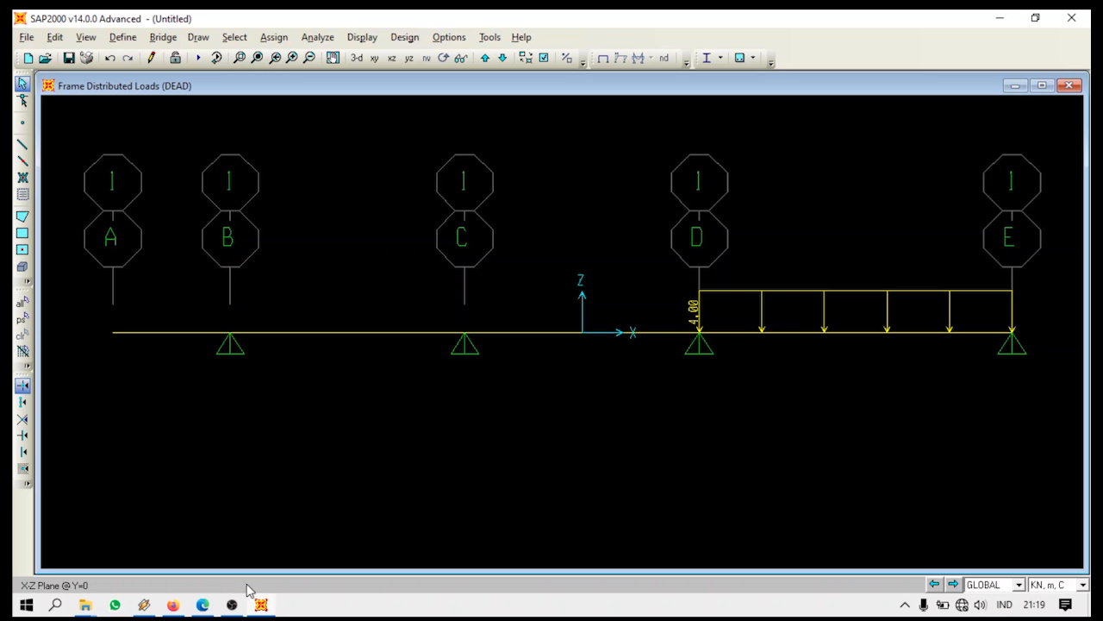
Check the assignment PDF, open the distributed load assignment for span B–C and set its uniform load to 0
click(204, 605)
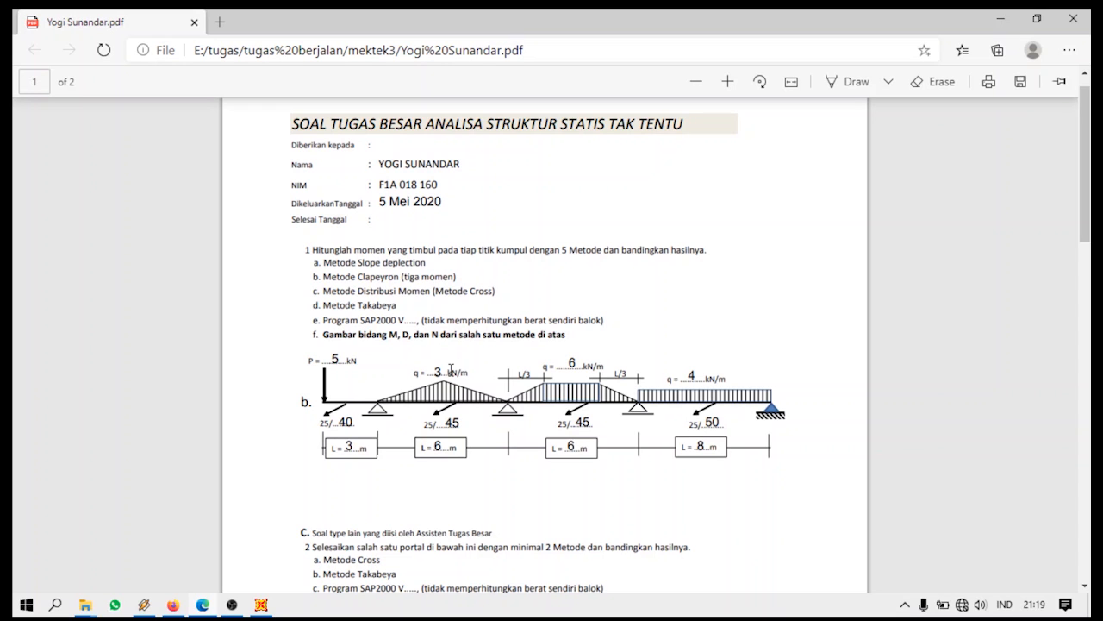
click(261, 605)
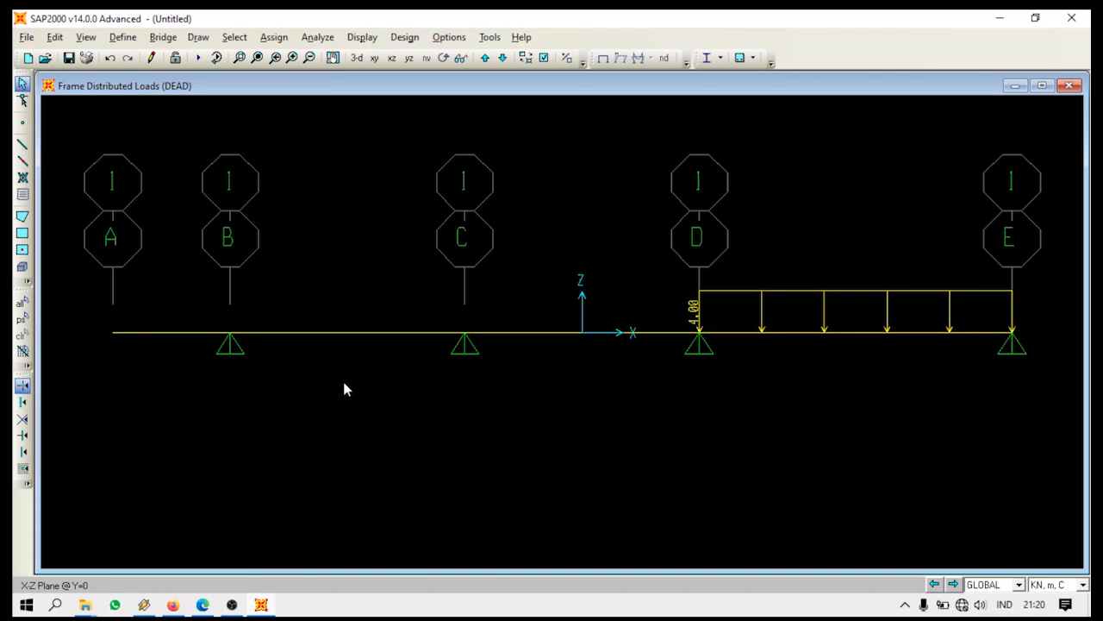
drag(377, 363, 338, 307)
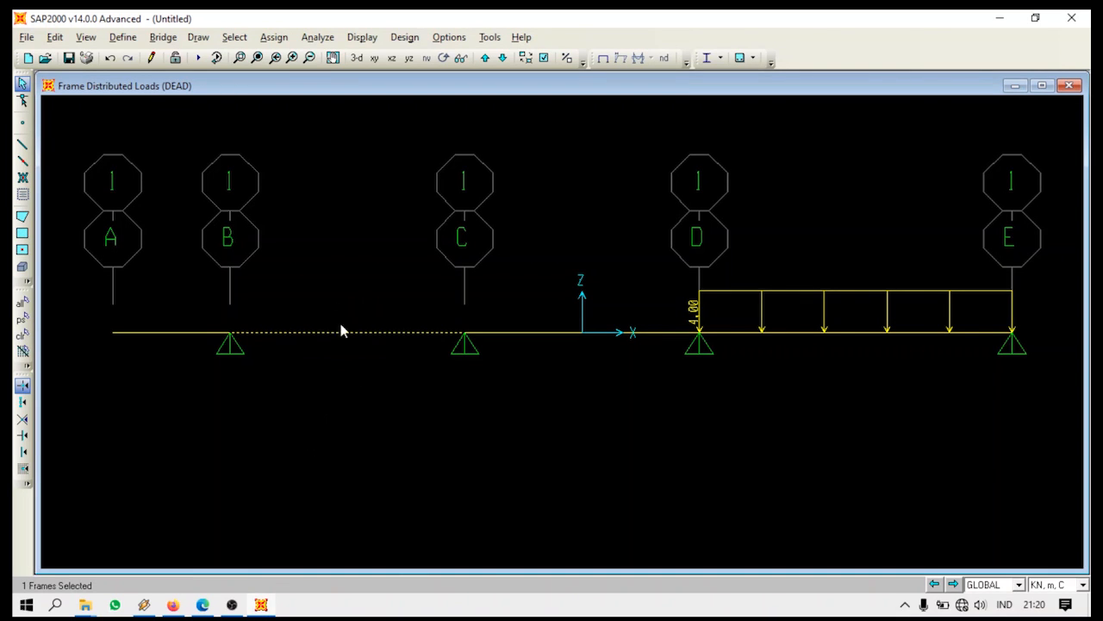
click(272, 38)
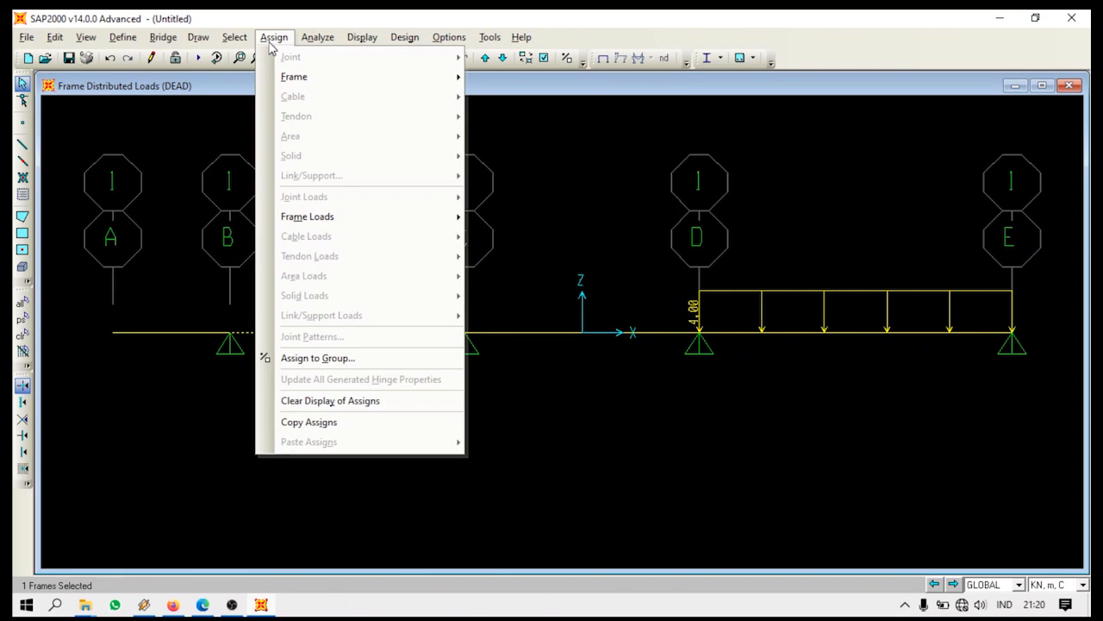
mouse_move(299, 222)
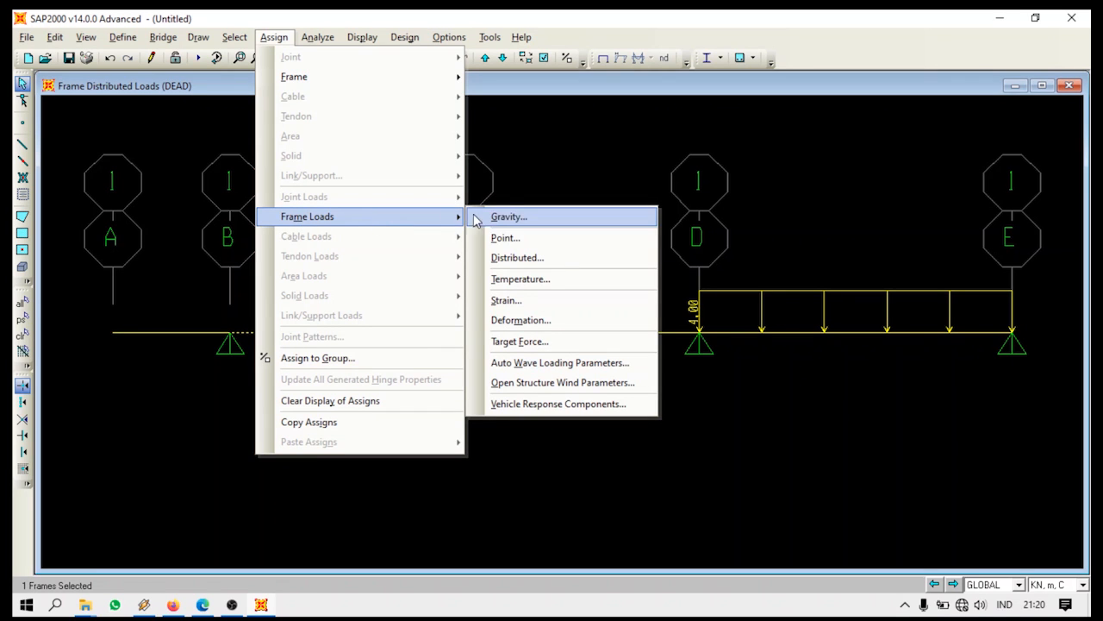
click(509, 259)
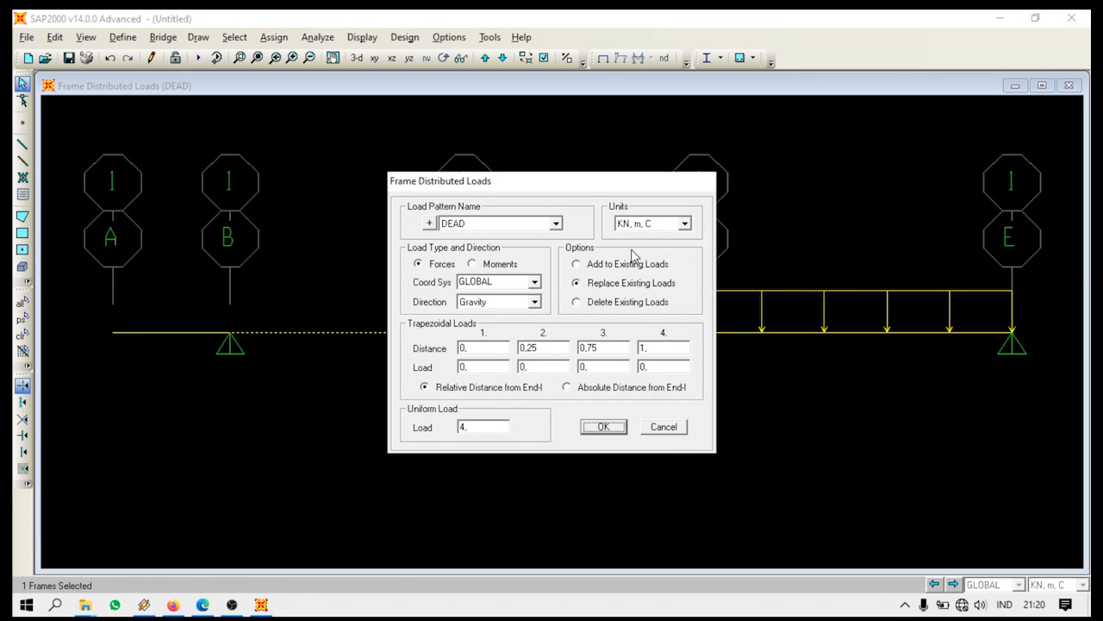
drag(554, 189, 545, 132)
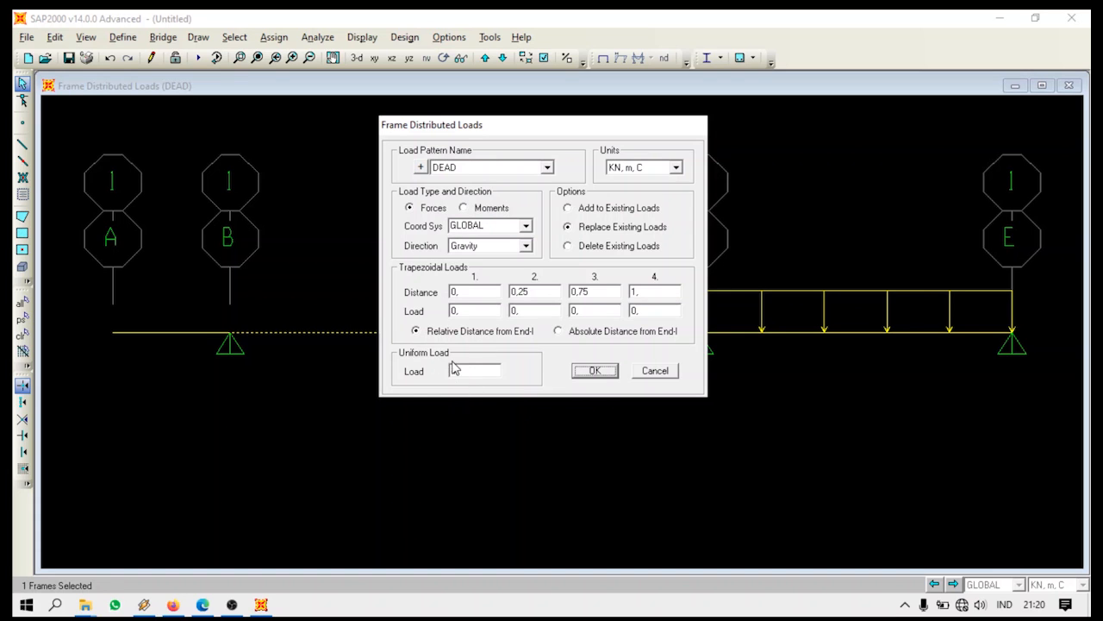
double_click(463, 371)
text(0)
drag(540, 129, 655, 114)
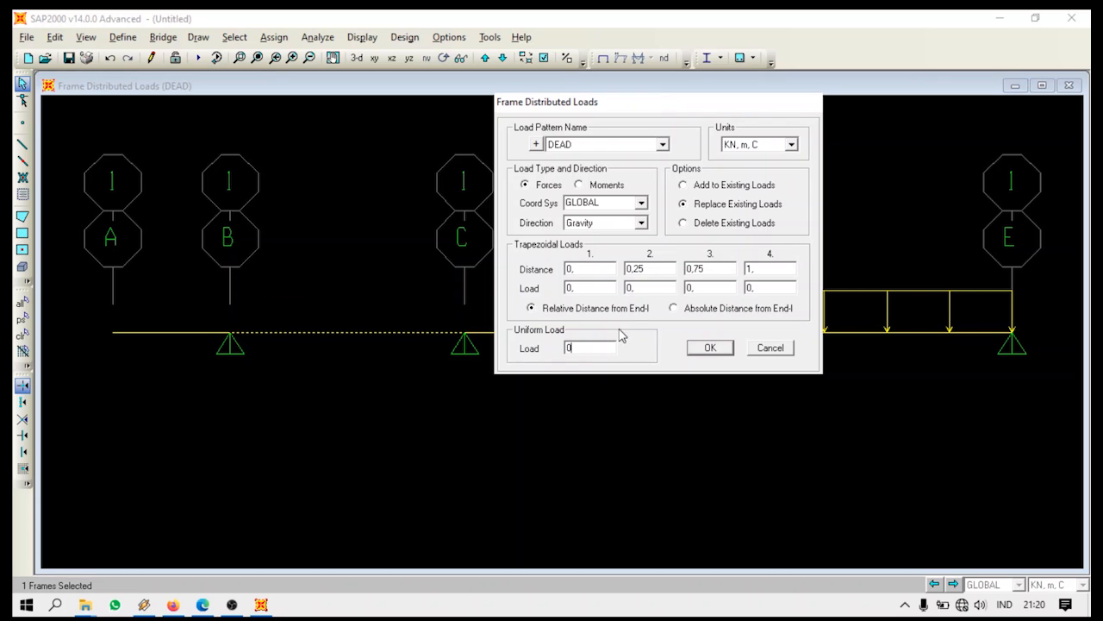
Apply a triangular gravity load to span B–C using absolute distances from End-I, peaking at 3 kN/m at 3 m
click(673, 309)
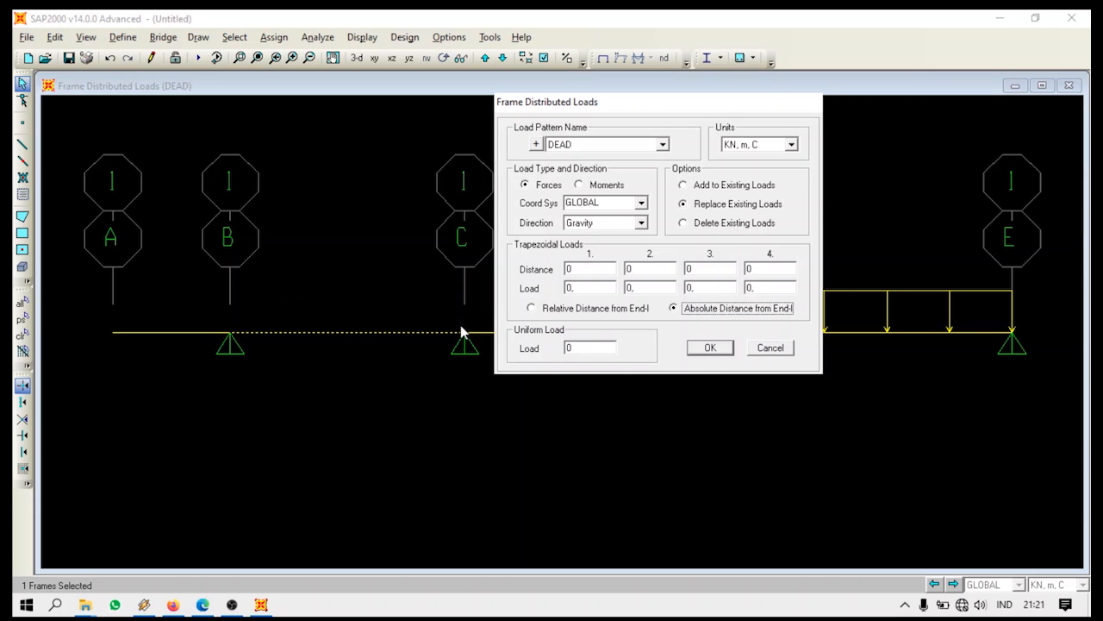
double_click(582, 269)
double_click(645, 273)
text(3)
click(650, 286)
text(3)
click(709, 347)
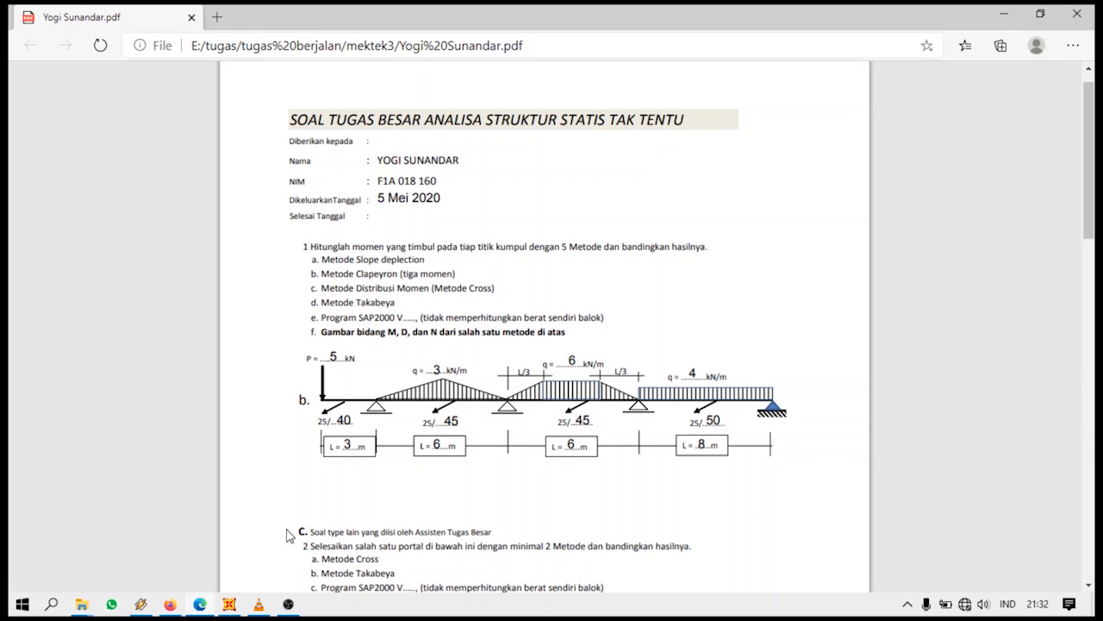
Return to SAP2000 from the PDF, select span C–D and open its distributed load assignment
mouse_move(256, 608)
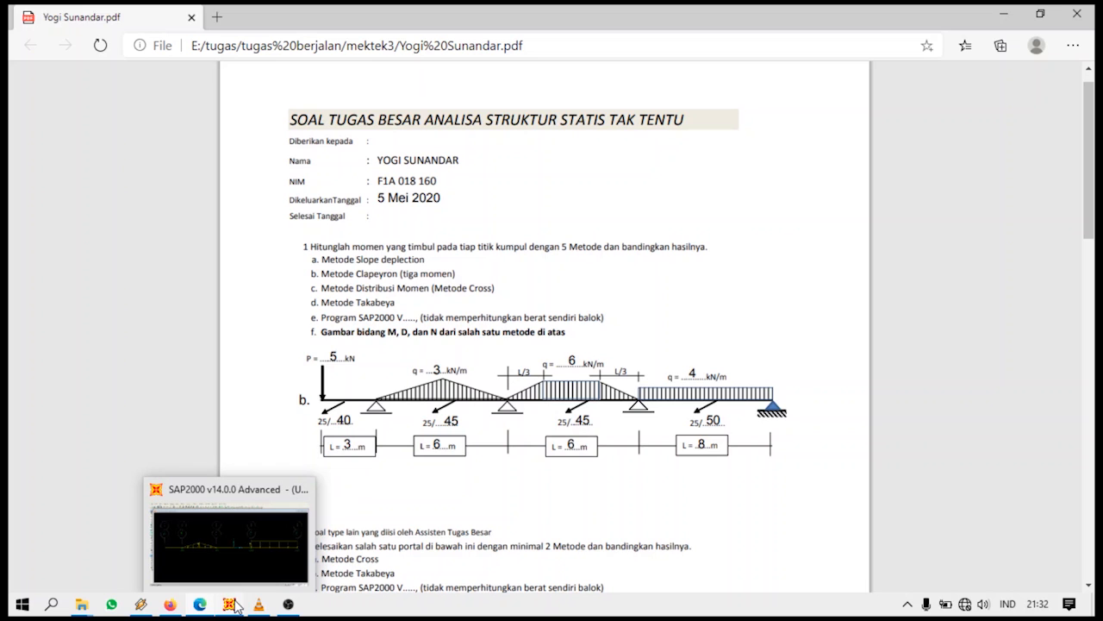
click(233, 605)
drag(559, 355, 538, 314)
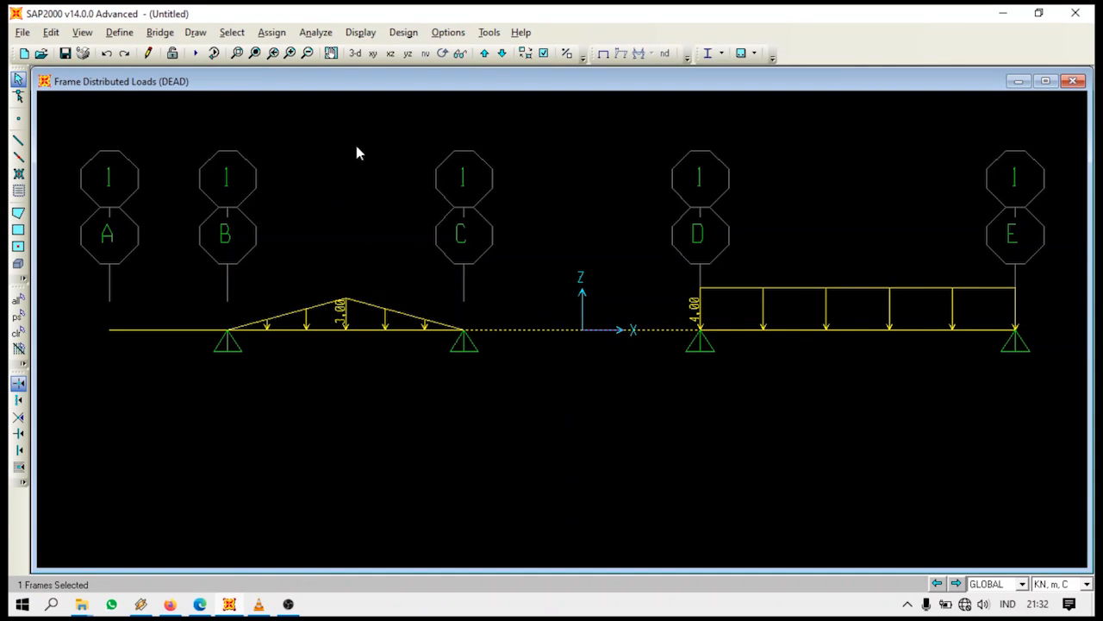
click(273, 33)
mouse_move(338, 215)
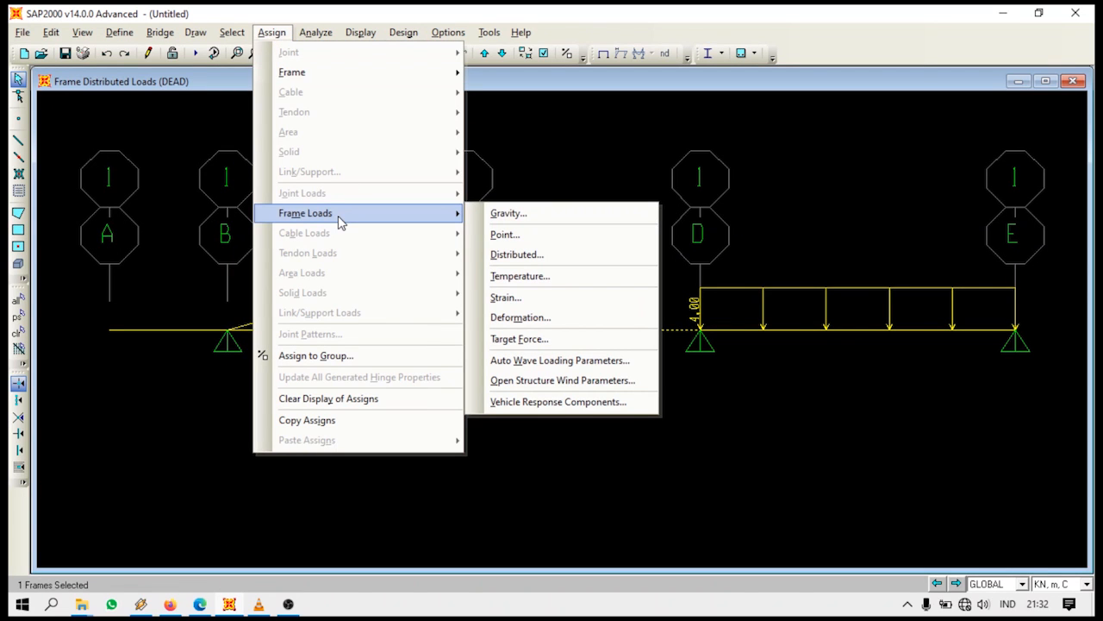
click(517, 255)
drag(554, 184, 545, 159)
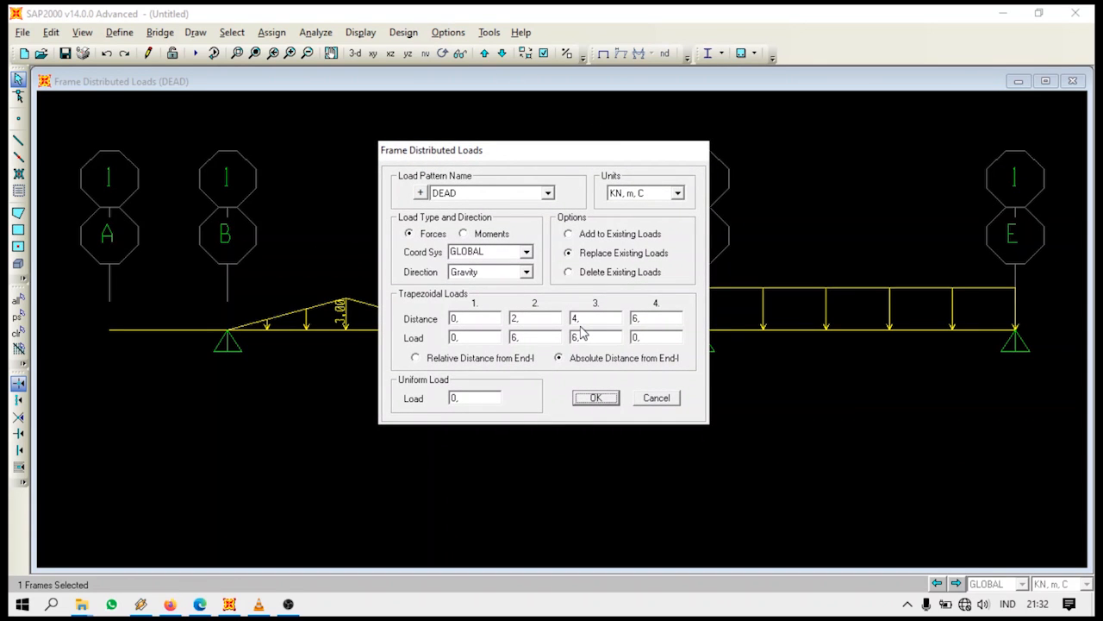
drag(558, 158, 578, 145)
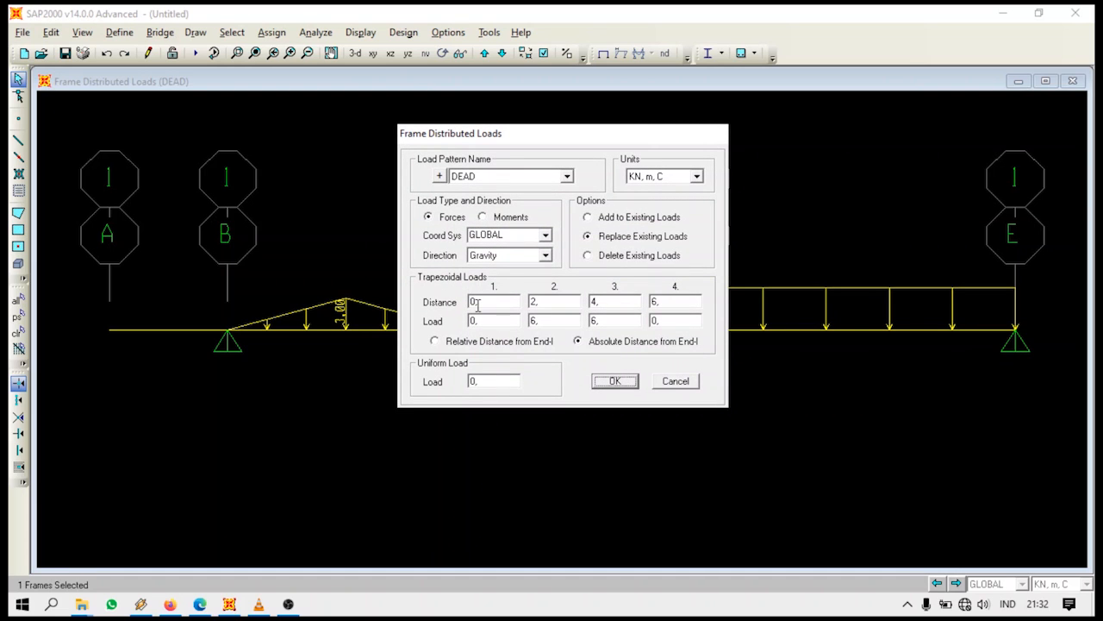
Apply a trapezoidal gravity load to span C–D with loads 0, 6, 6, 0 kN/m at absolute distances 0, 2, 4, 6 m, checking the PDF
click(201, 603)
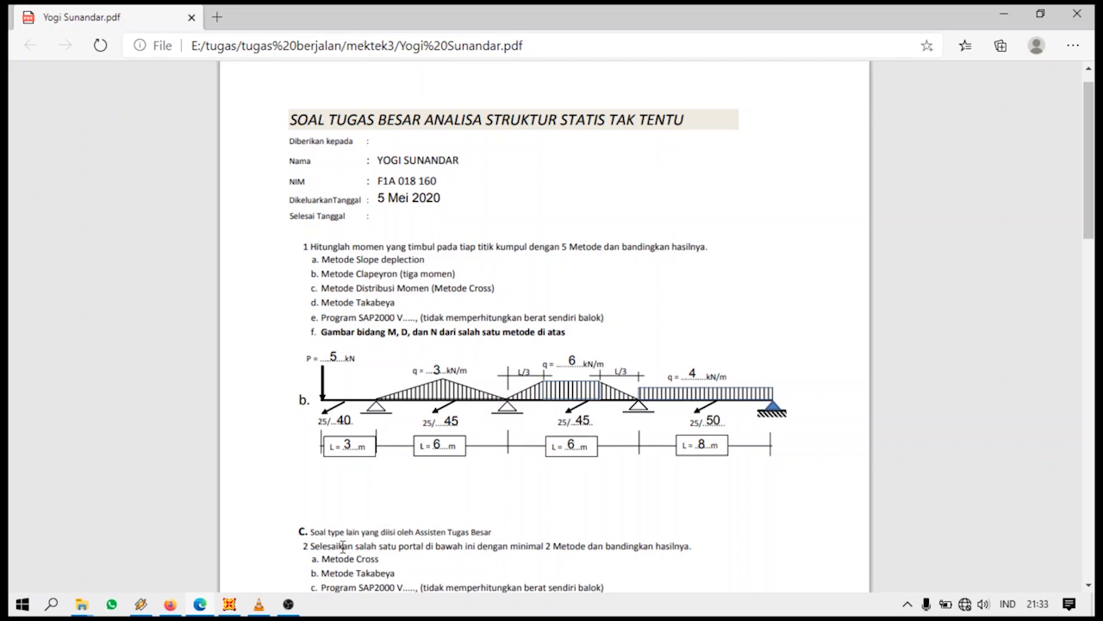
click(230, 604)
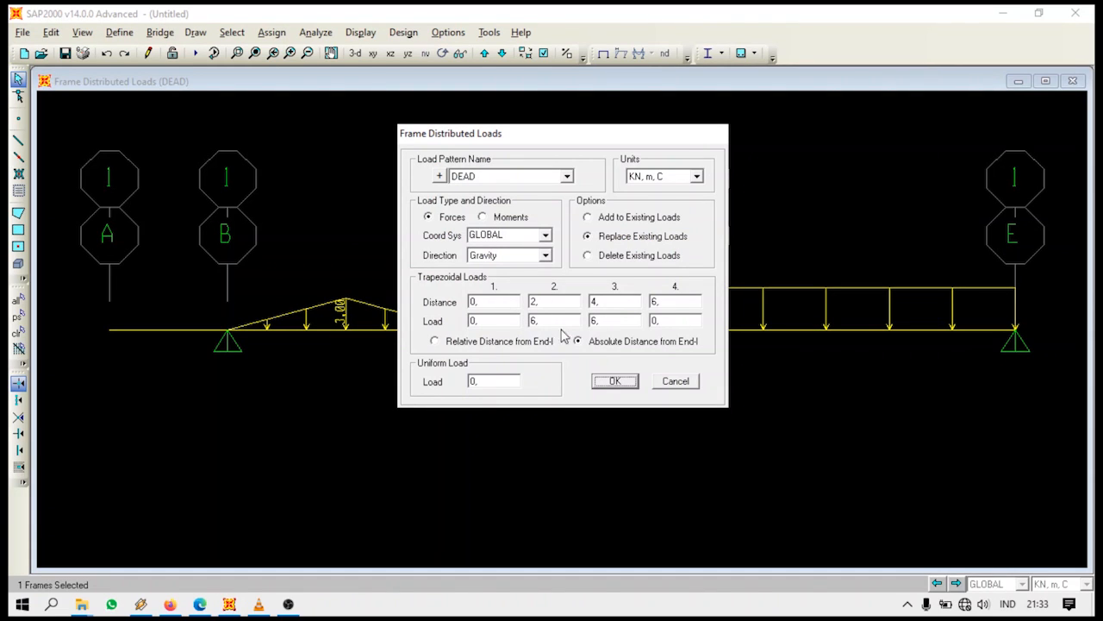
click(485, 321)
drag(537, 138, 369, 199)
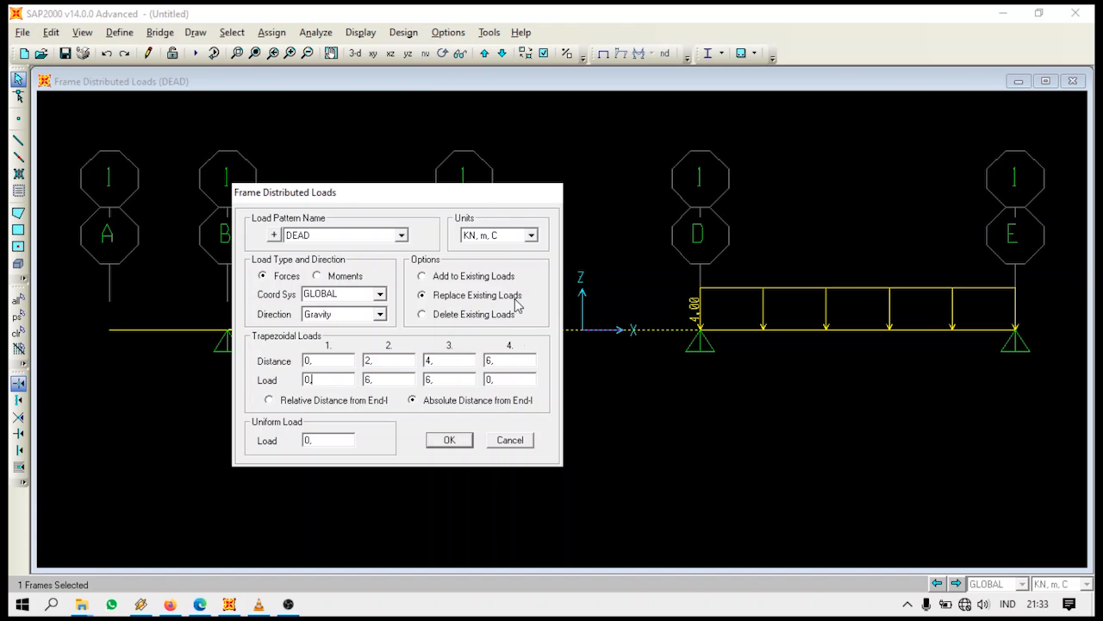
drag(465, 199, 563, 124)
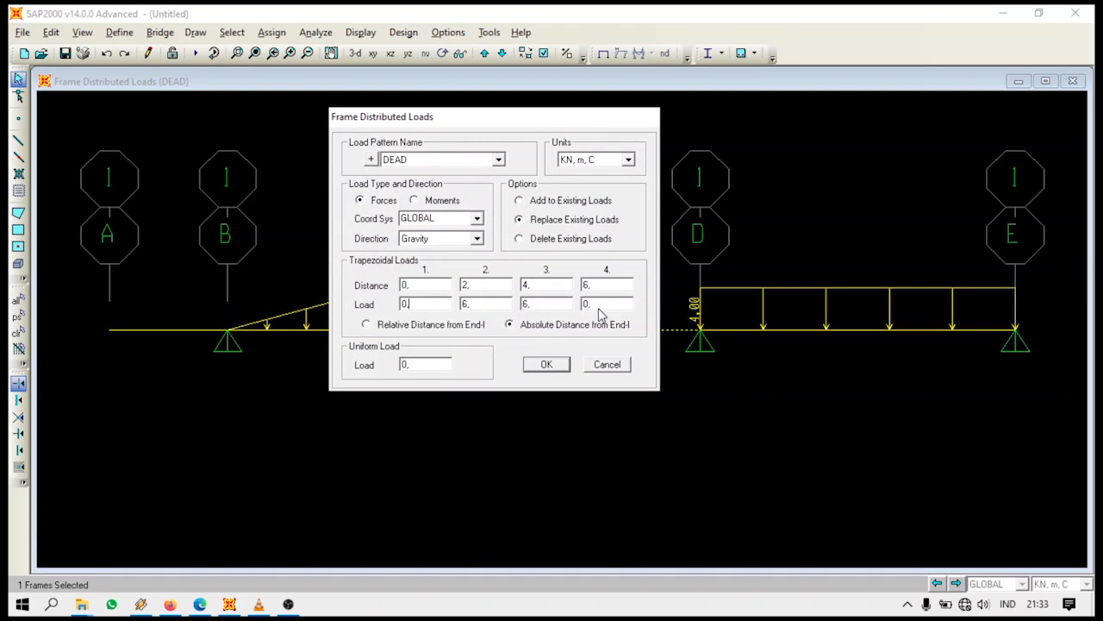
click(547, 365)
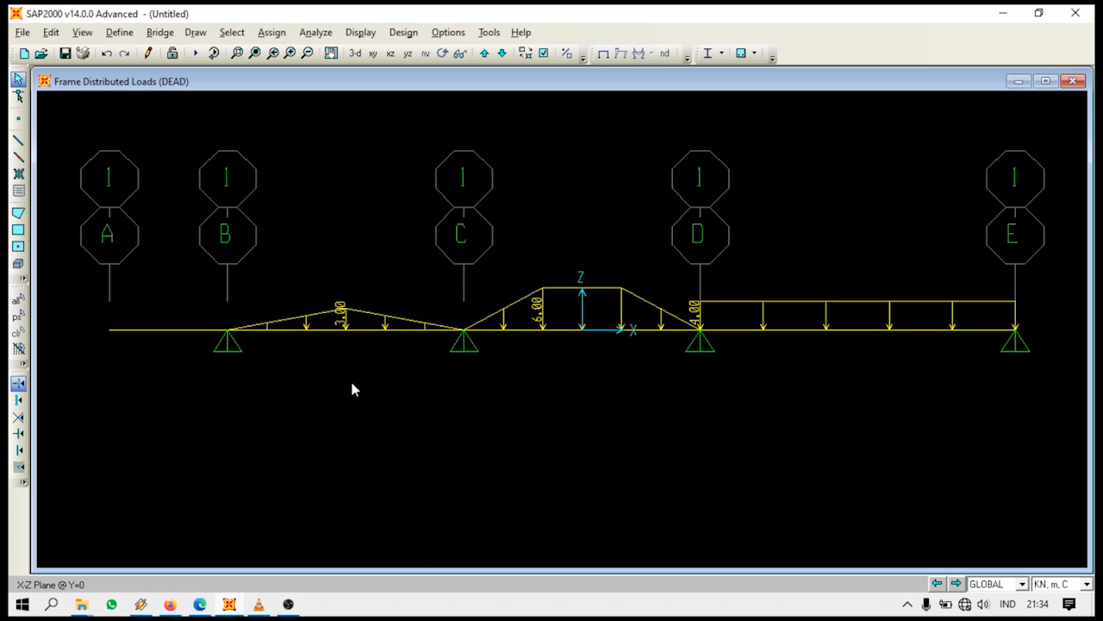
Open the joint force assignment for the joint at A, check its point load in the assignment PDF and return to SAP2000
click(110, 336)
click(272, 34)
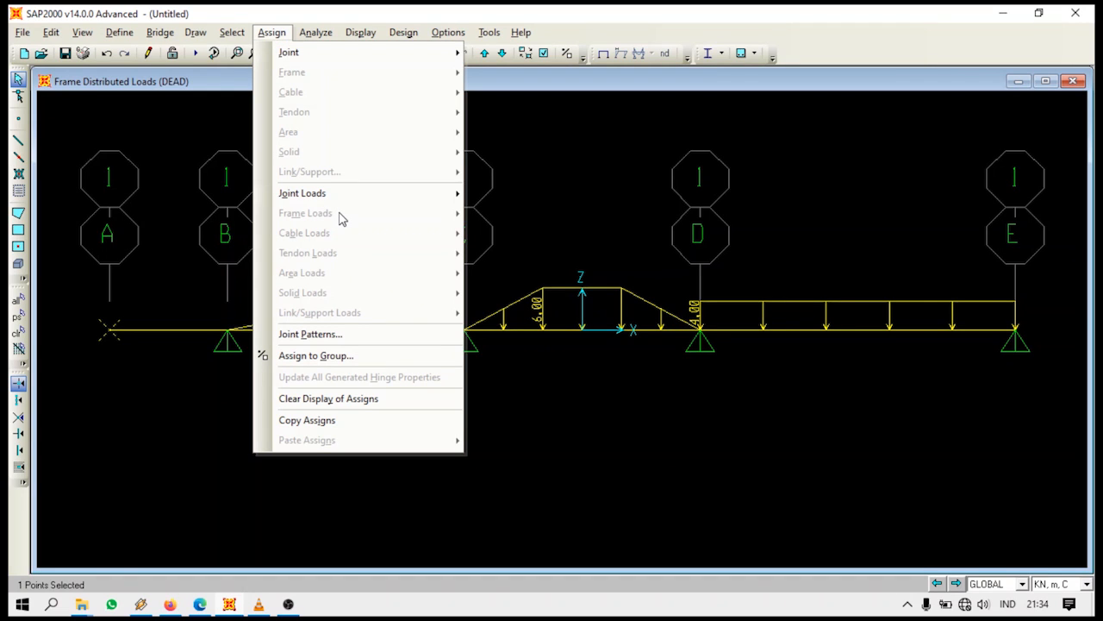
mouse_move(336, 198)
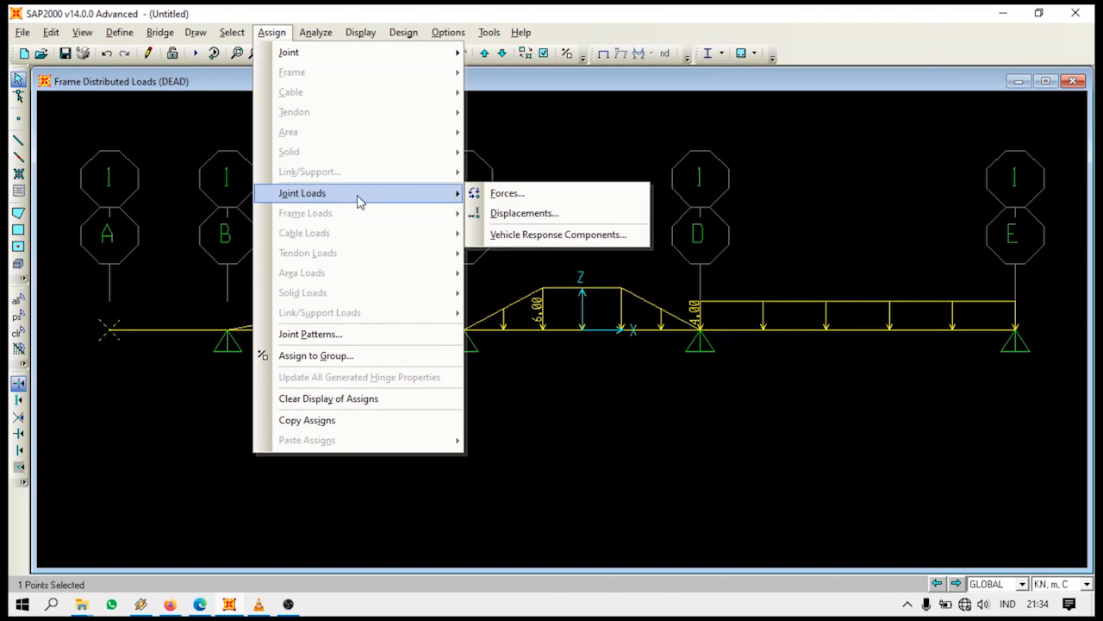
click(499, 196)
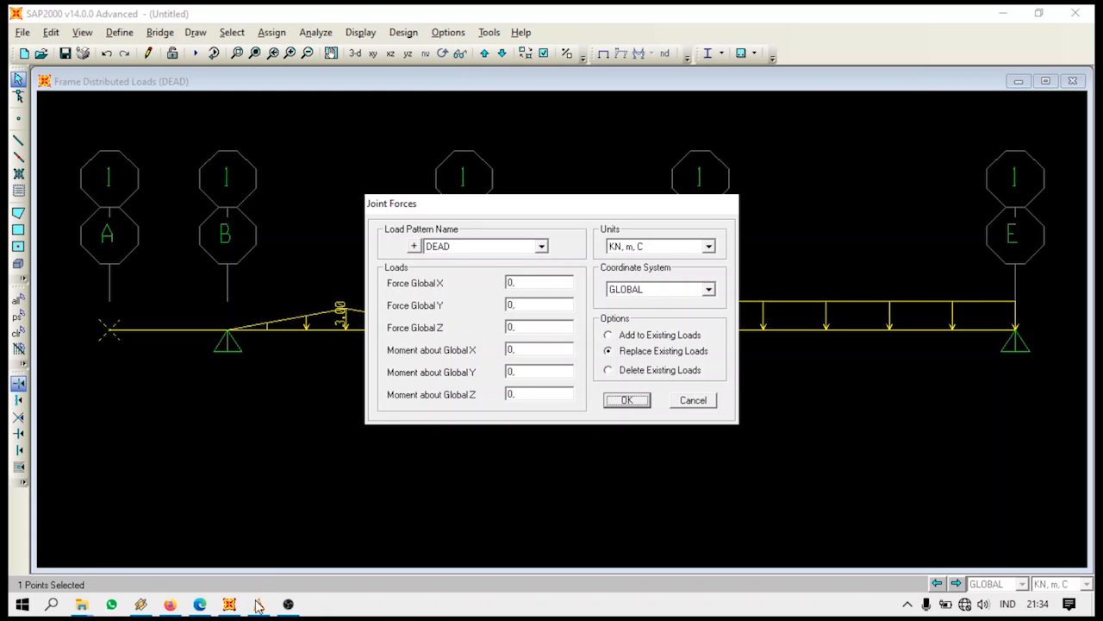
click(242, 610)
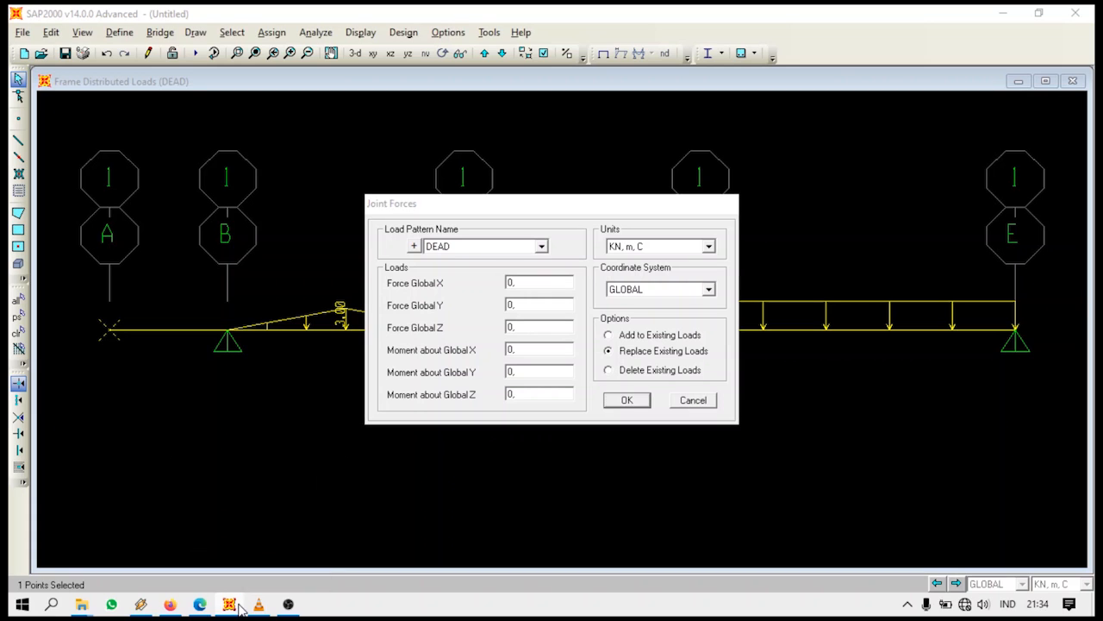
click(201, 606)
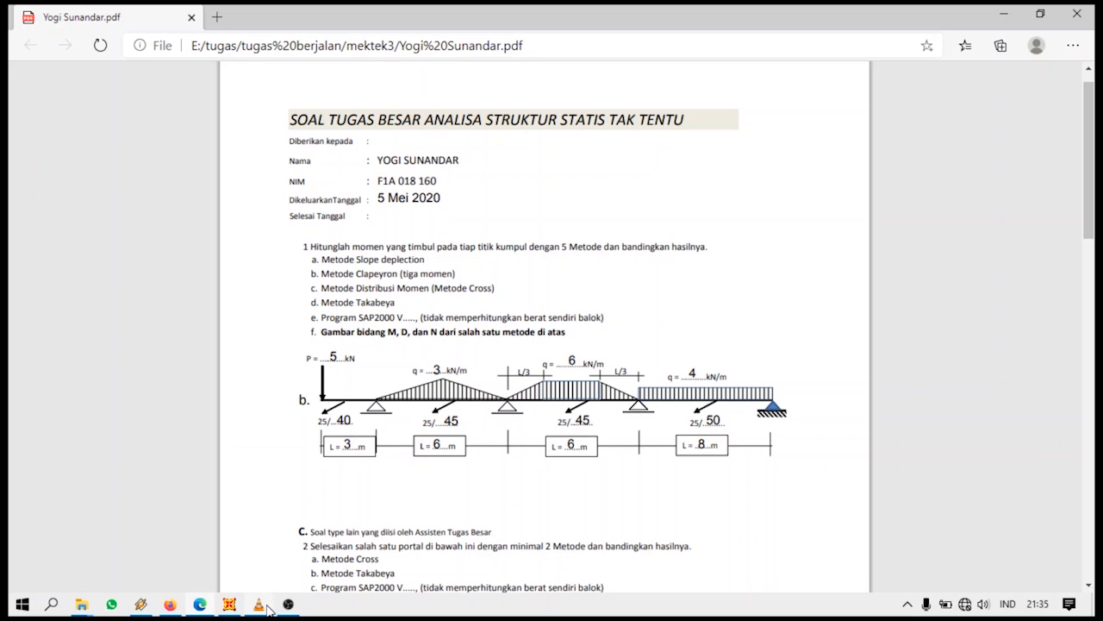
click(232, 607)
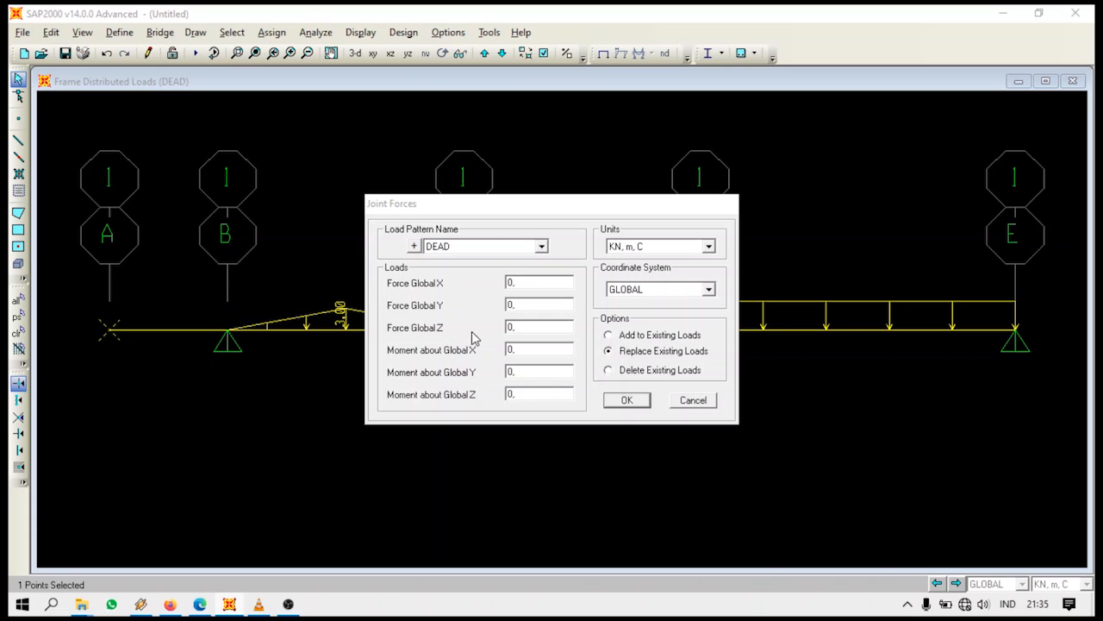
Apply a DEAD joint force of -5 kN in global Z at joint A, checking the magnitude against the assignment PDF
double_click(520, 328)
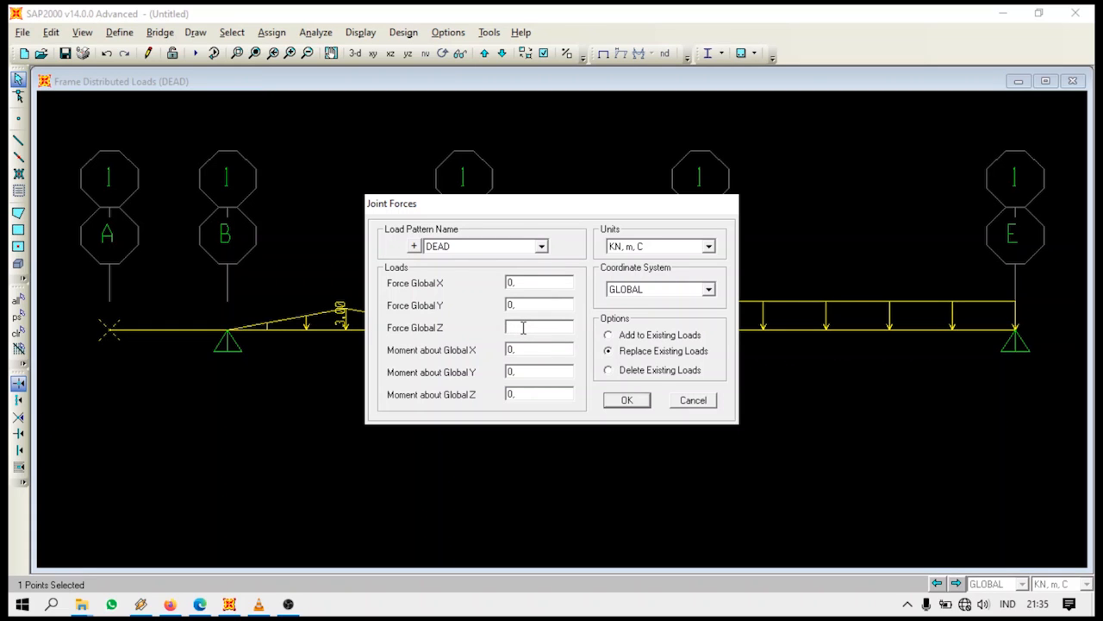
text(-)
click(200, 604)
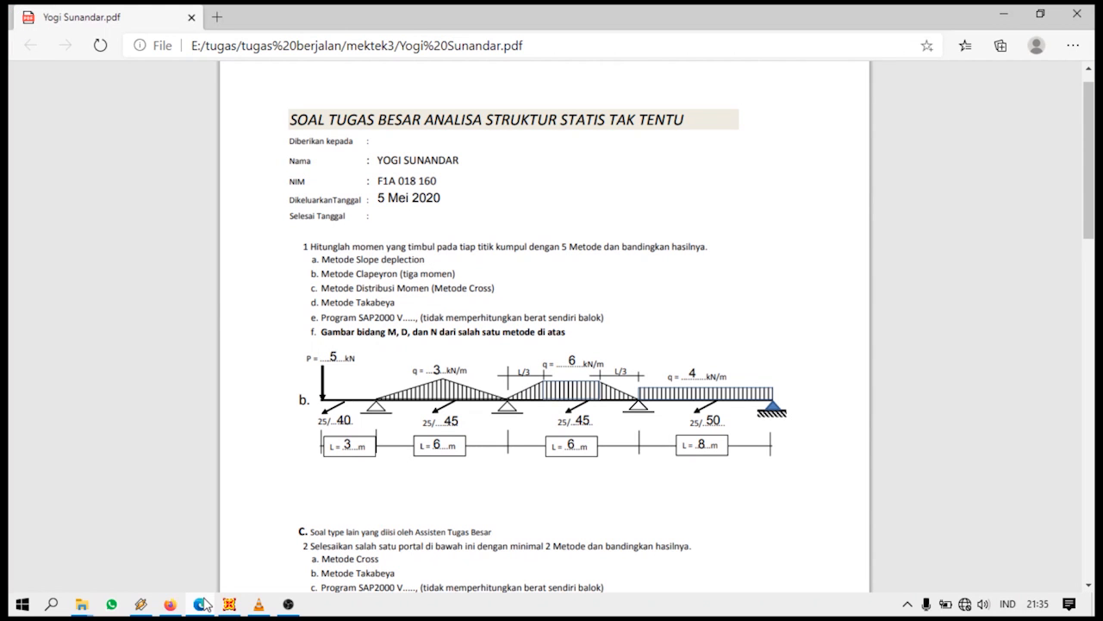
click(229, 605)
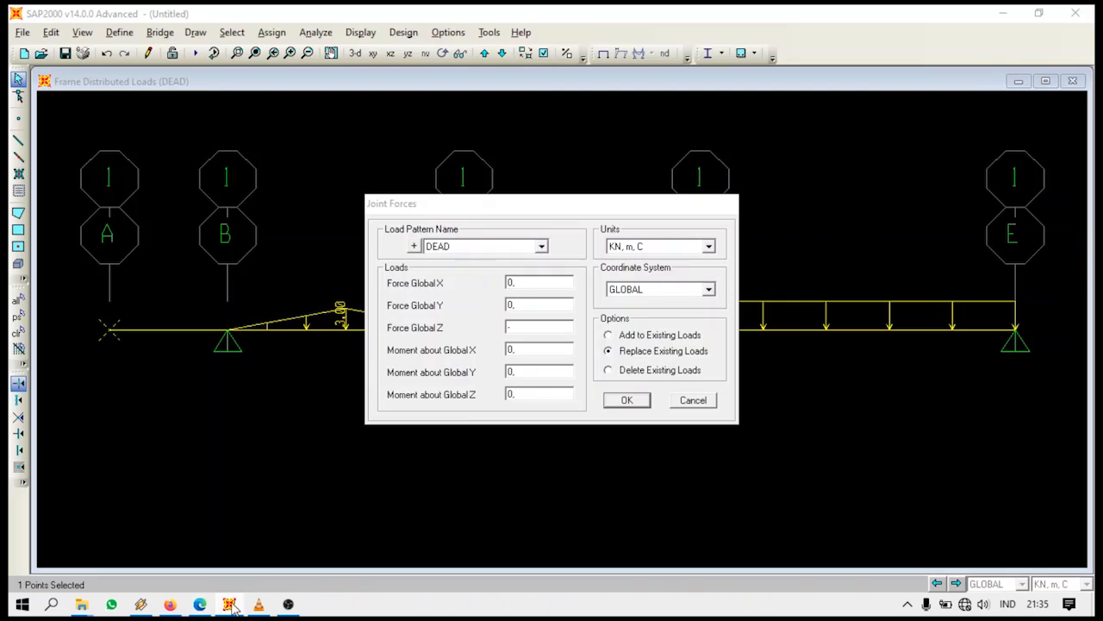
click(549, 326)
text(5)
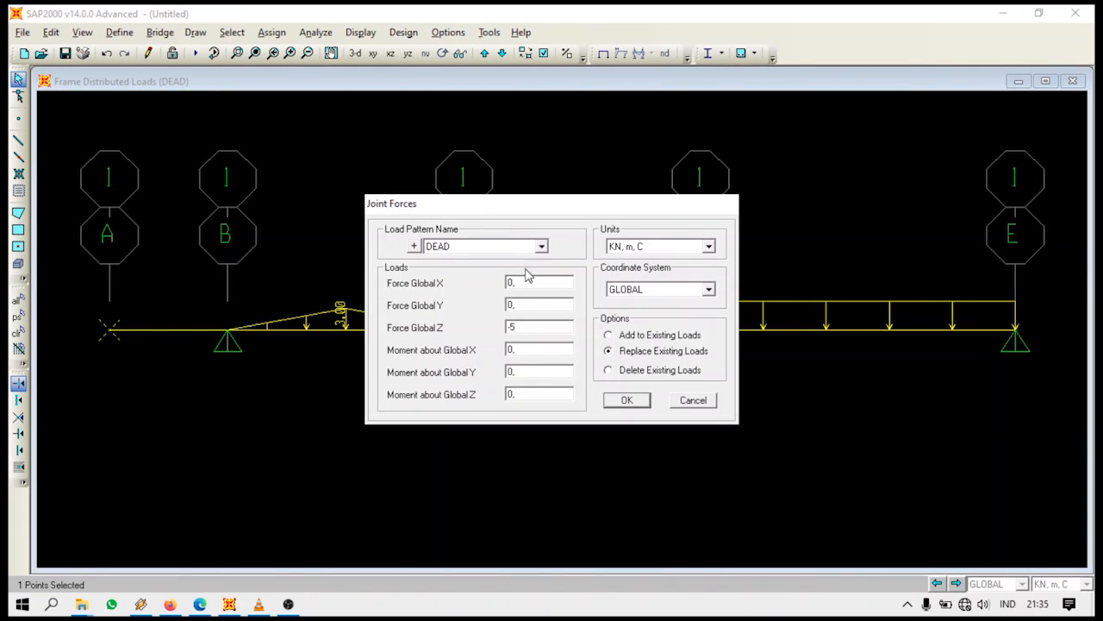
click(626, 400)
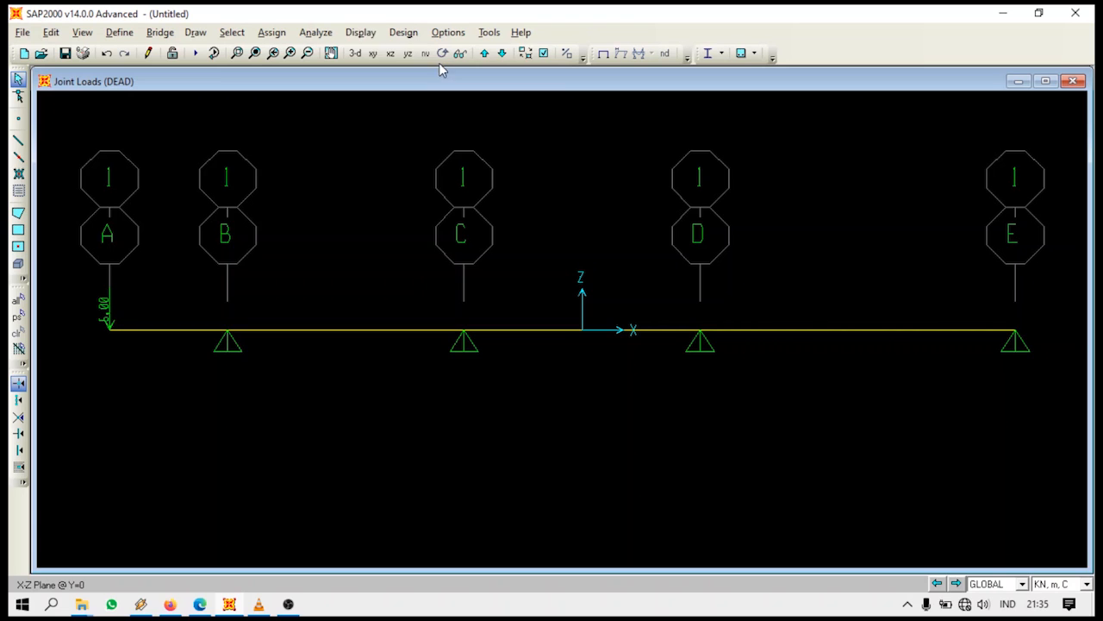
Display the DEAD frame span loads together with the joint loads and span loading values
click(375, 38)
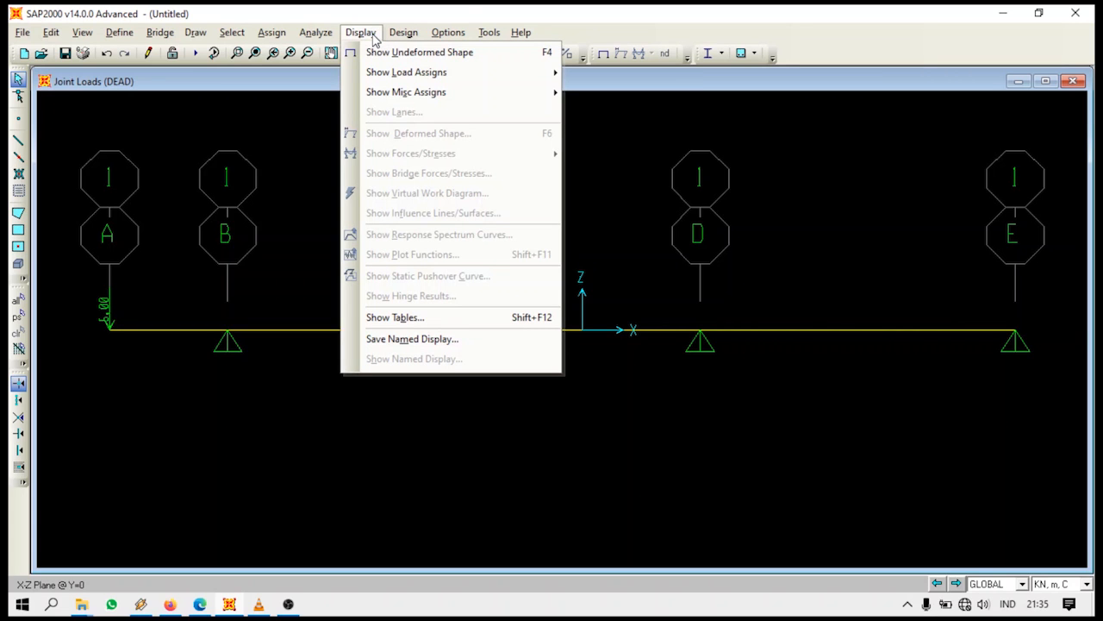
mouse_move(396, 76)
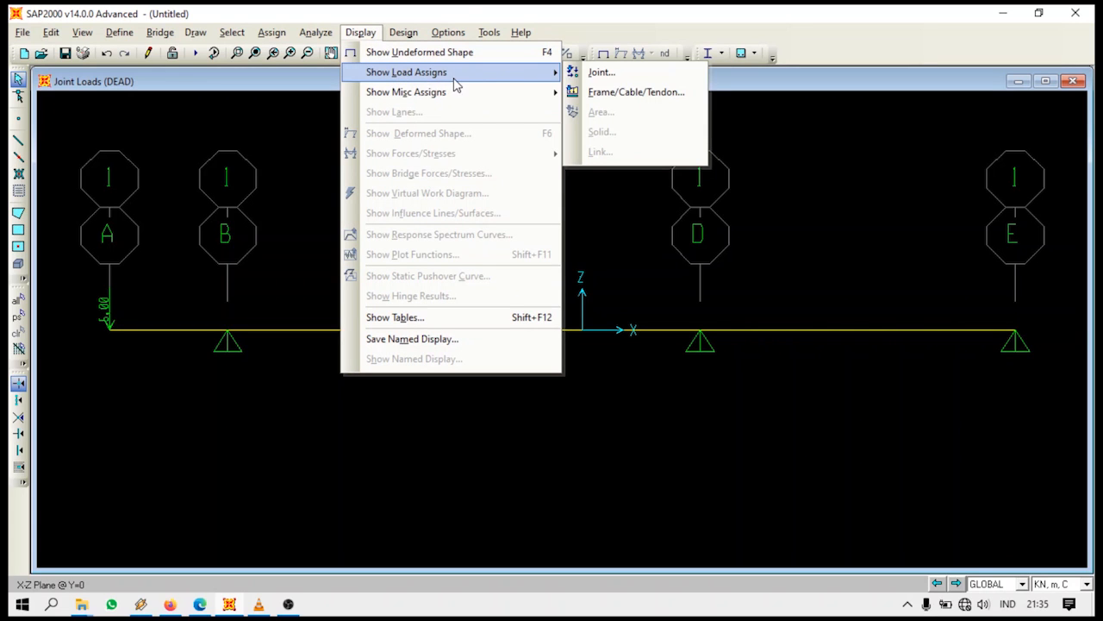
click(648, 102)
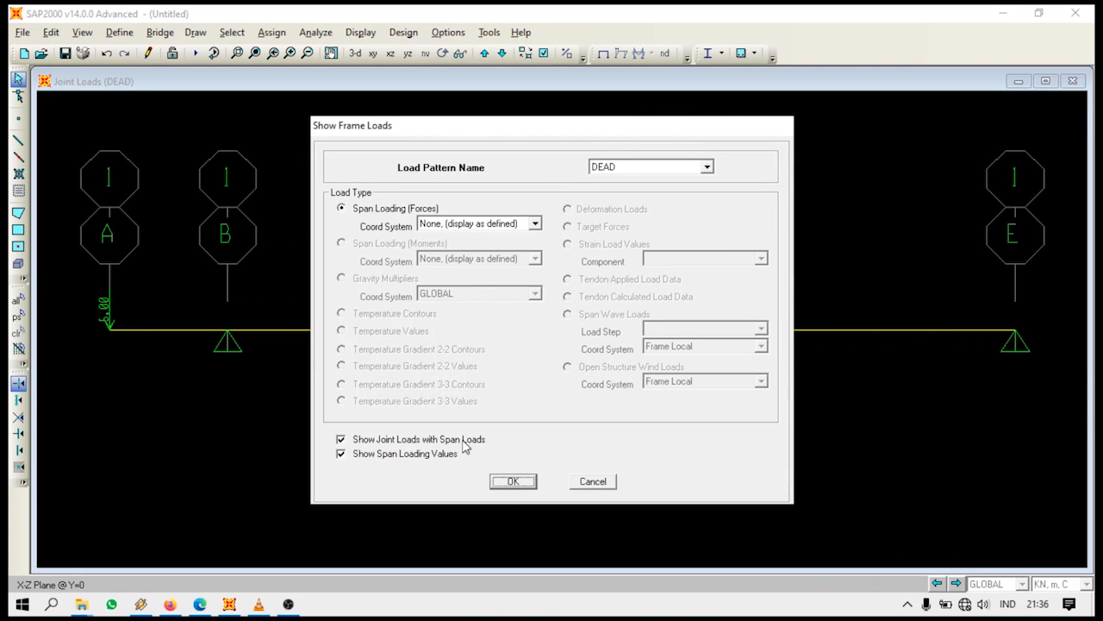
click(513, 482)
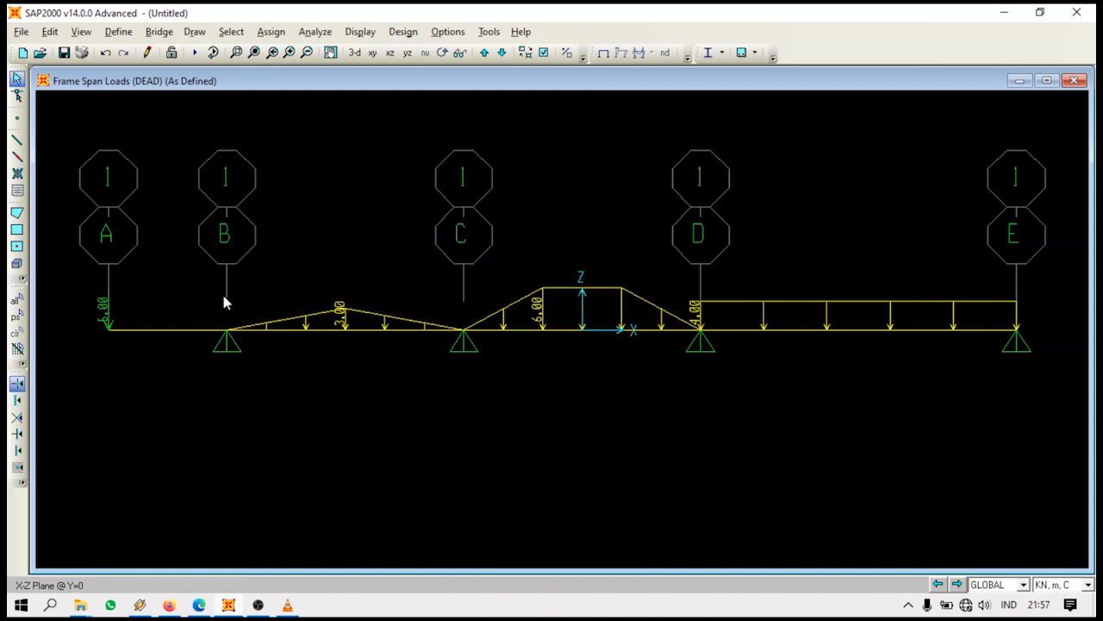
Add a new material named f'c25 with the material type Concrete
click(119, 32)
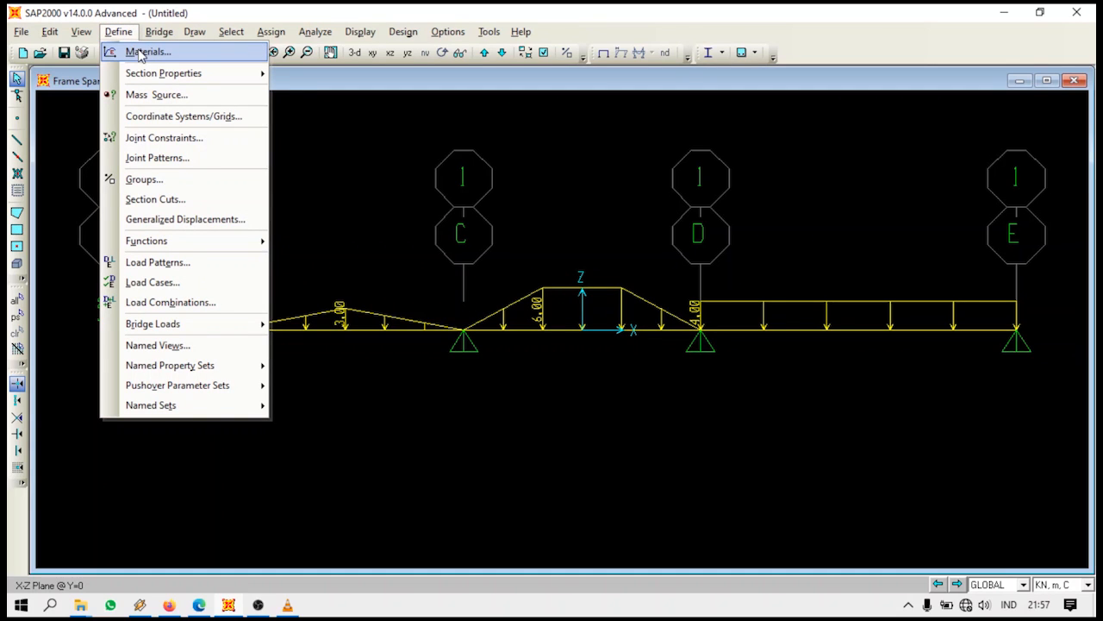
click(147, 51)
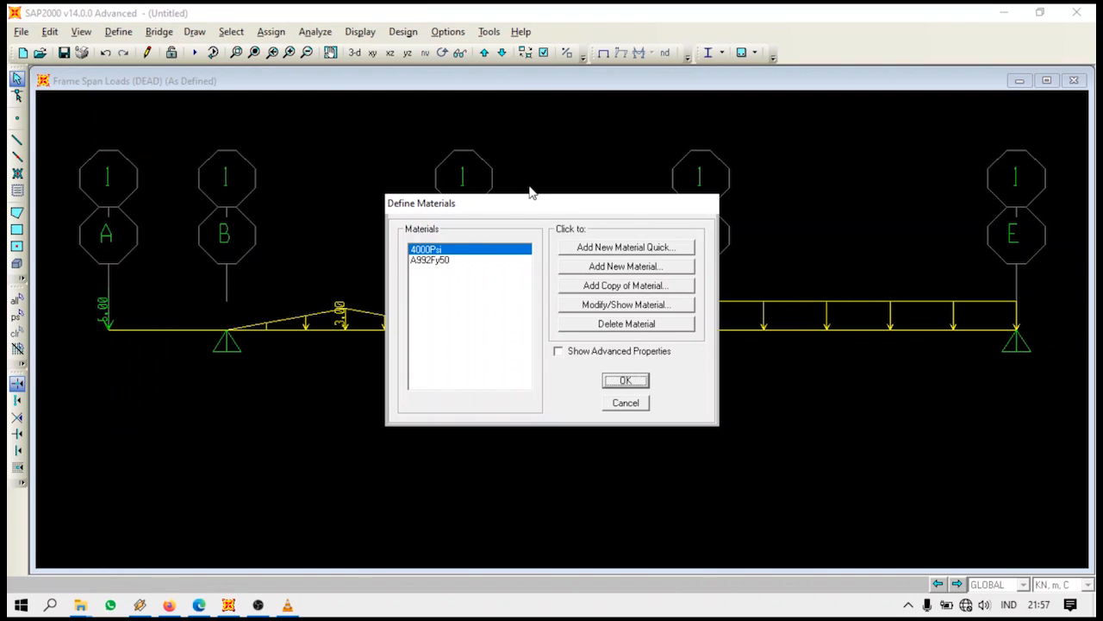
drag(566, 209, 541, 175)
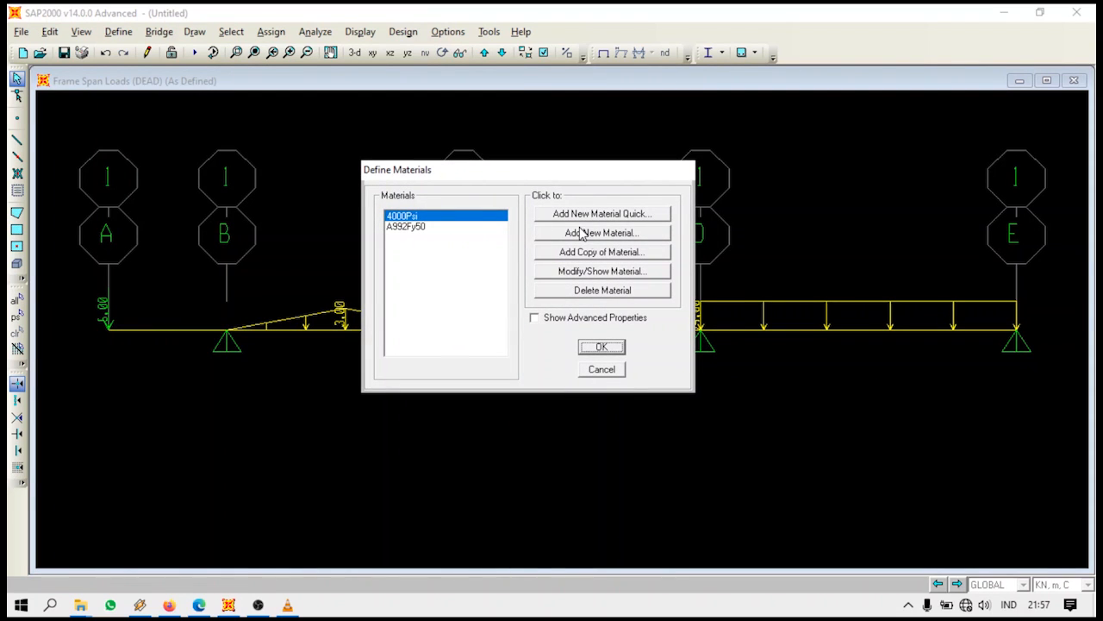
click(608, 241)
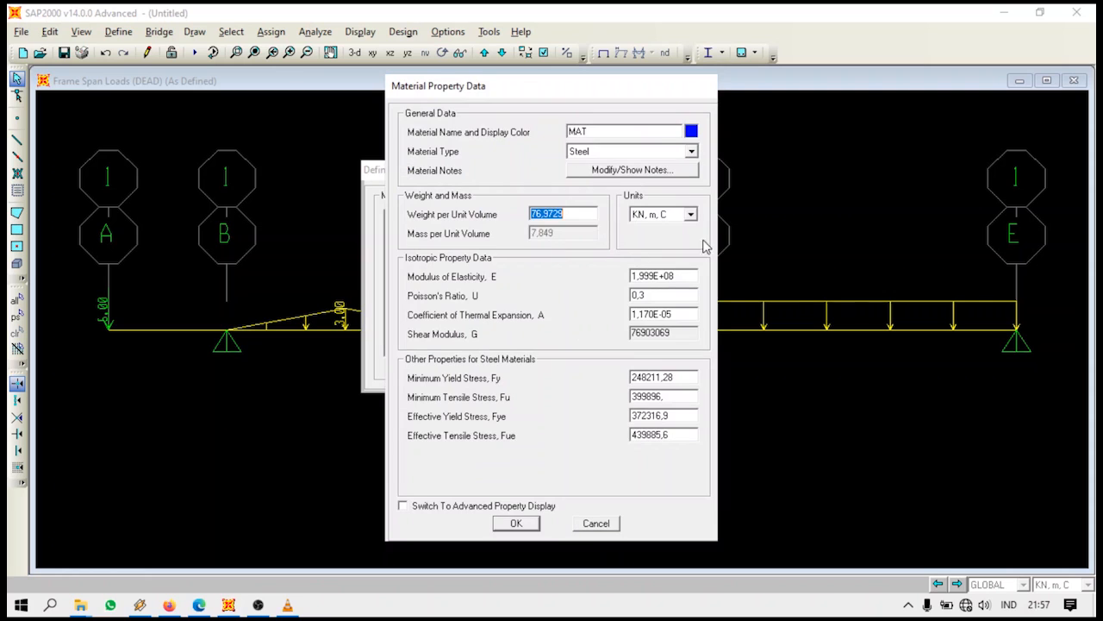
click(601, 132)
key(BackSpace)
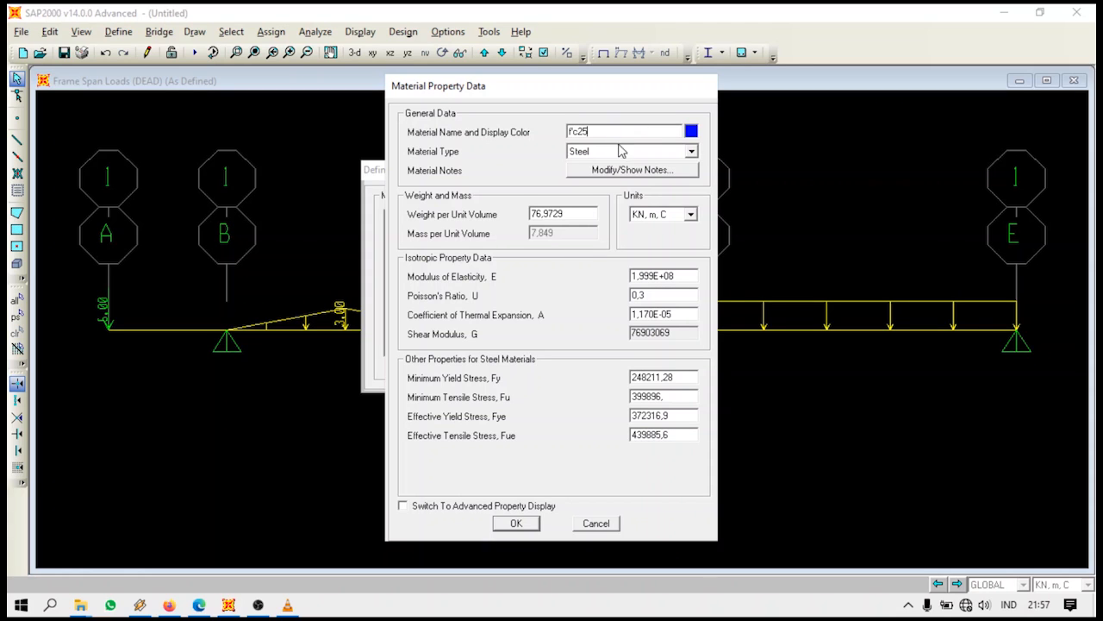
click(691, 152)
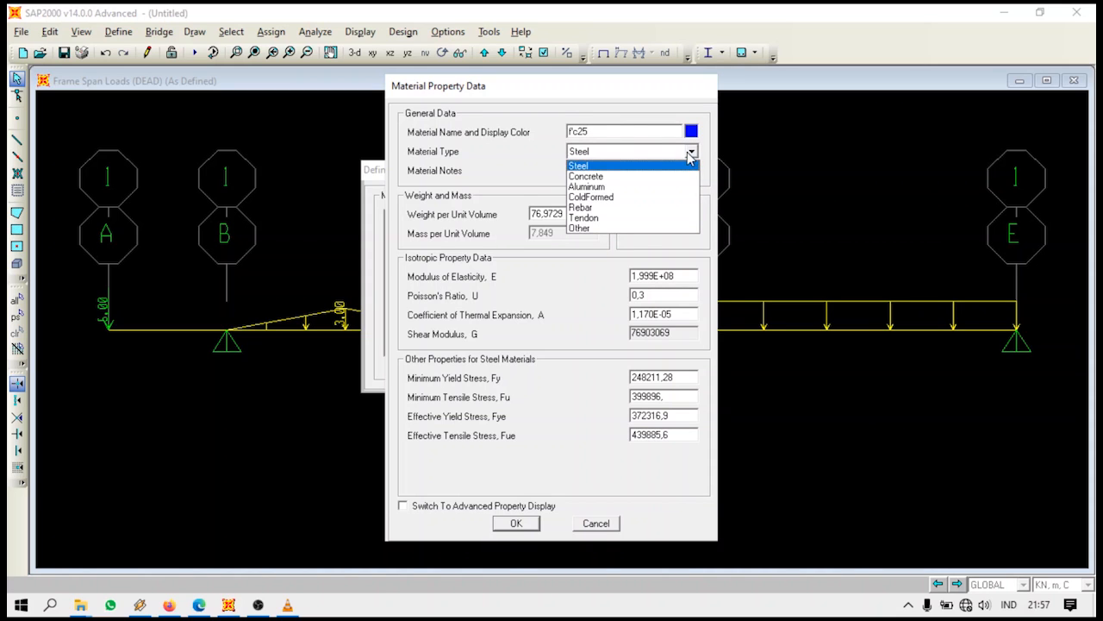
click(606, 176)
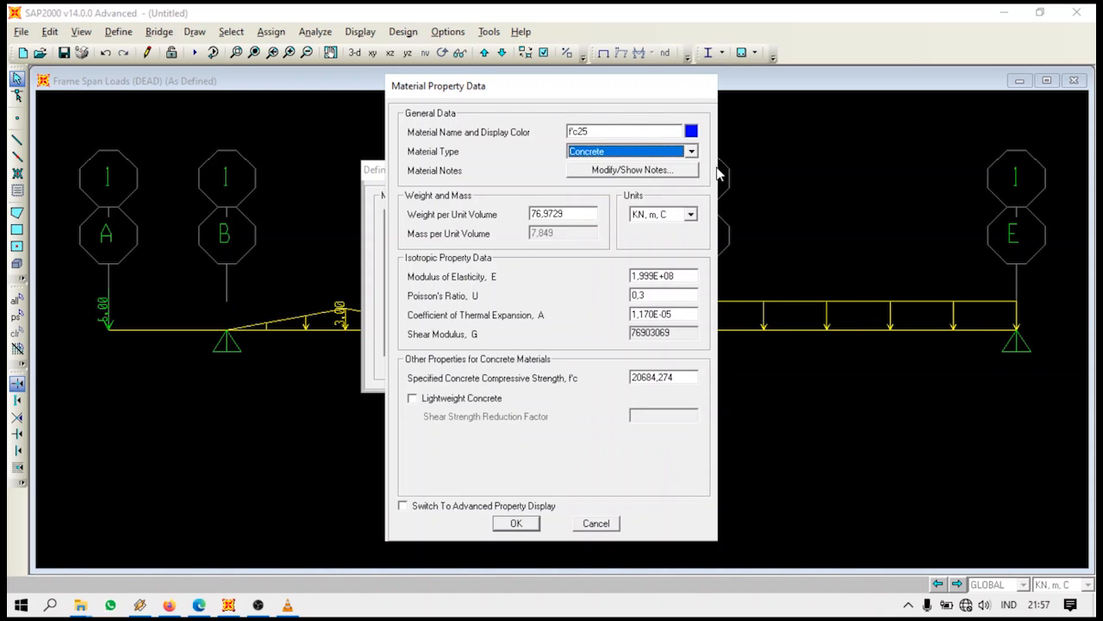
Switch the material's units to N, mm, C and set its specified concrete compressive strength f'c to 25
click(690, 216)
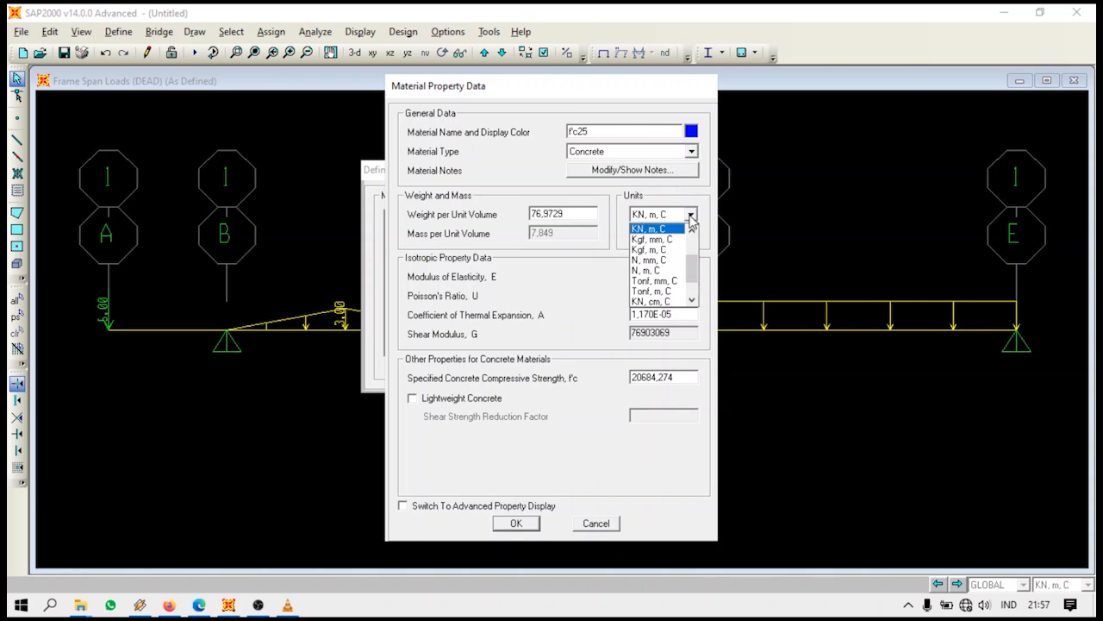
click(655, 260)
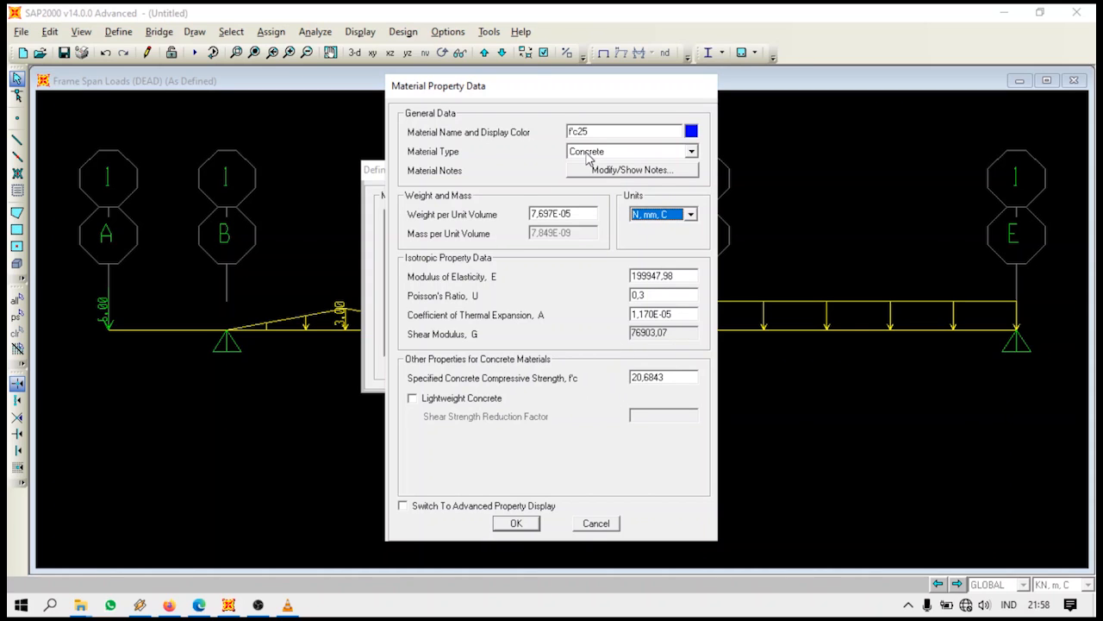
double_click(679, 379)
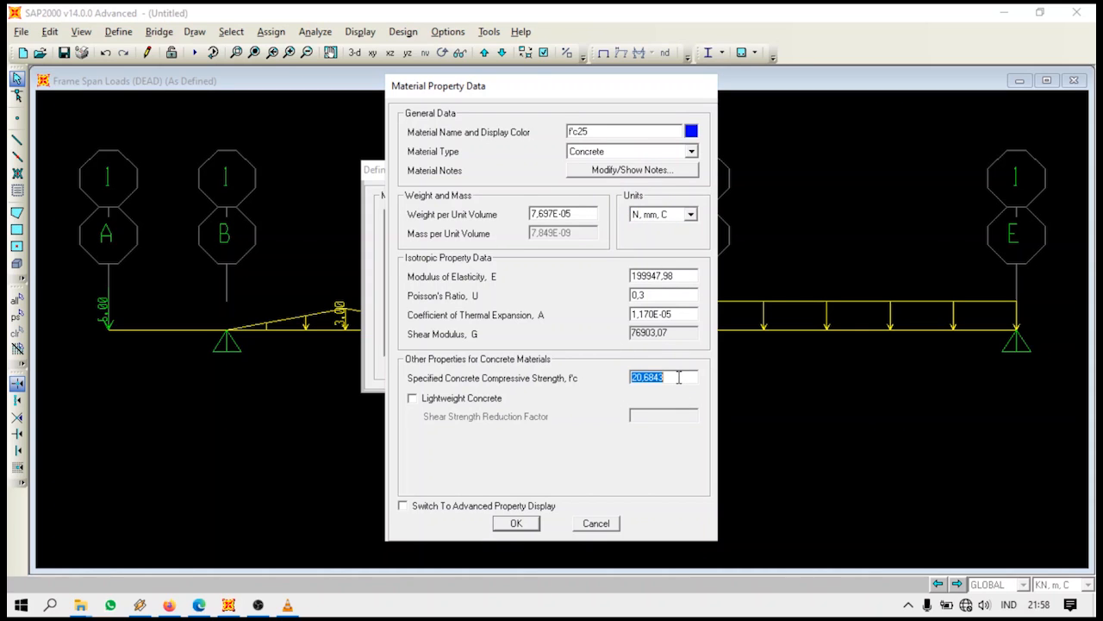
text(25)
Check the Ec formula in the assignment PDF, set the f'c25 modulus of elasticity to 23500 and save the material definition
click(201, 606)
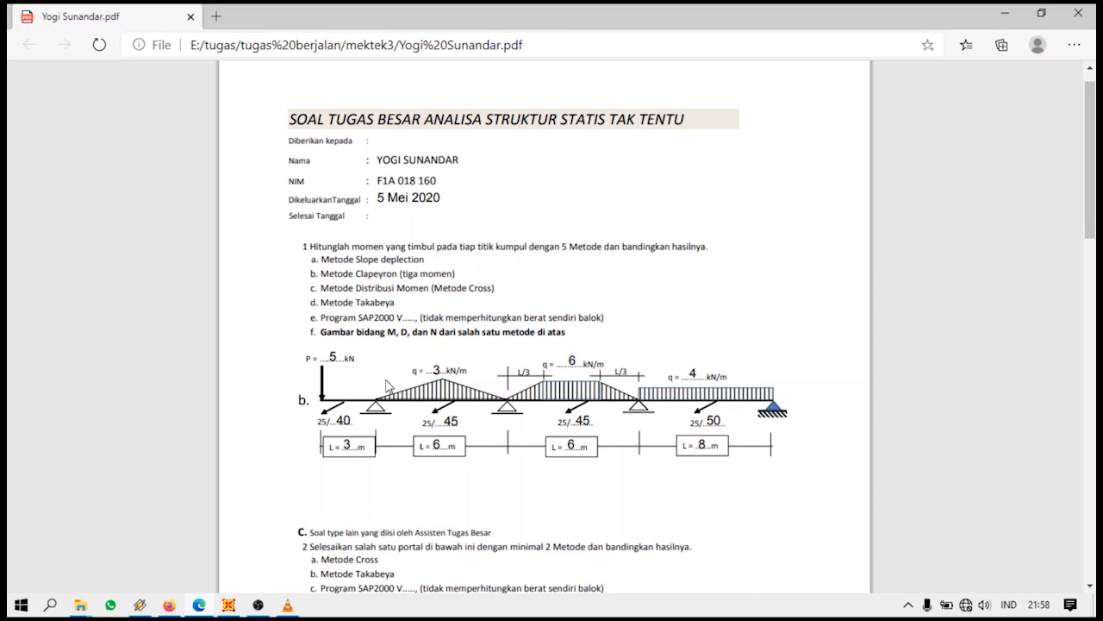
scroll(440, 360, down, 7)
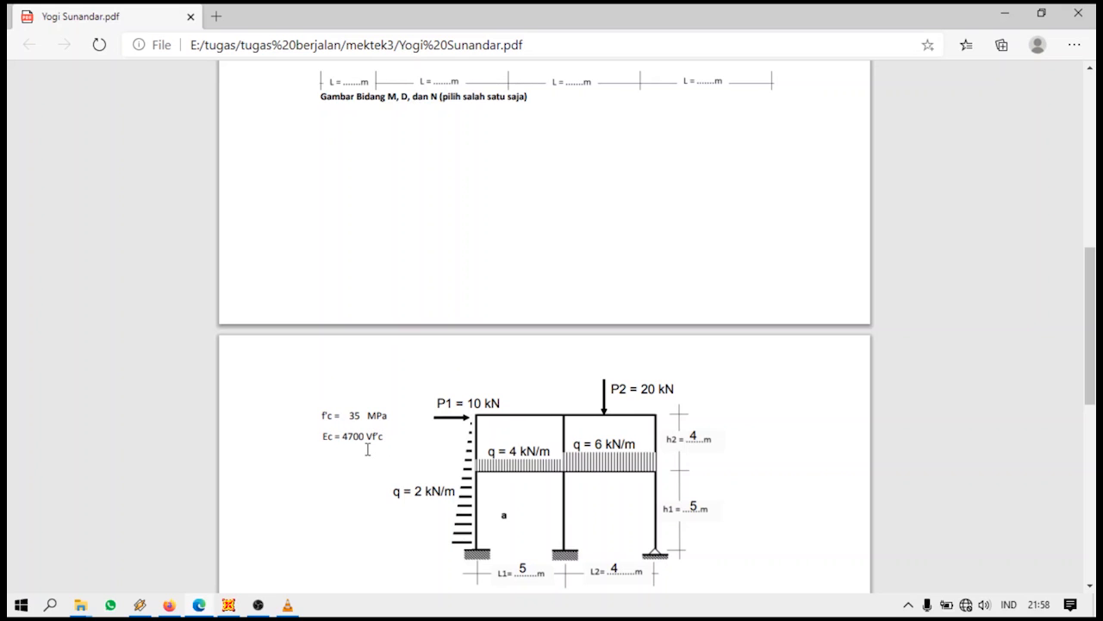
click(228, 604)
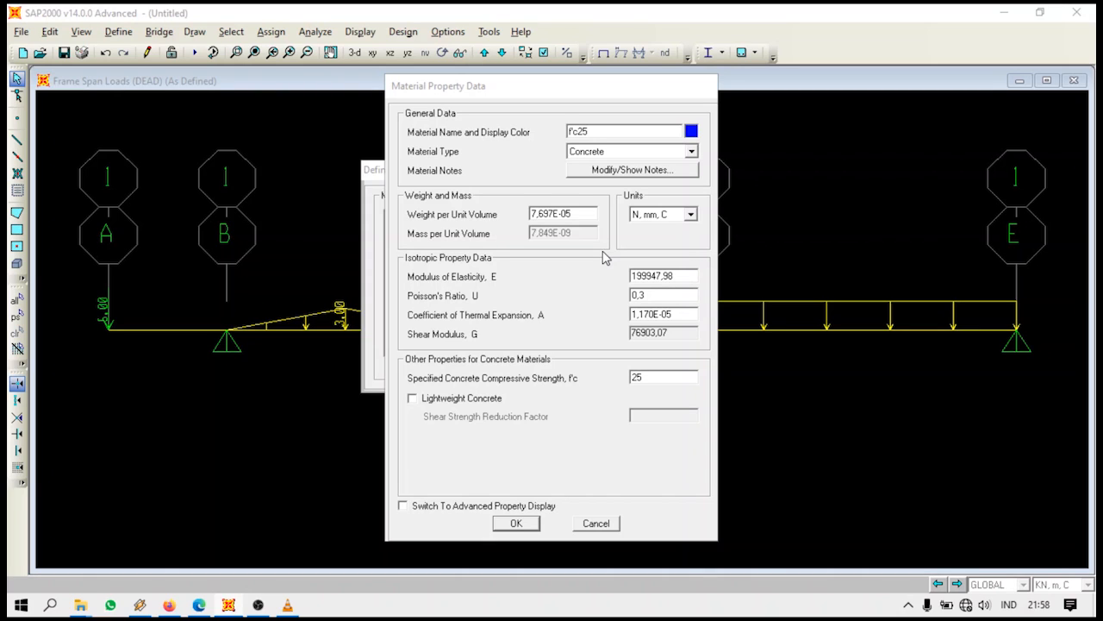
double_click(674, 277)
text(23500)
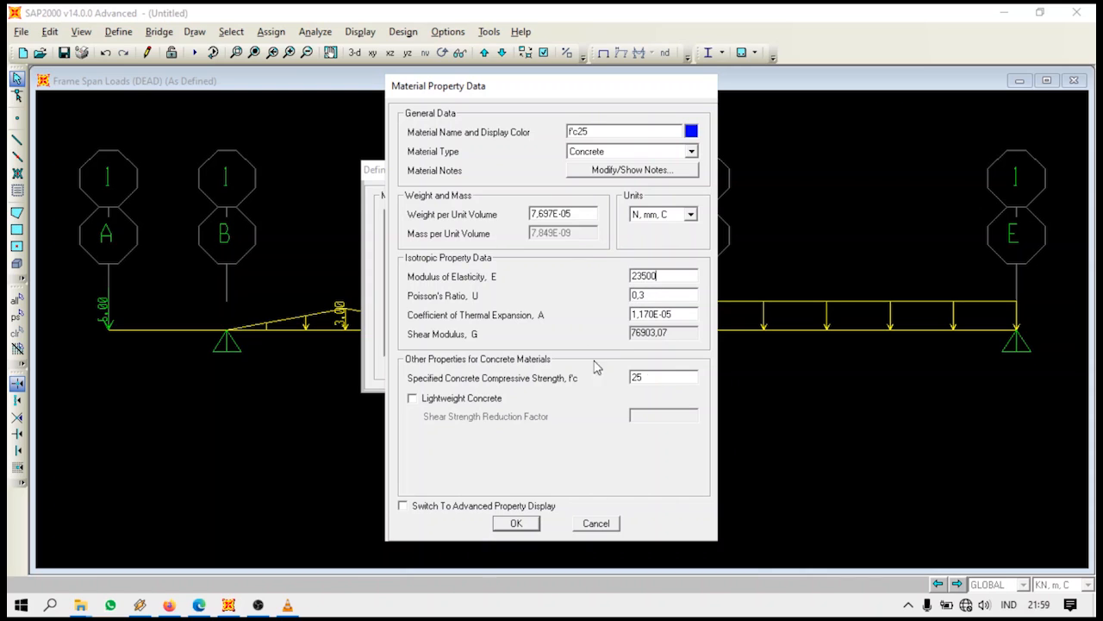
click(515, 523)
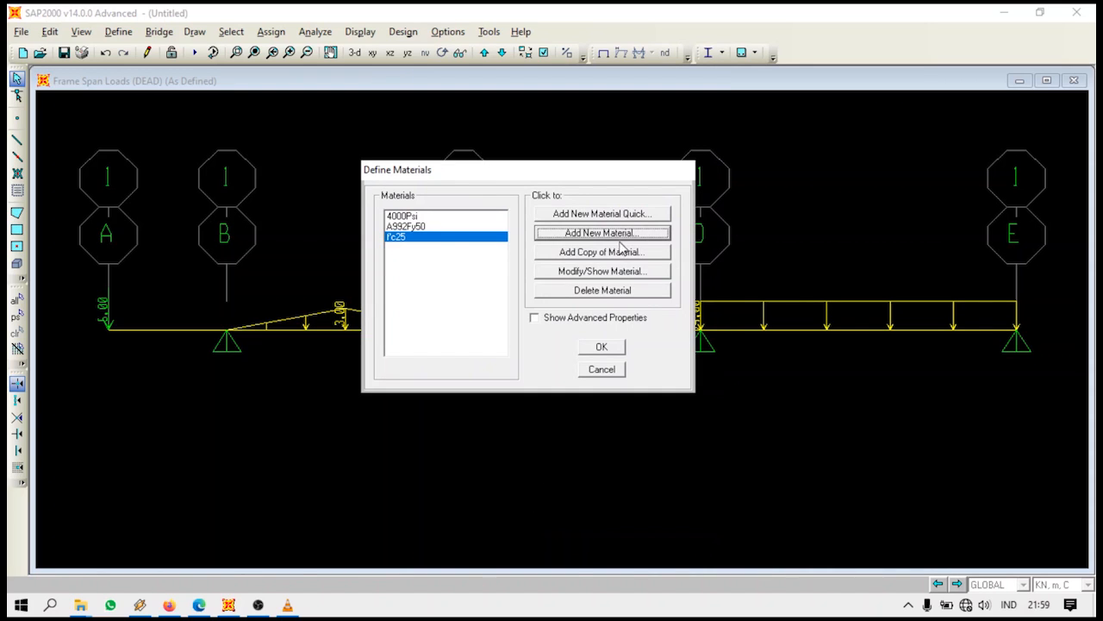
click(604, 347)
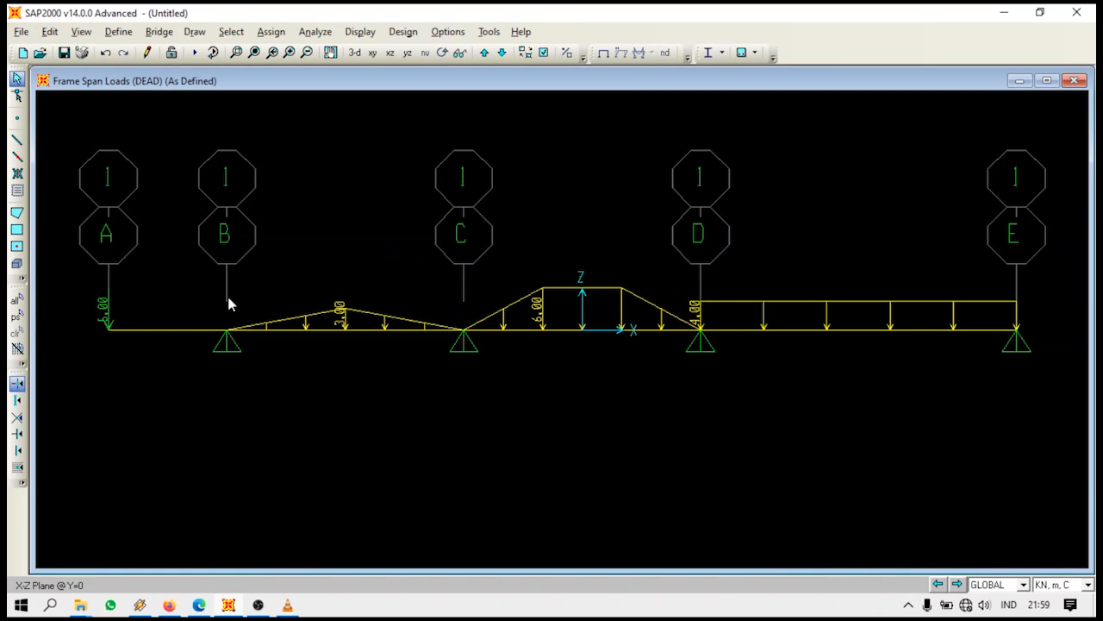
Switch to the assignment PDF and return to problem 1's beam diagram to check the span cross-section dimensions
mouse_move(229, 610)
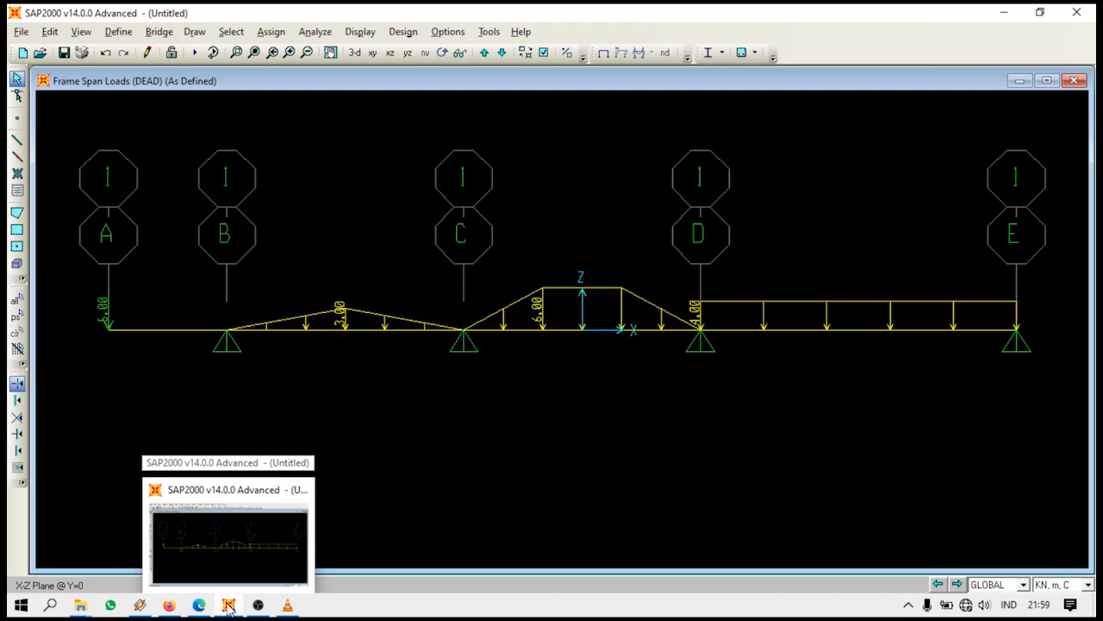
click(199, 605)
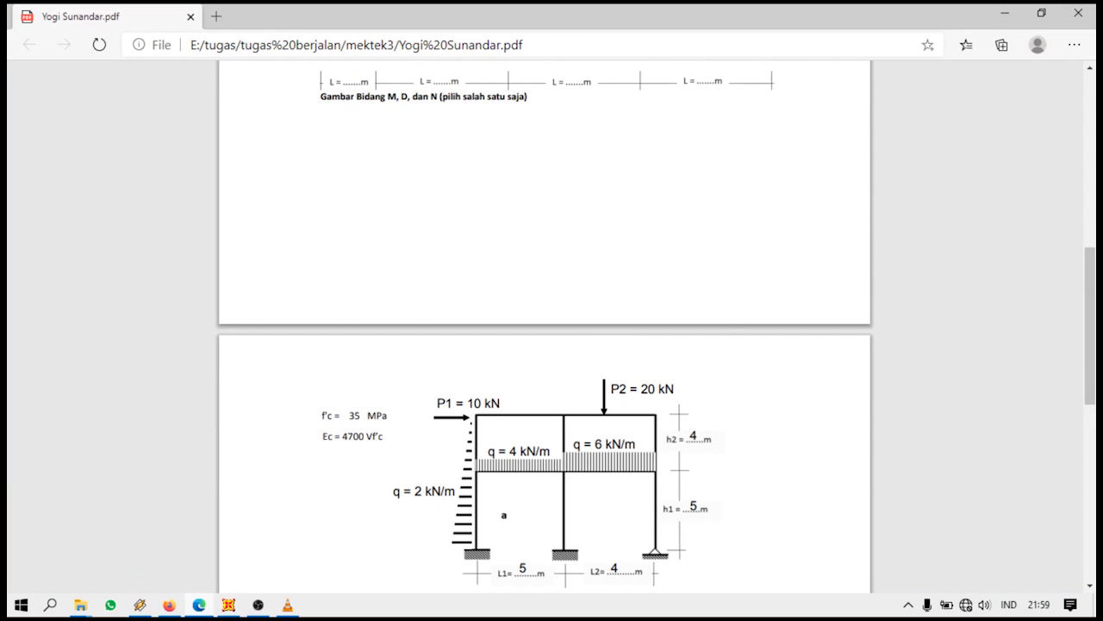
scroll(544, 344, up, 2)
scroll(349, 290, up, 3)
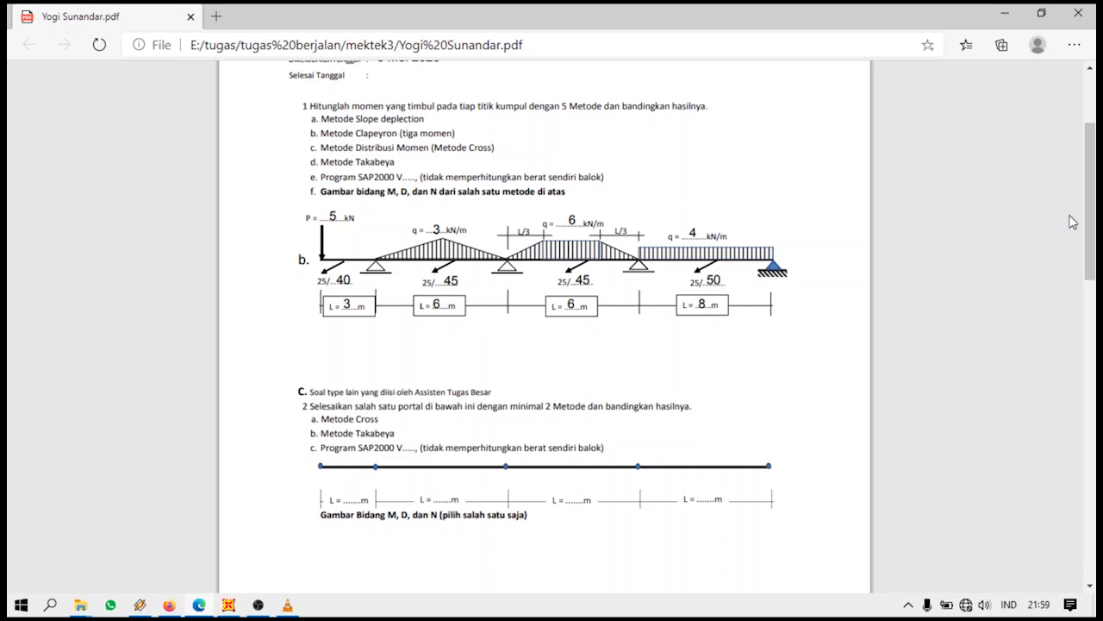
scroll(1090, 215, up, 1)
scroll(1090, 215, up, 1)
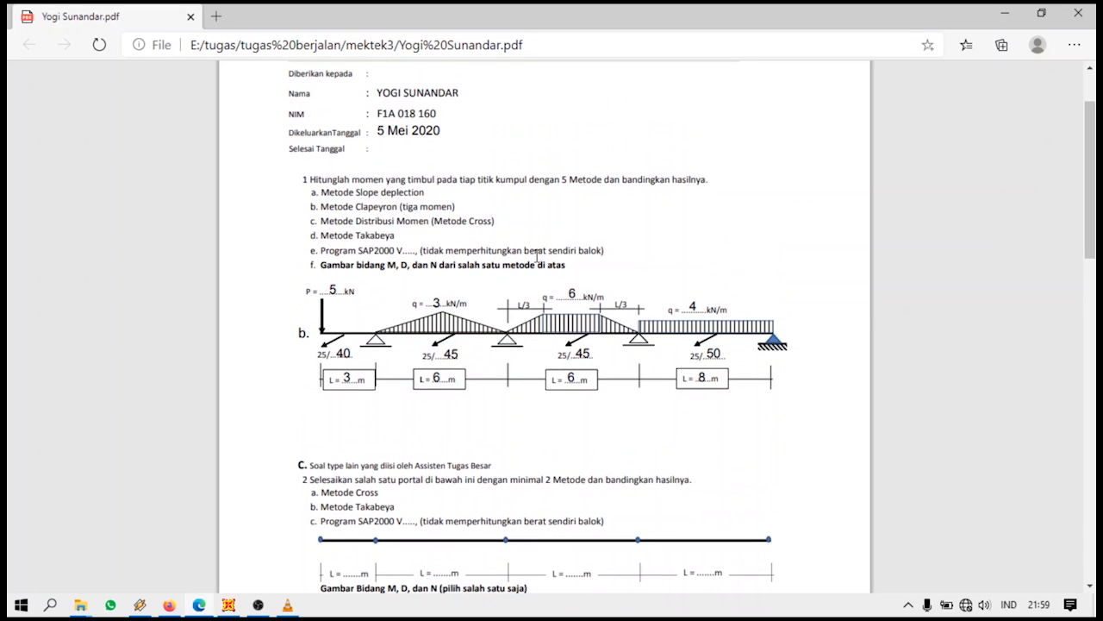
Switch to SAP2000 and start a new frame section property of type Concrete with a rectangular shape
click(228, 605)
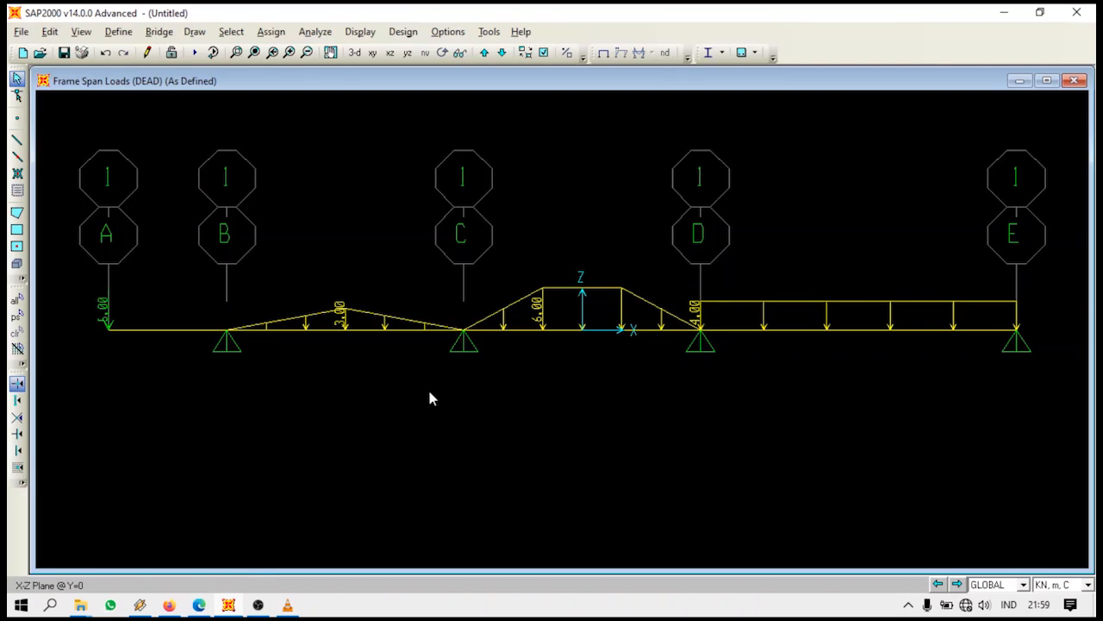
click(119, 32)
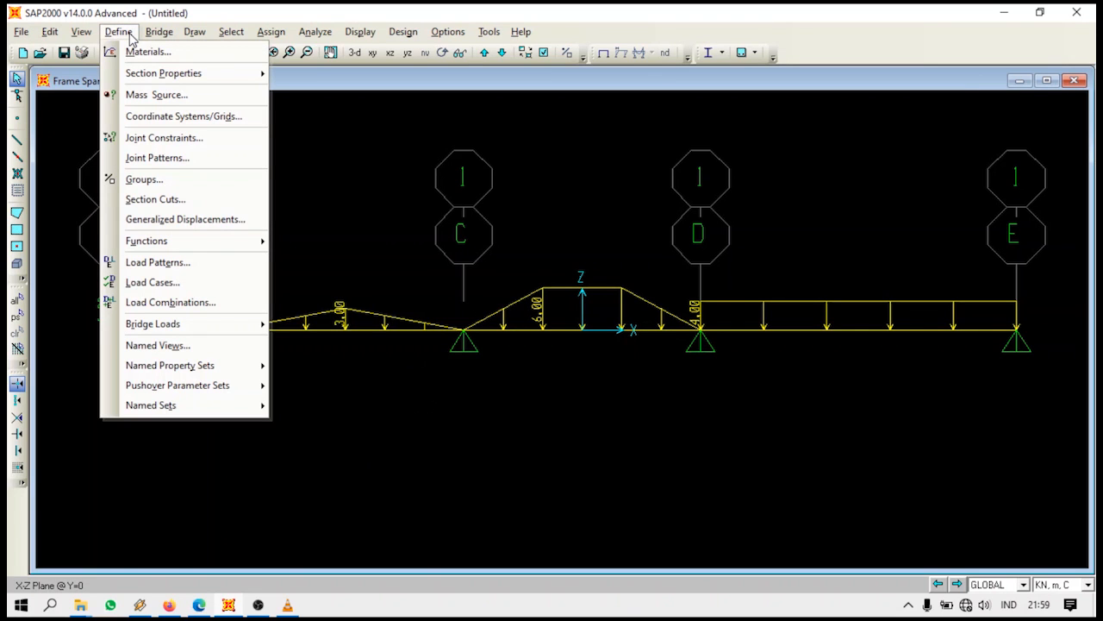
mouse_move(140, 78)
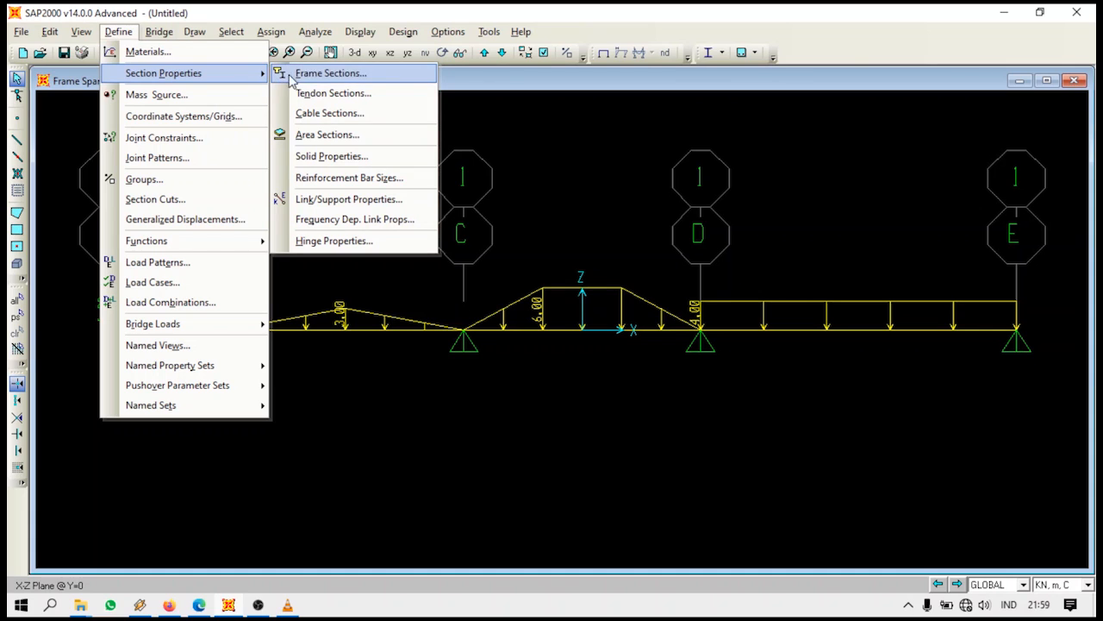
click(321, 76)
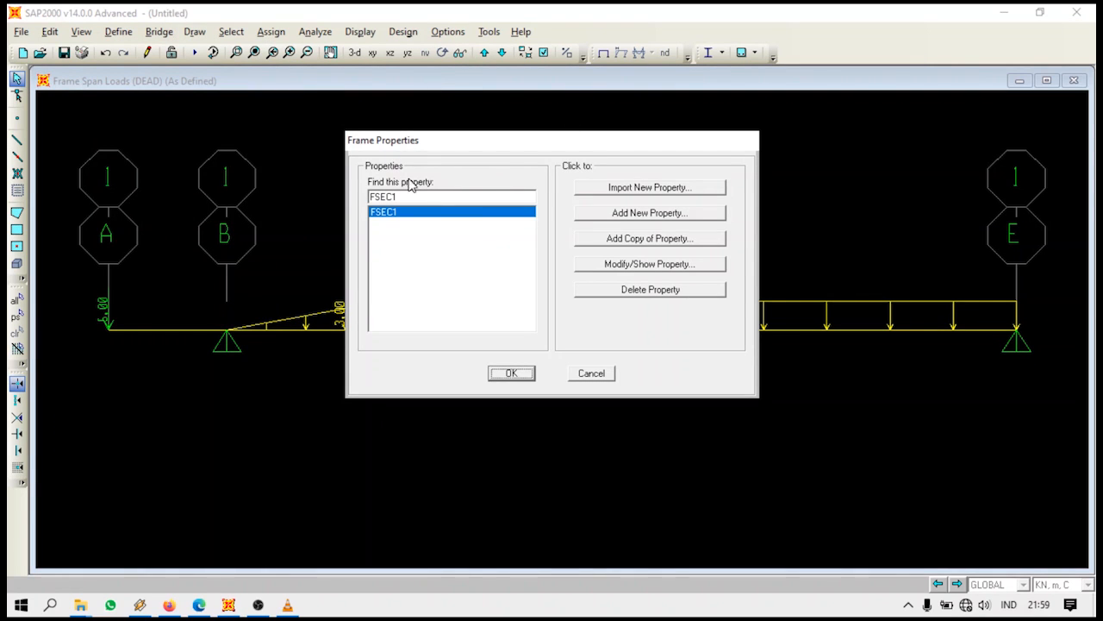
drag(527, 143, 524, 137)
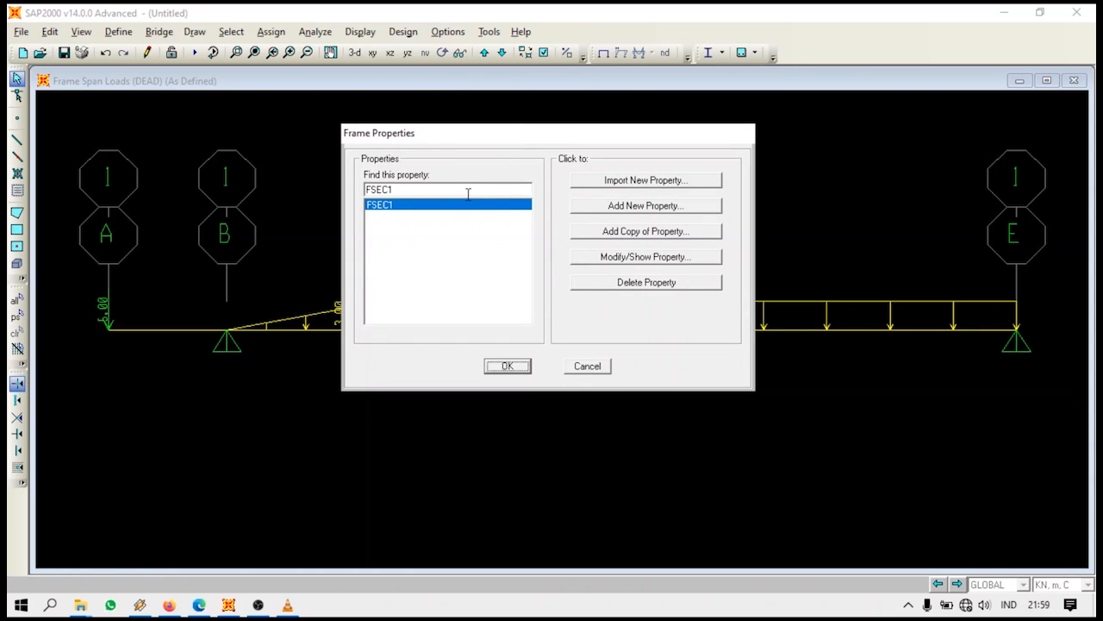
click(627, 207)
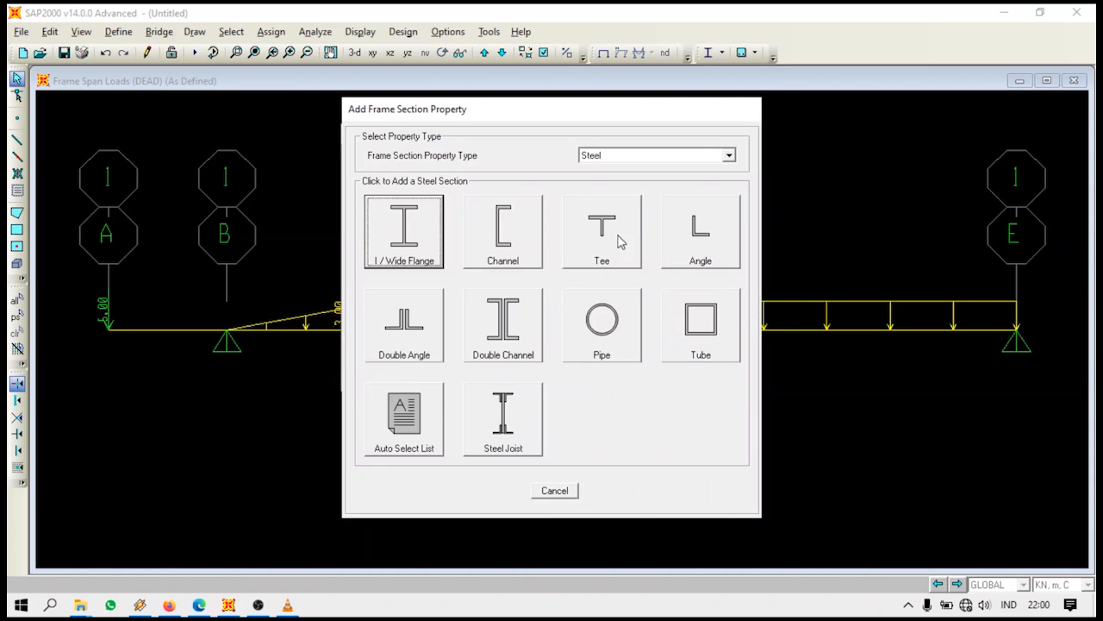
click(728, 157)
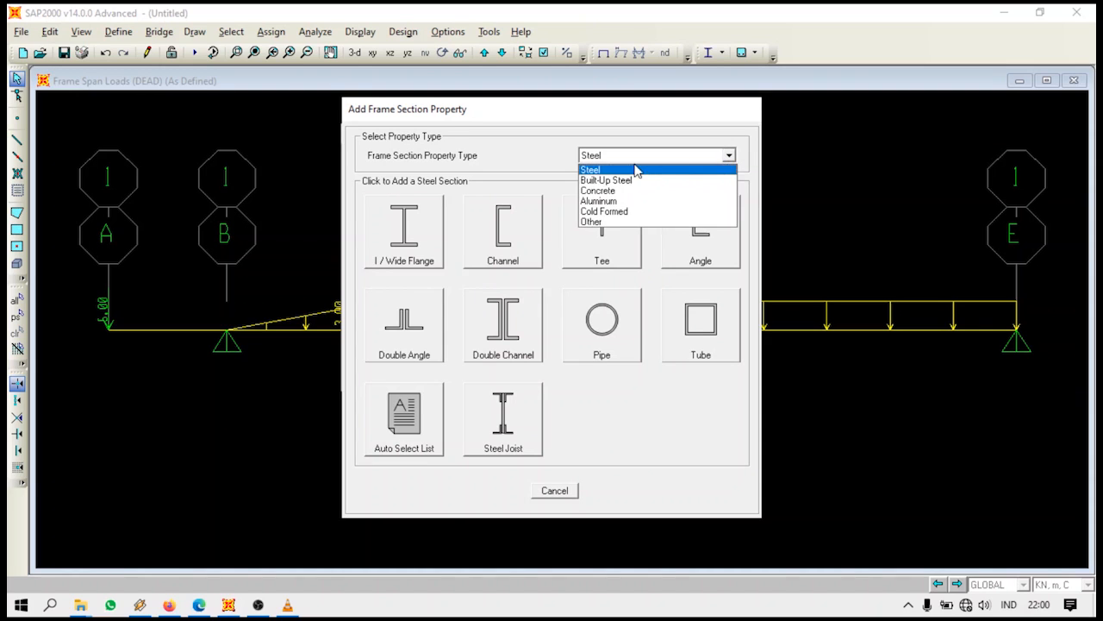
click(634, 188)
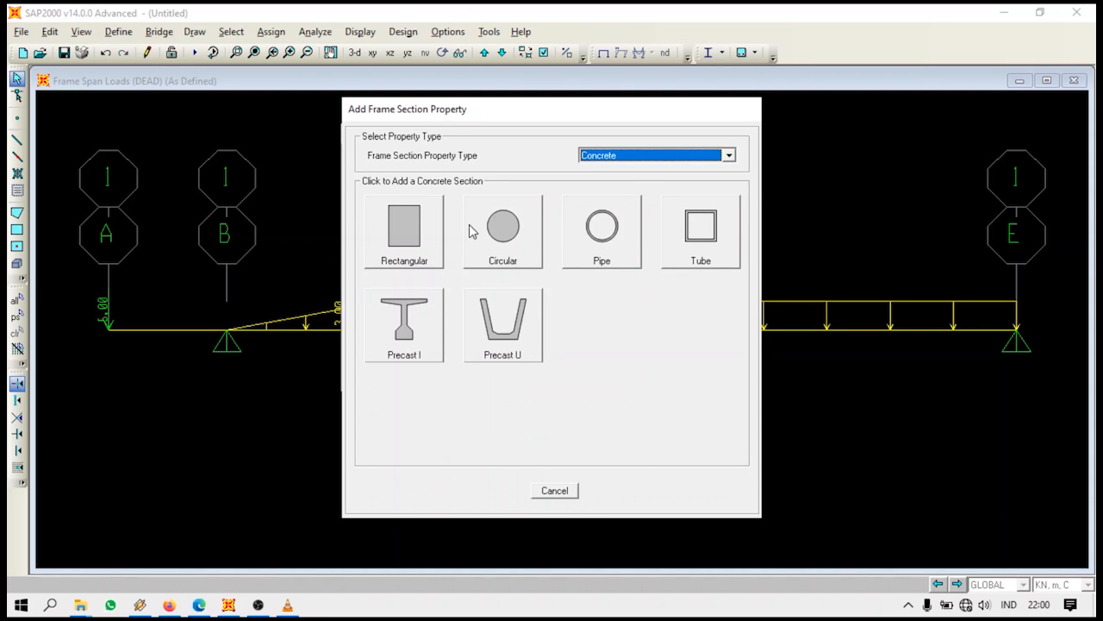
click(415, 234)
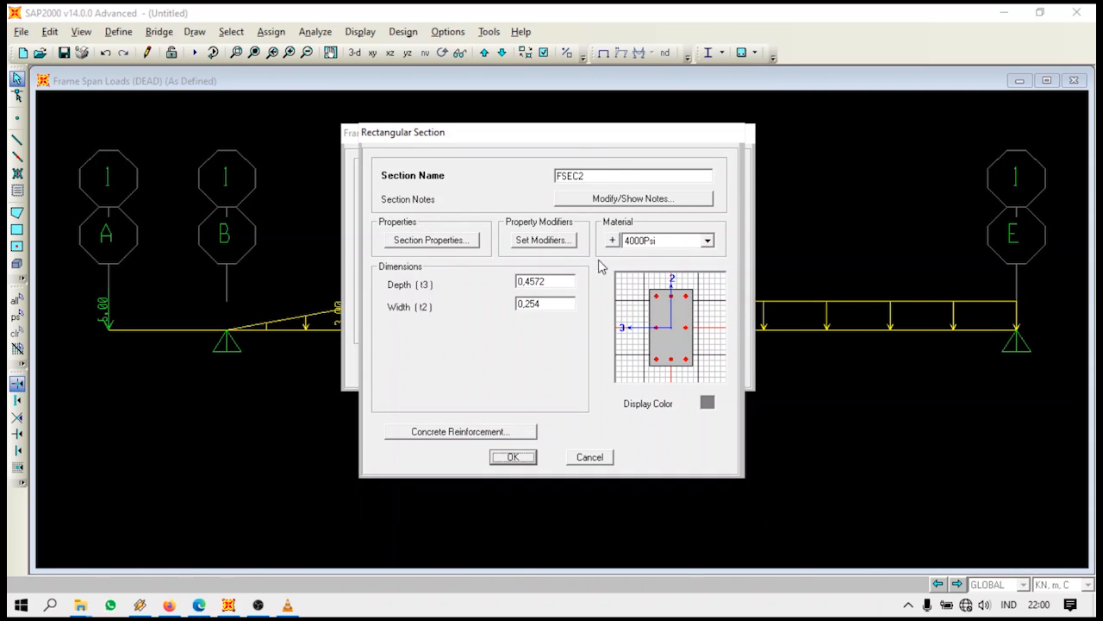
Check the first span's cross-section in the assignment PDF and name the new rectangular section 25/40
drag(593, 144, 609, 126)
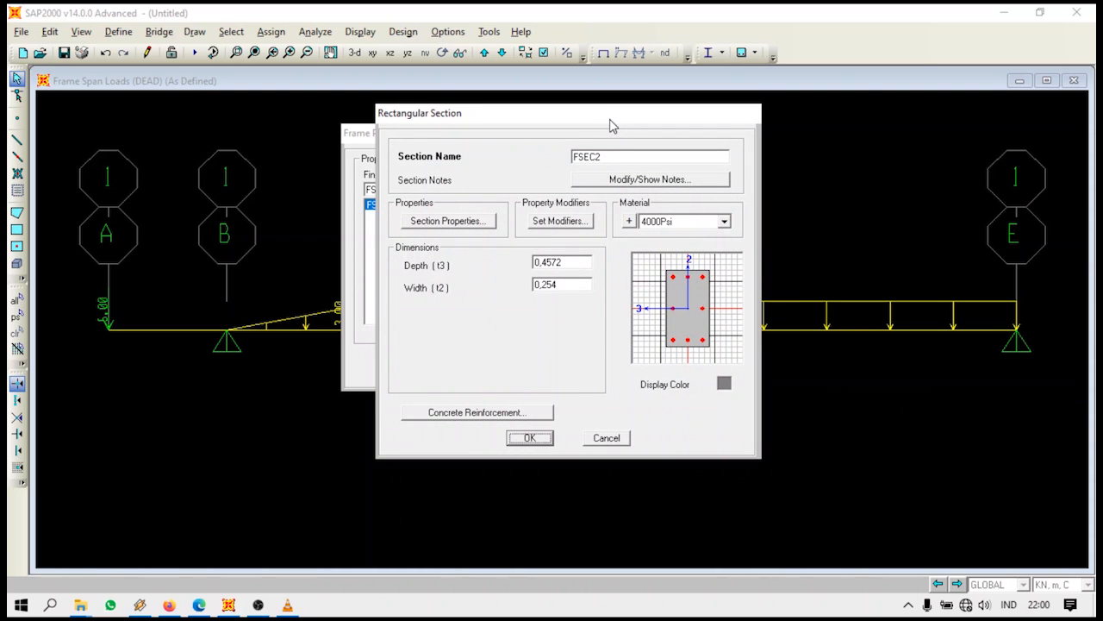
click(629, 156)
mouse_move(286, 606)
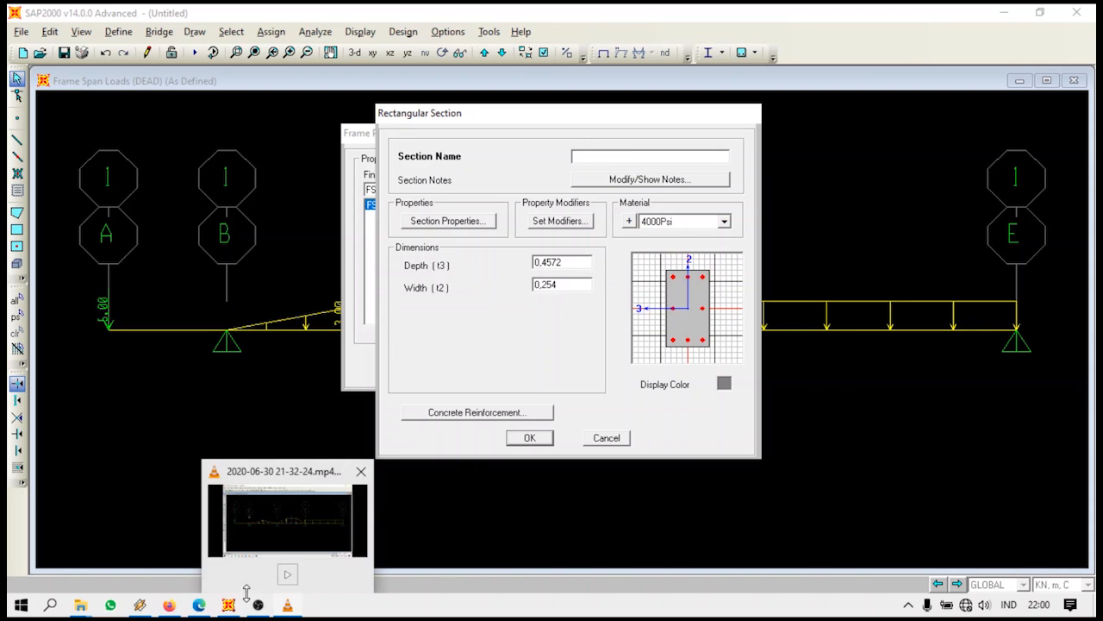
click(205, 606)
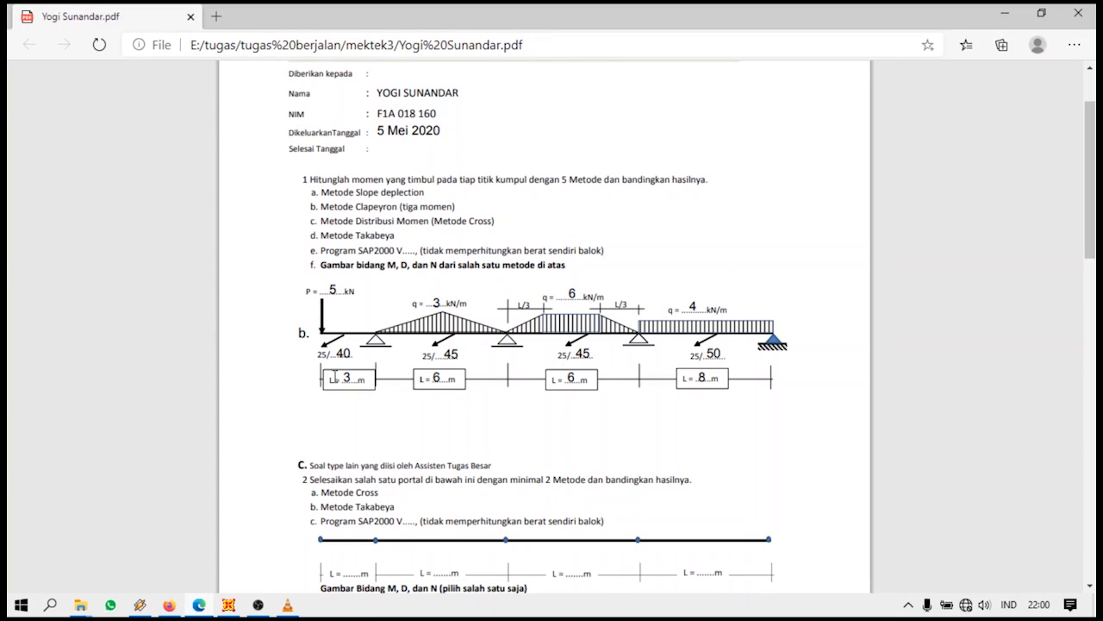
click(229, 608)
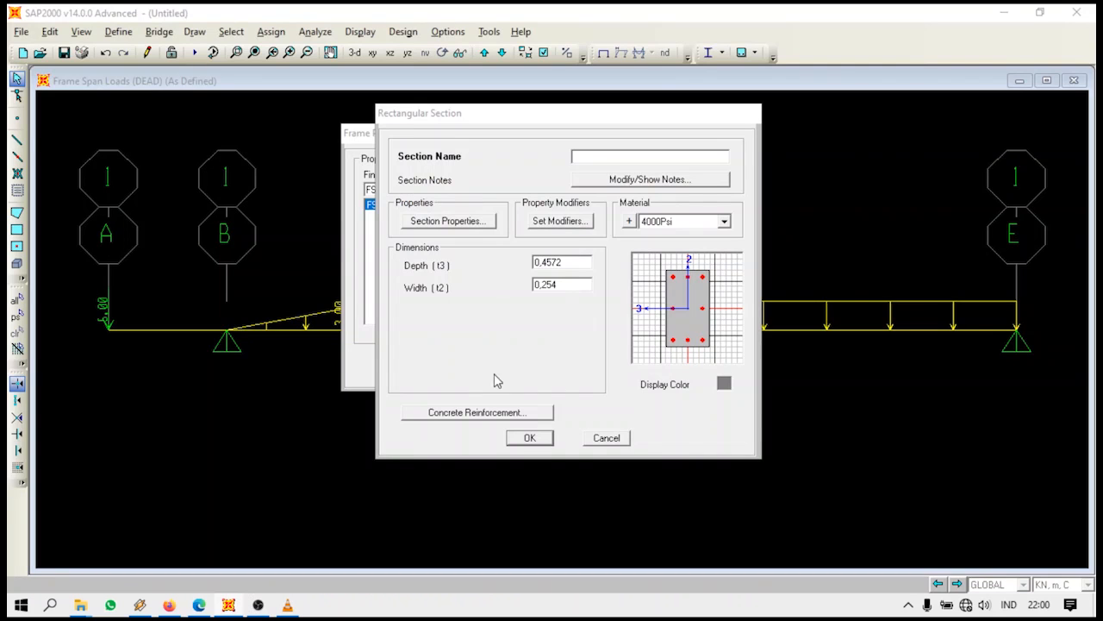
click(643, 158)
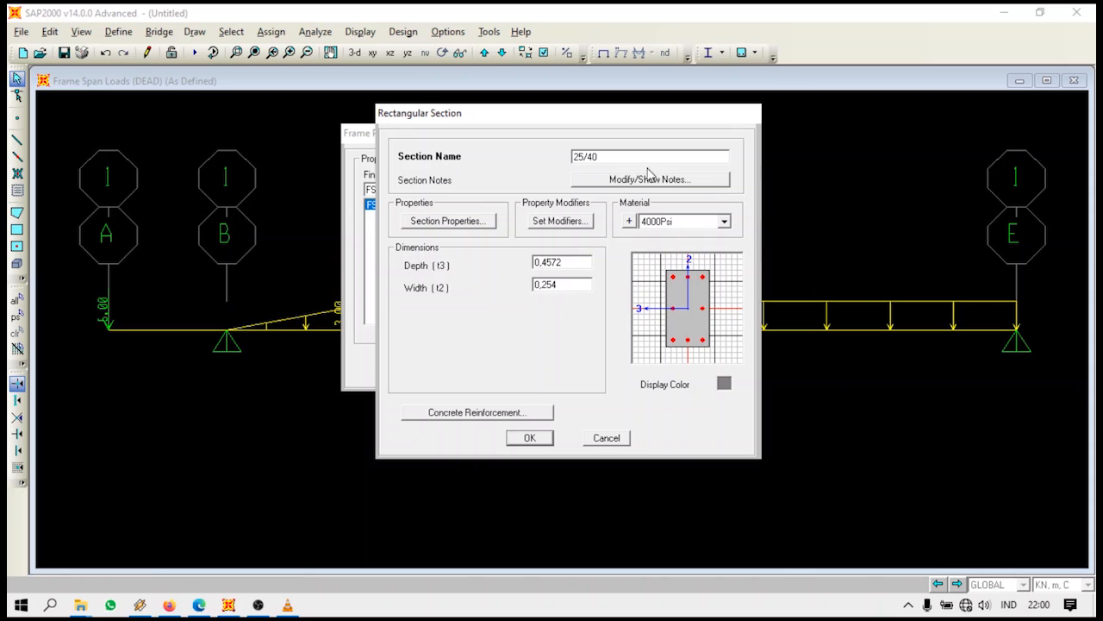
Set the 25/40 section's material to f'c25, its depth to 0.4 and width to 0.25, and save it
click(723, 222)
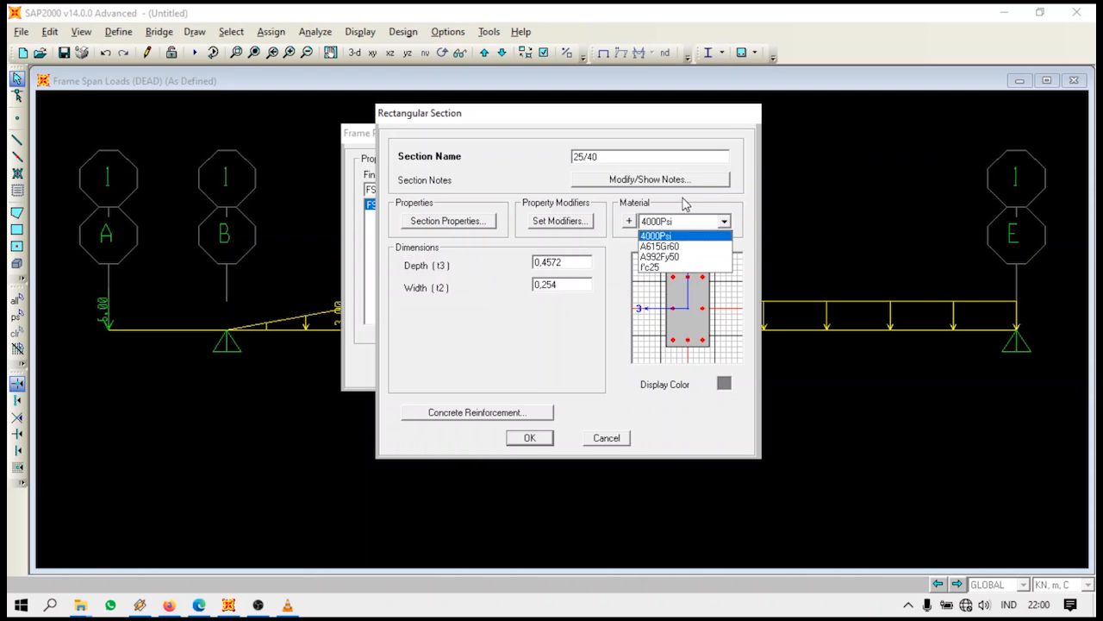
click(668, 267)
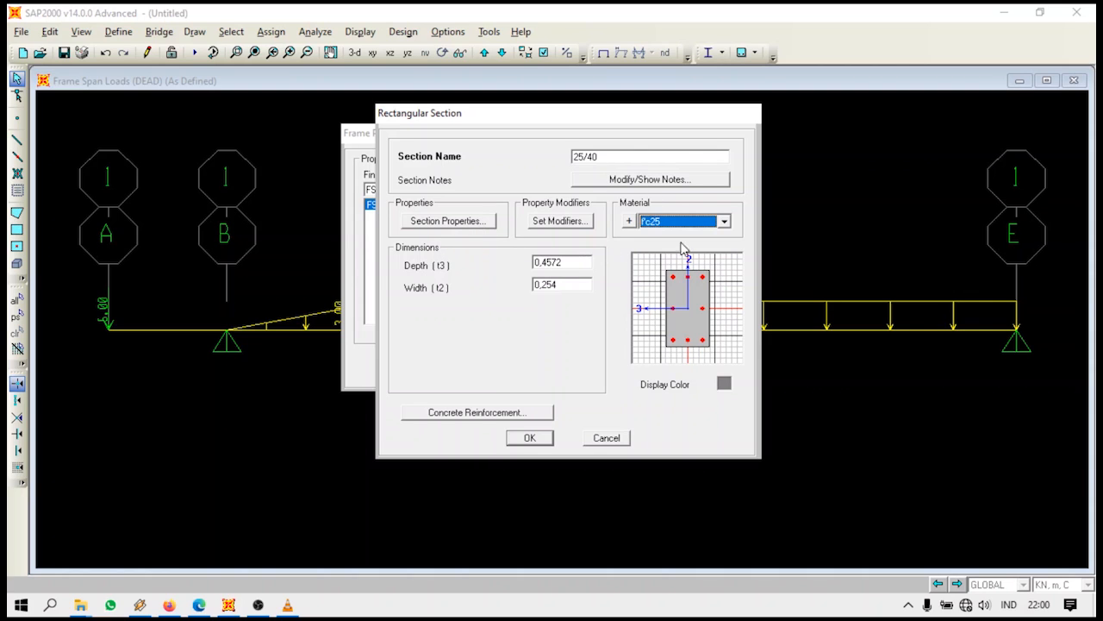
click(578, 261)
click(579, 263)
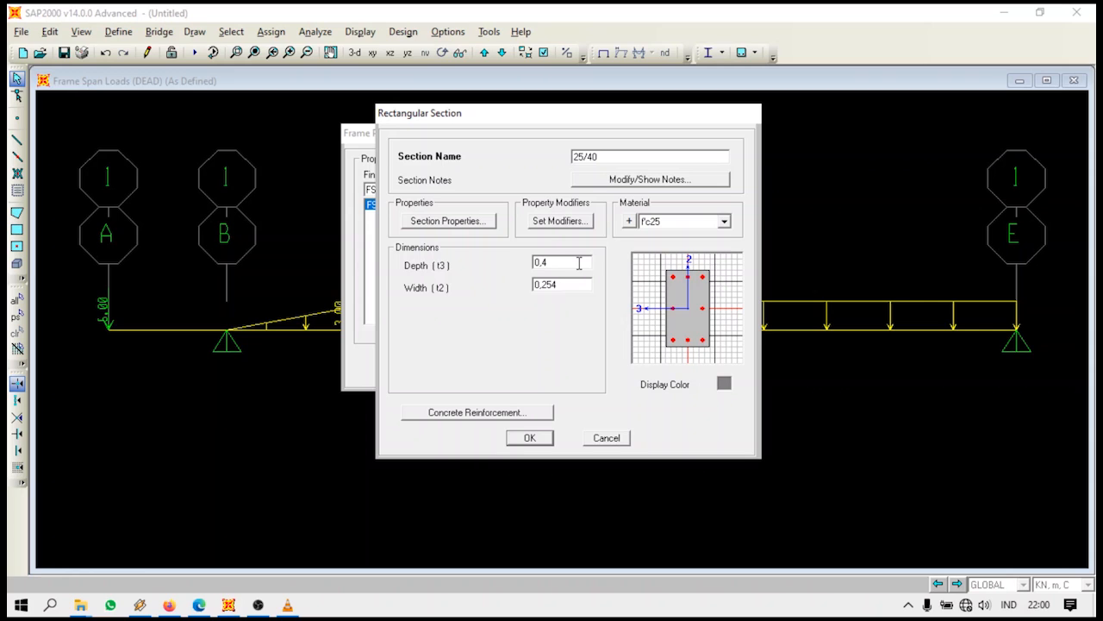
click(566, 285)
click(566, 284)
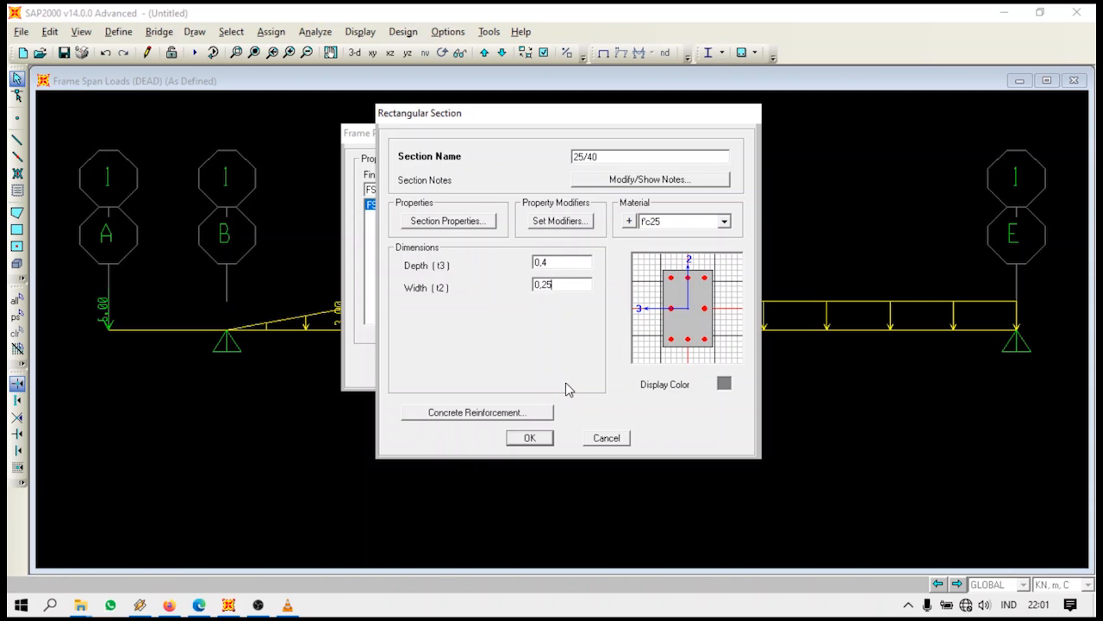
click(530, 438)
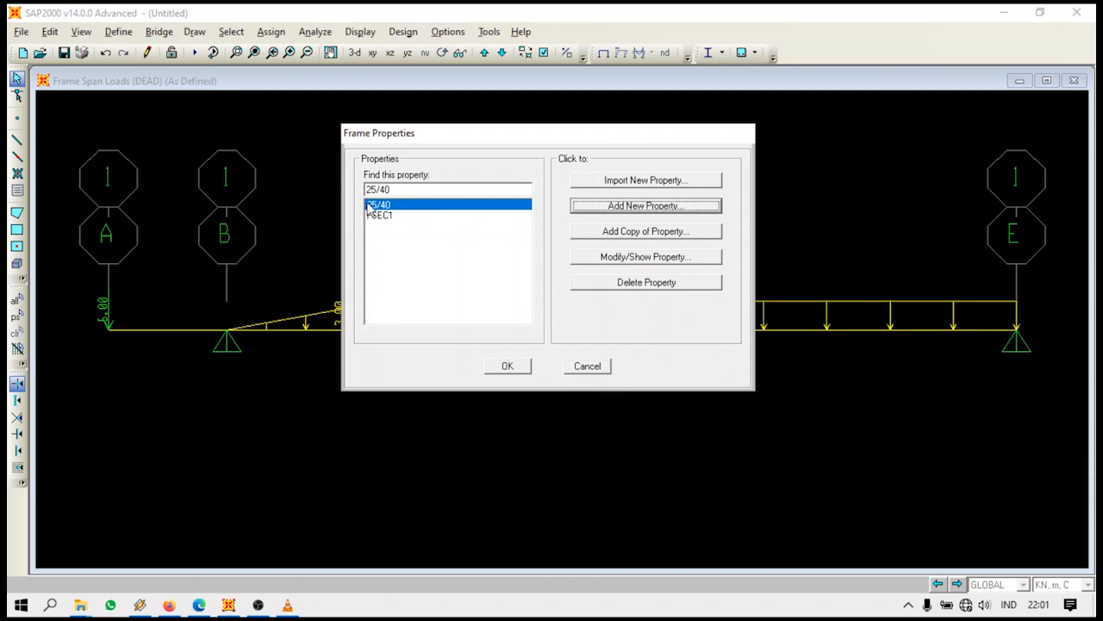
Add a copy of the 25/40 section named 25/45 with a depth of 0.45
click(617, 233)
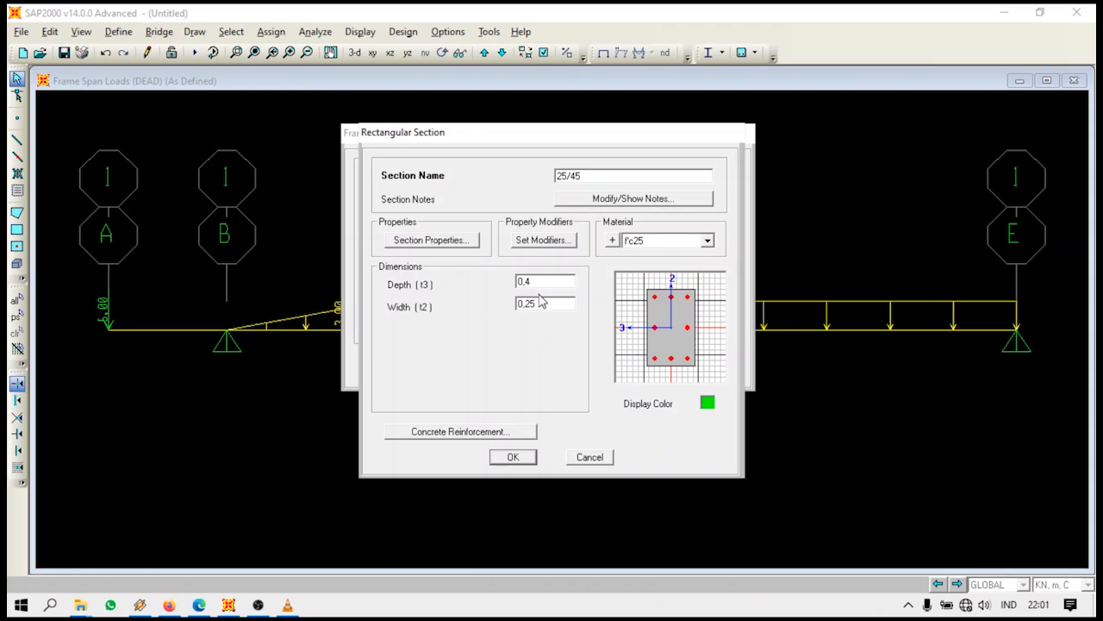
text(5)
click(520, 461)
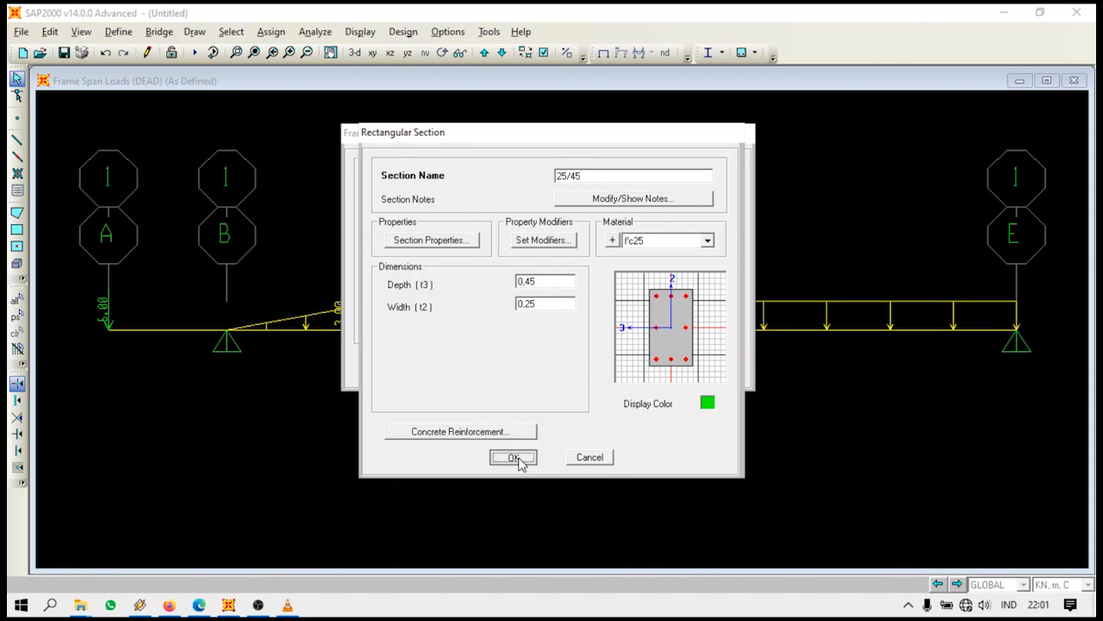
Add a copy of the 25/45 section named 25/50 with a depth of 0.5
click(630, 233)
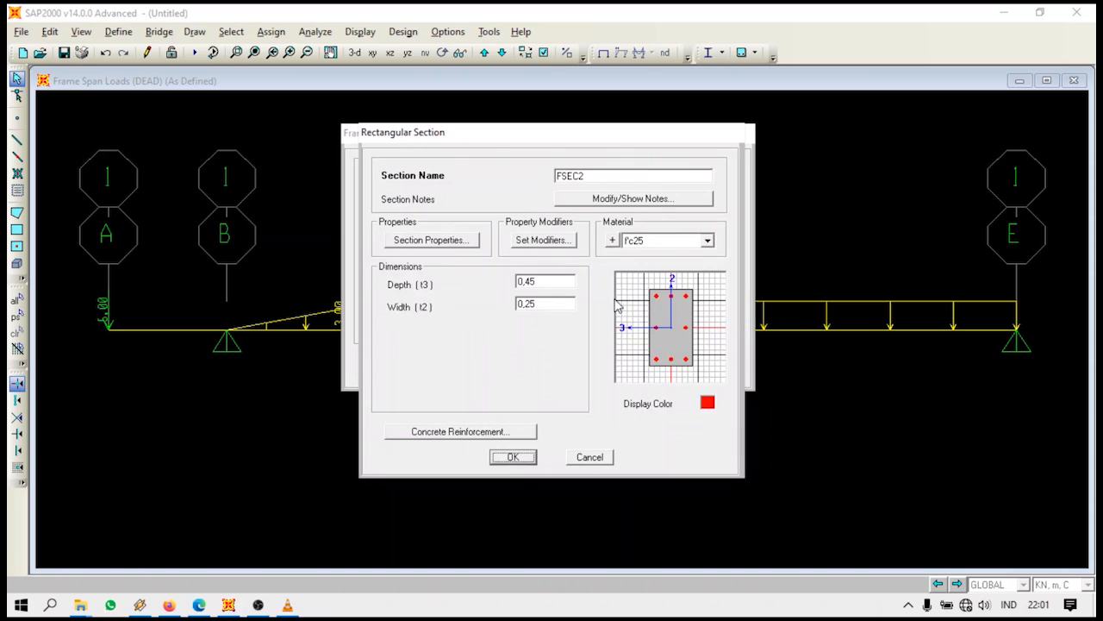
click(643, 175)
click(544, 280)
click(543, 280)
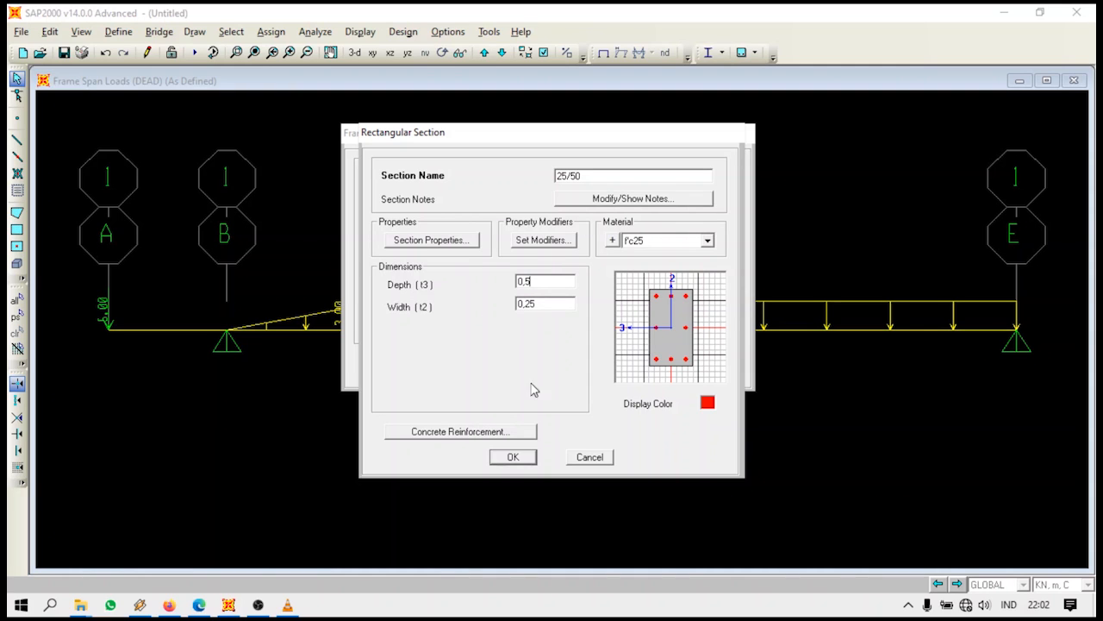
click(522, 458)
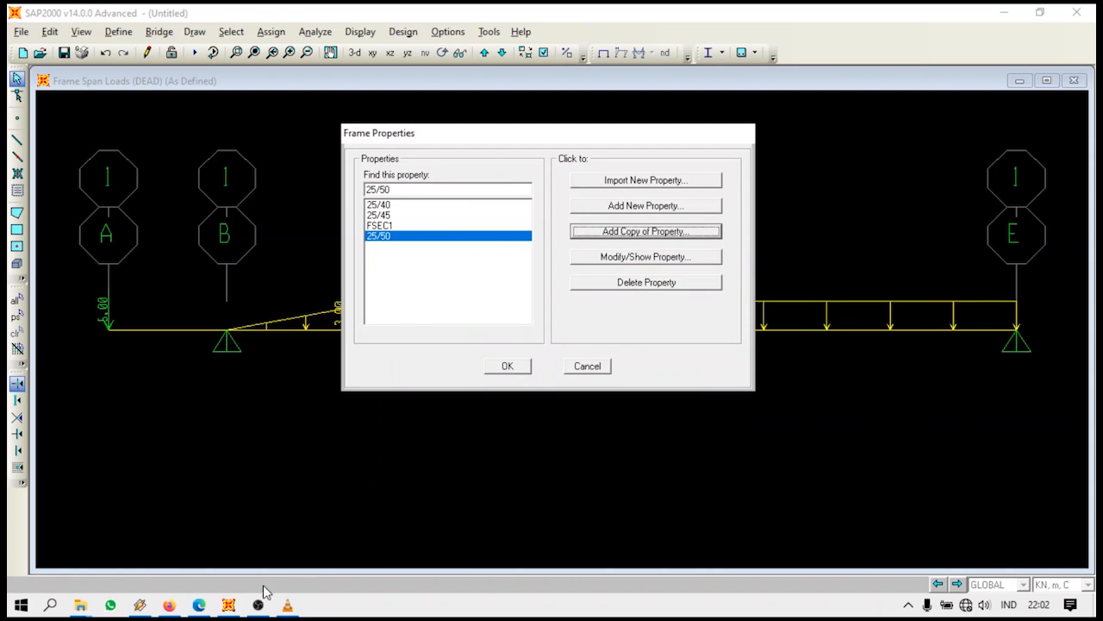
Compare the defined sections with the beam diagram in the assignment PDF and accept the frame properties in SAP2000
click(207, 608)
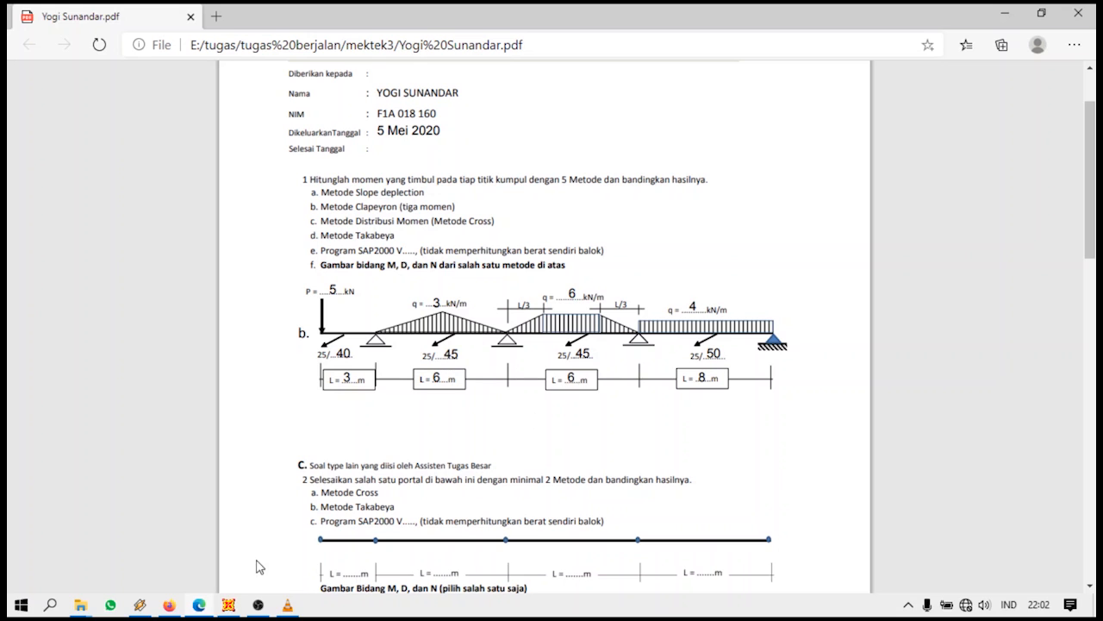
click(229, 606)
click(510, 367)
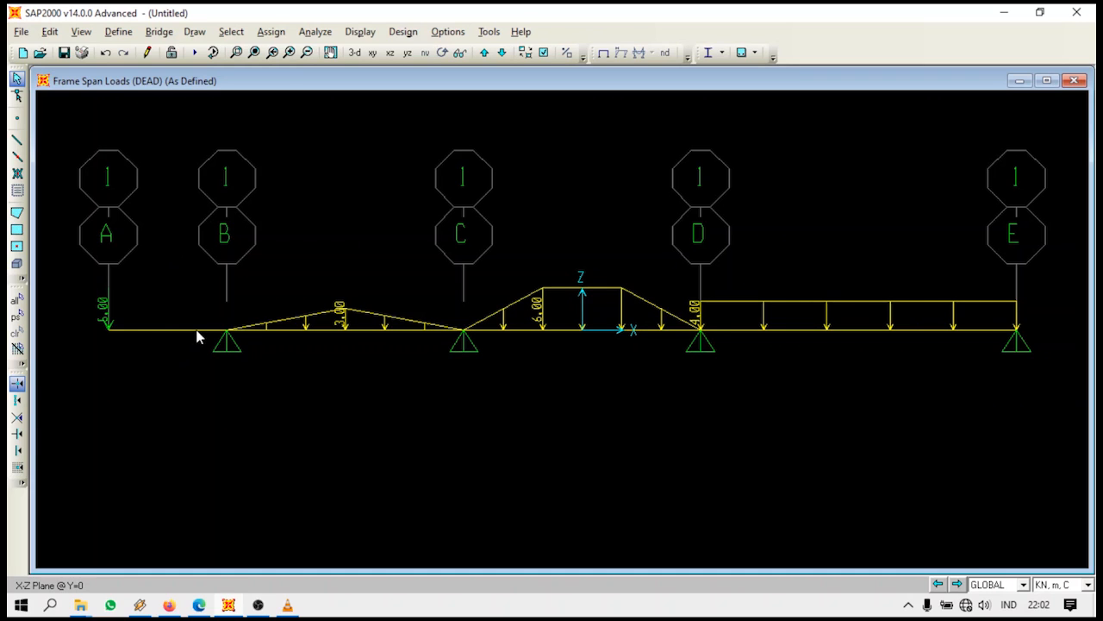
Assign the 25/40 frame section to the overhanging span between grid lines A and B
drag(187, 343, 159, 300)
click(119, 31)
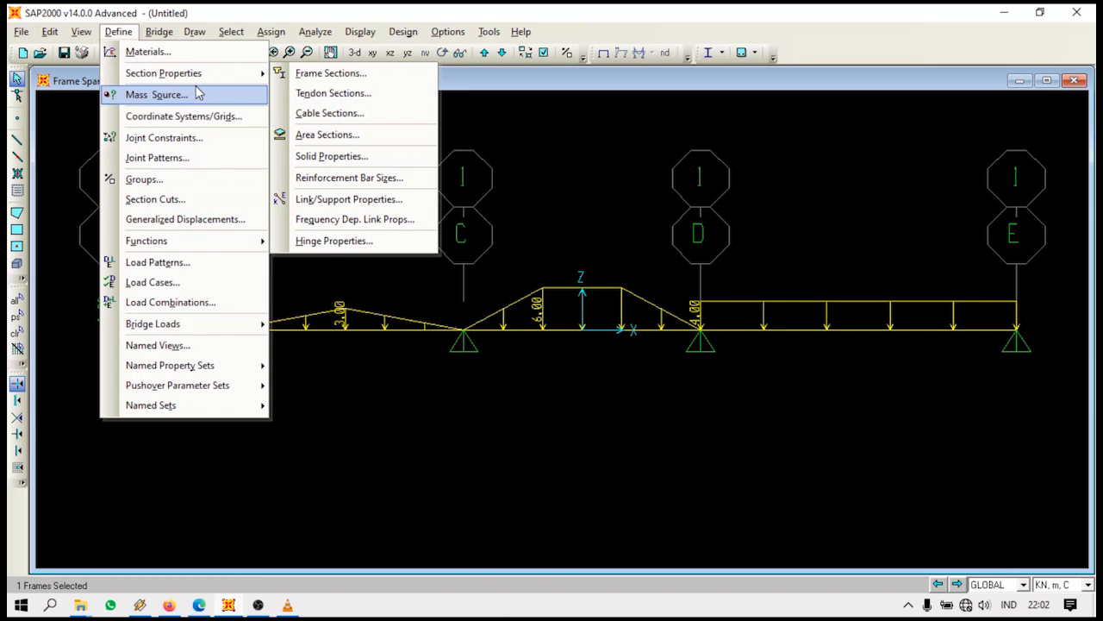
click(271, 32)
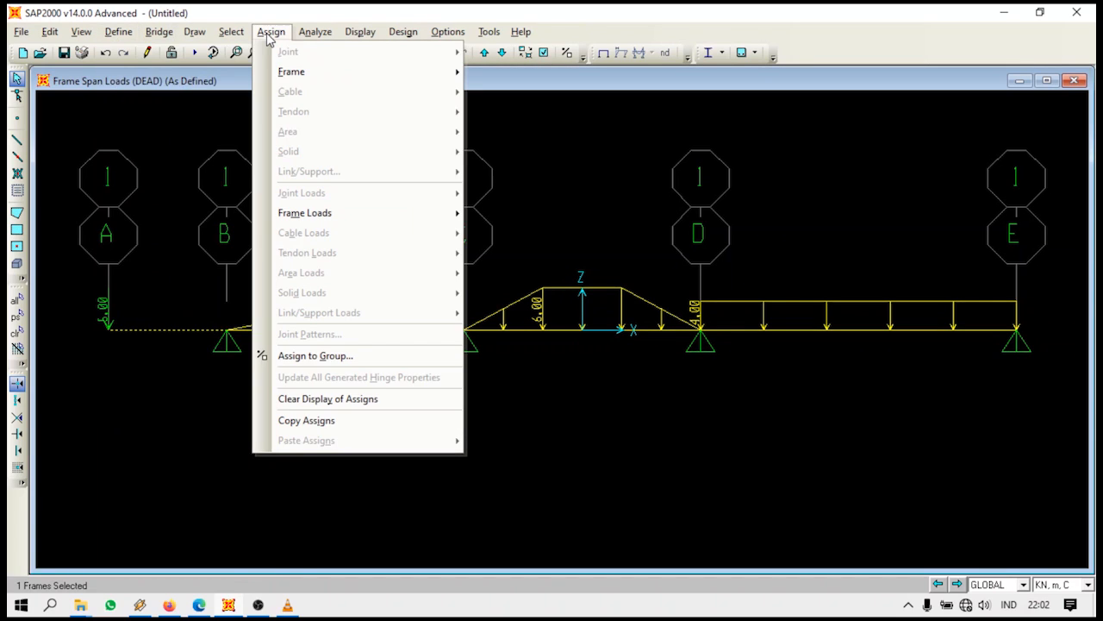
mouse_move(292, 75)
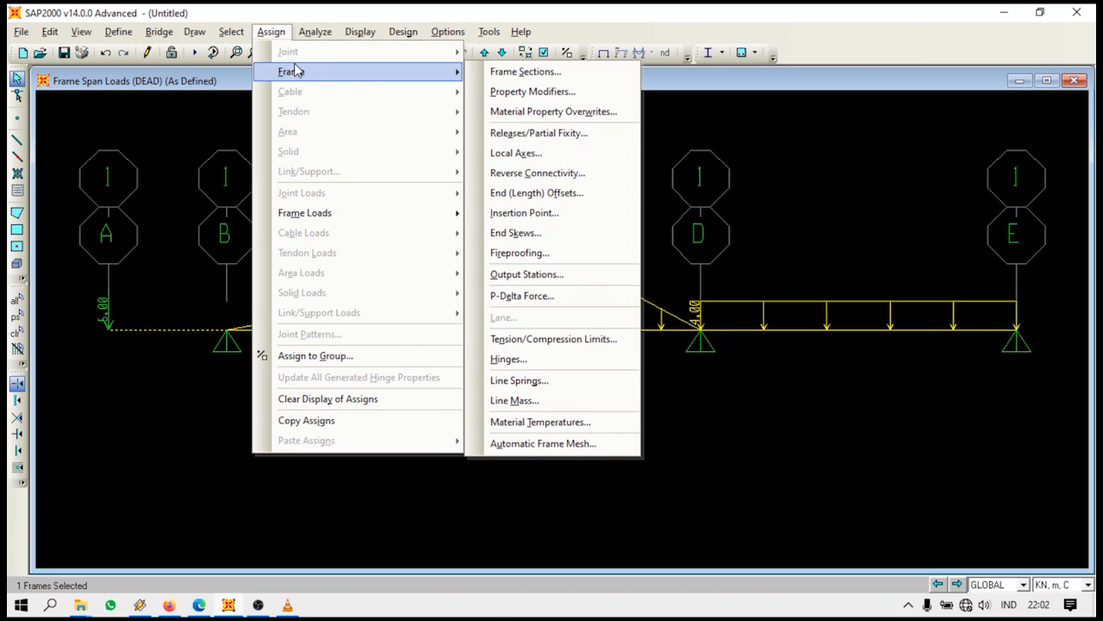
click(512, 73)
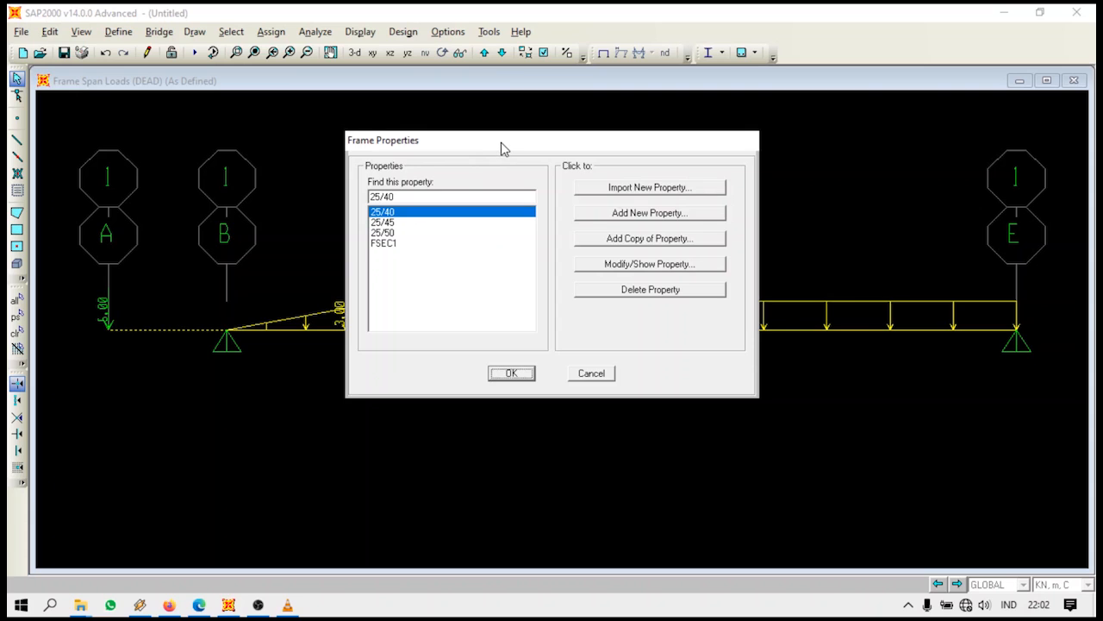
drag(503, 148, 492, 127)
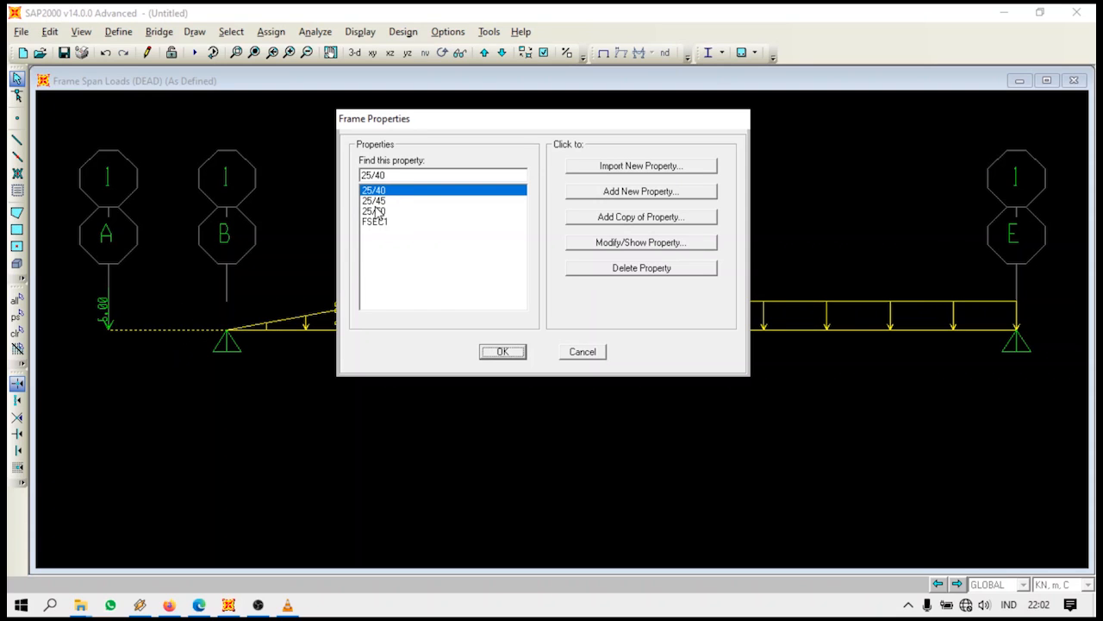
click(503, 352)
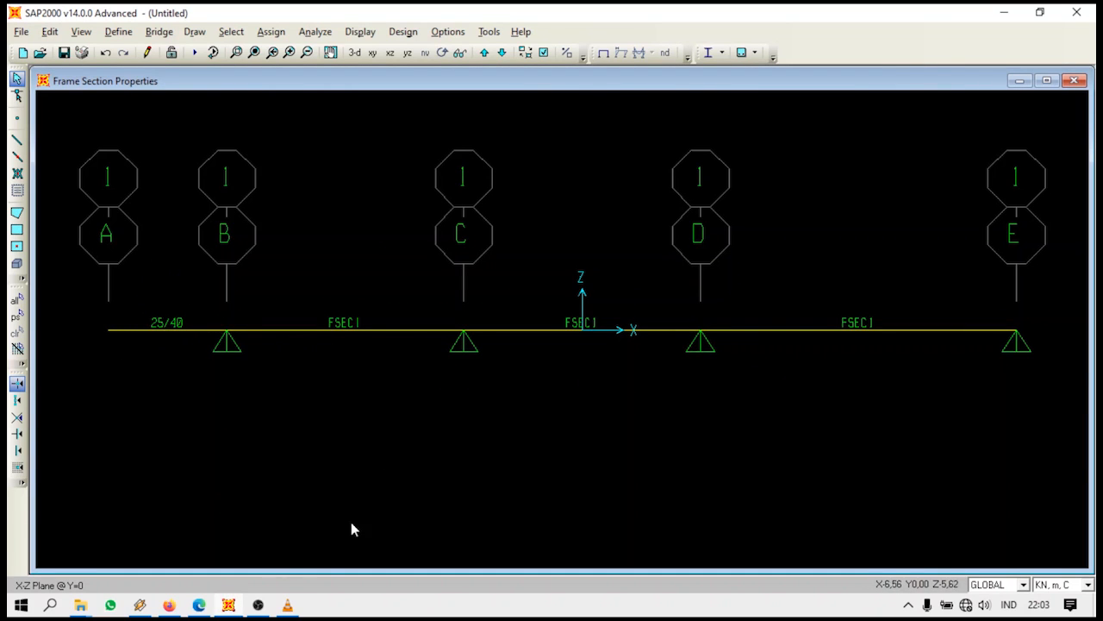
Check the section sizes in the assignment PDF, and assign the 25/45 frame section in SAP2000 to spans B–C and C–D
click(199, 606)
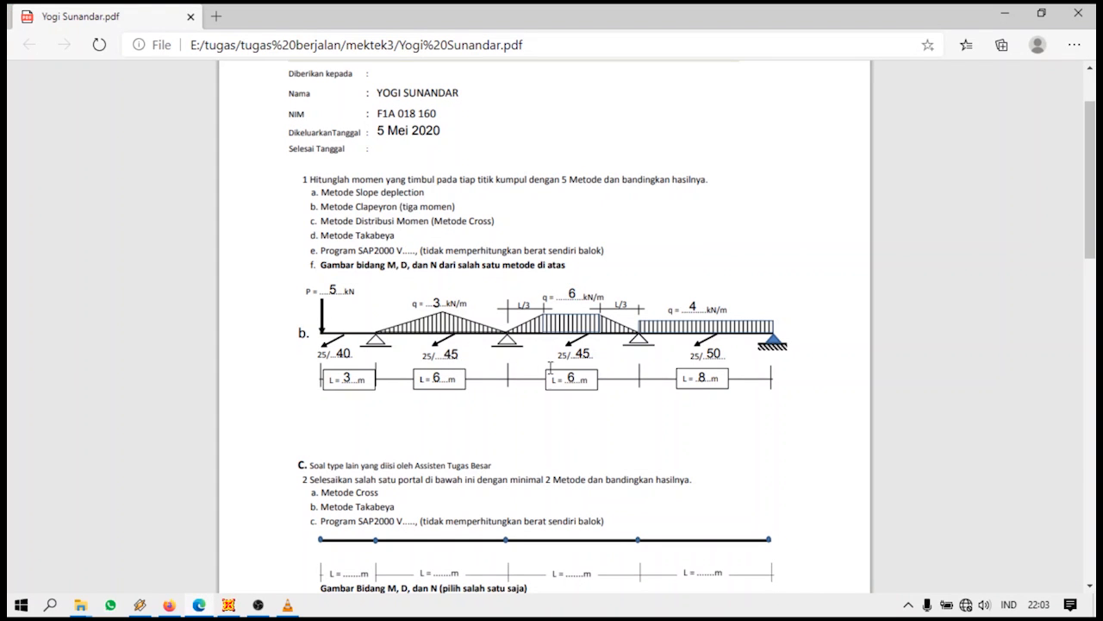
click(230, 606)
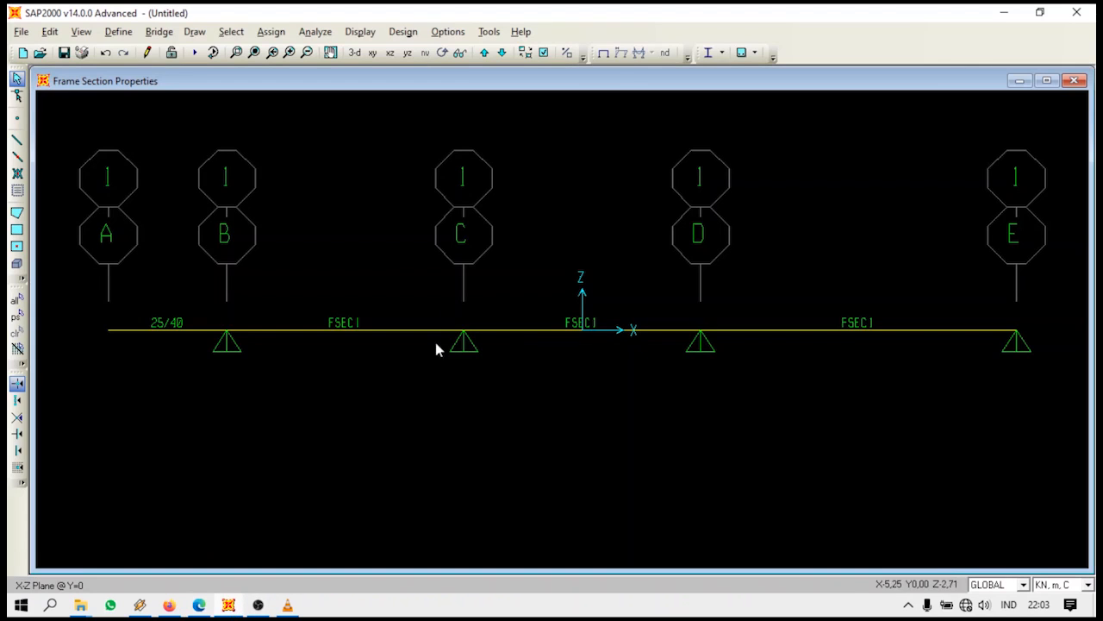
click(543, 329)
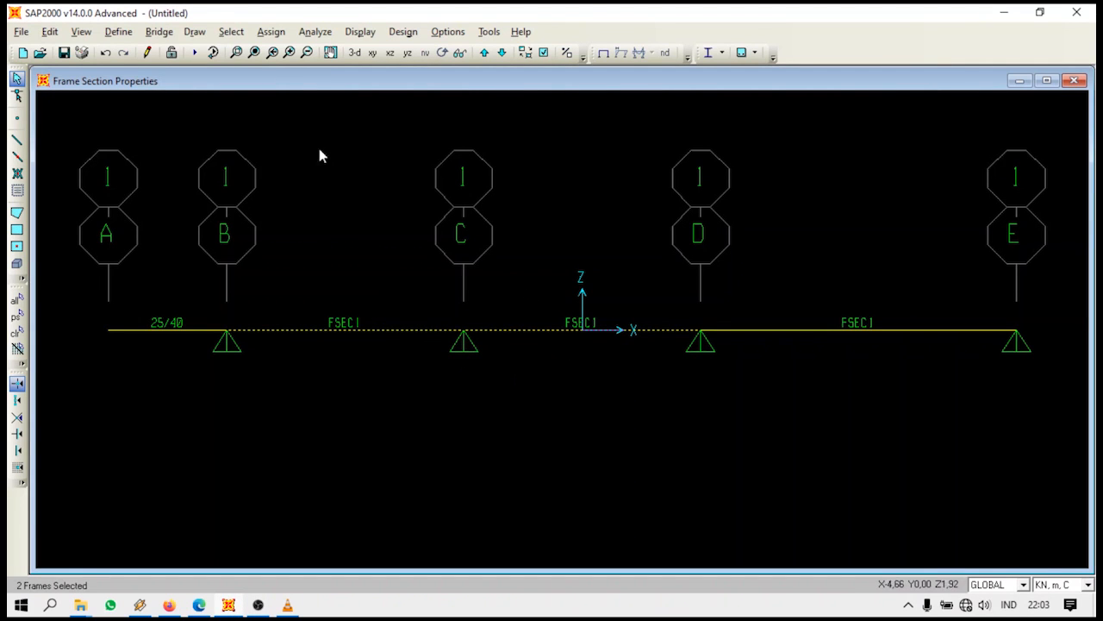
click(275, 31)
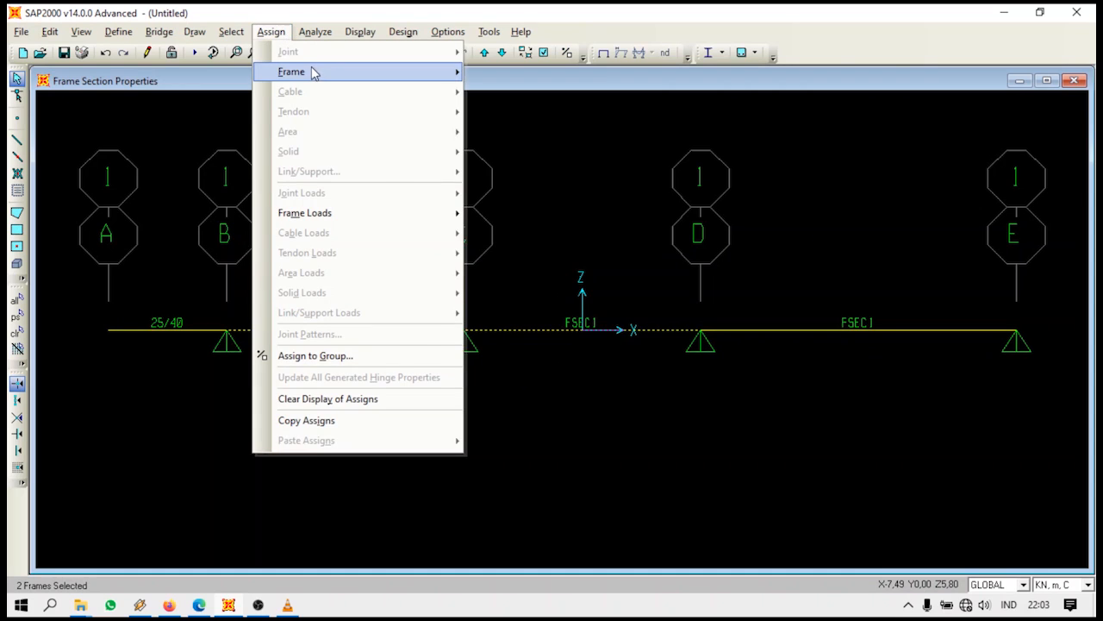
mouse_move(313, 73)
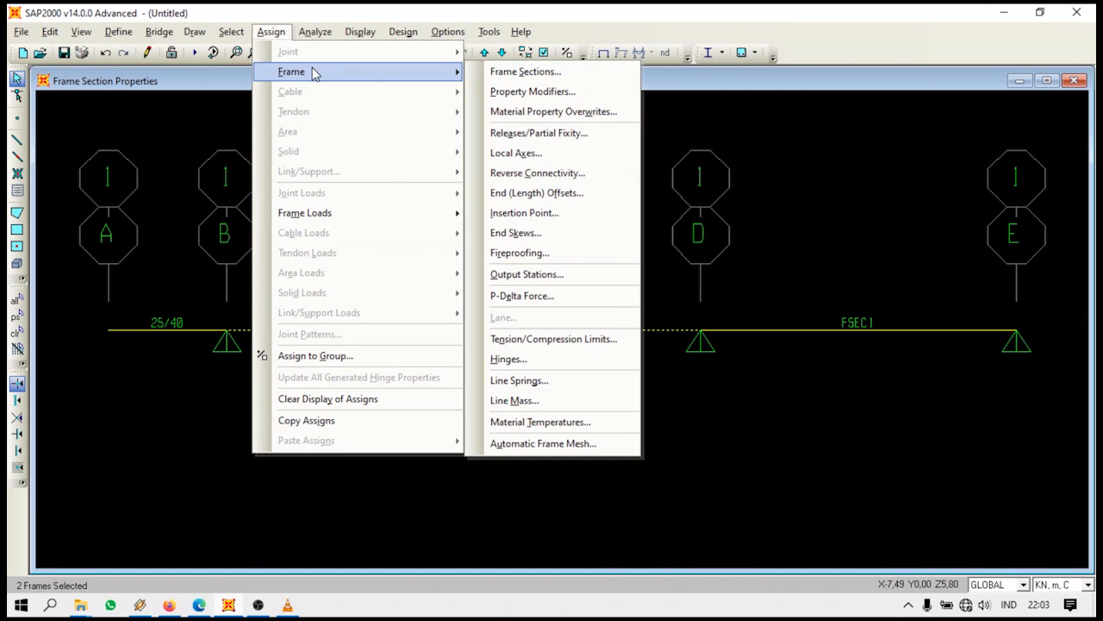
click(524, 71)
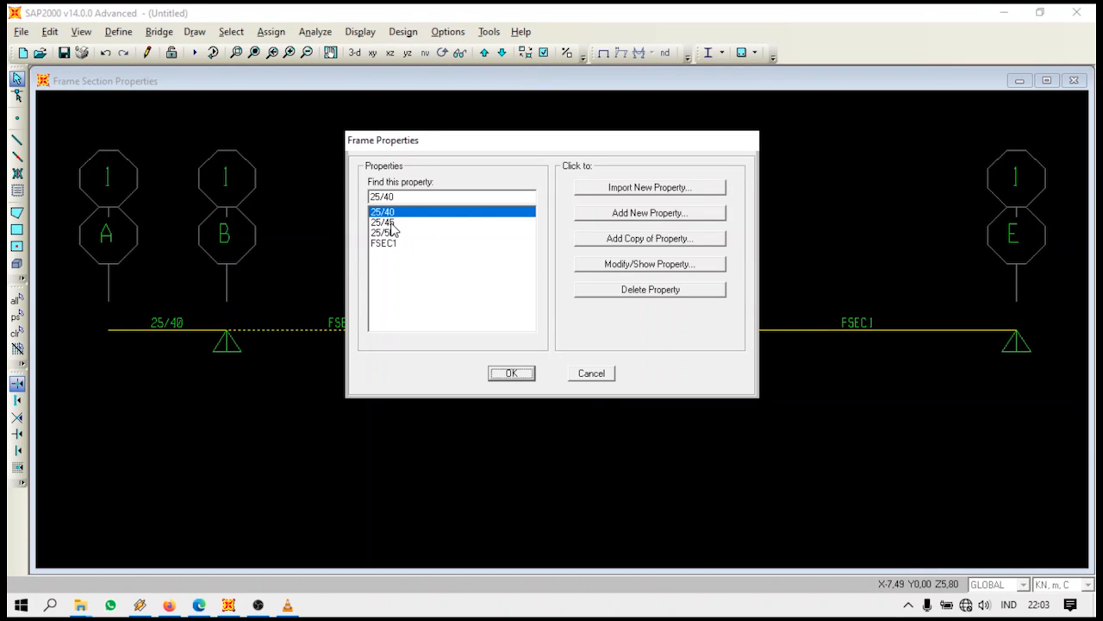
click(392, 224)
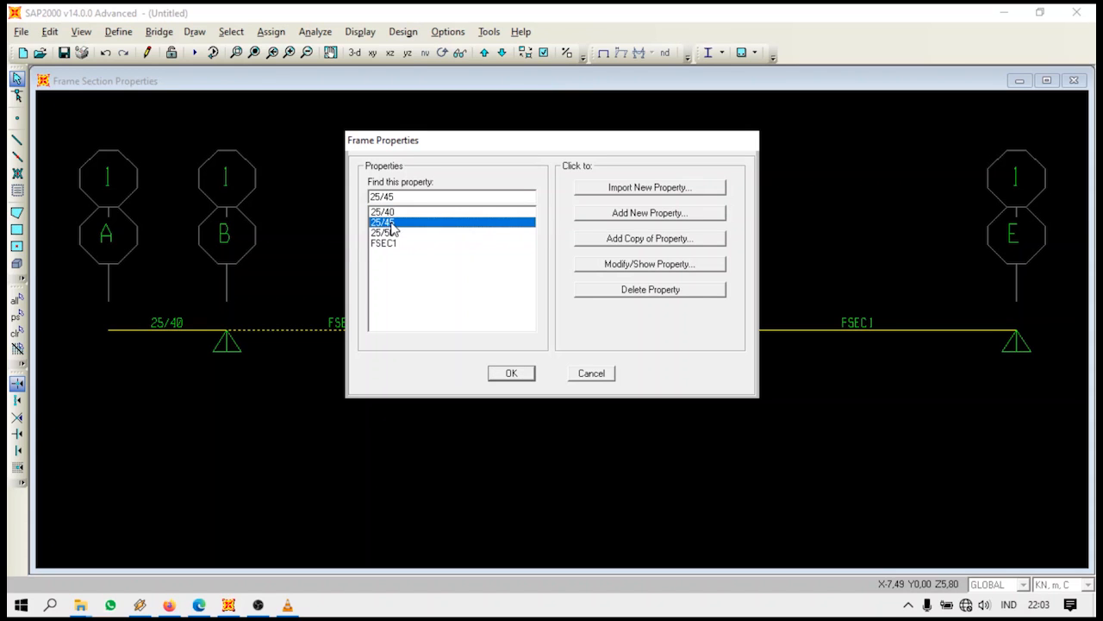
click(510, 374)
Assign the 25/50 frame section to the span between grid lines D and E
click(824, 329)
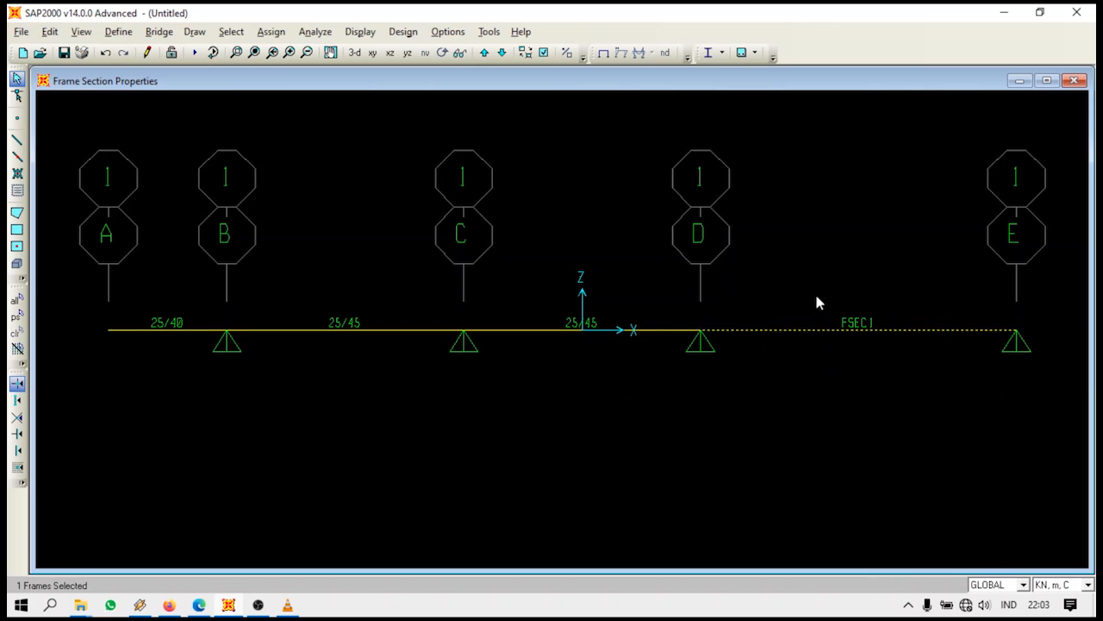
click(271, 32)
mouse_move(303, 78)
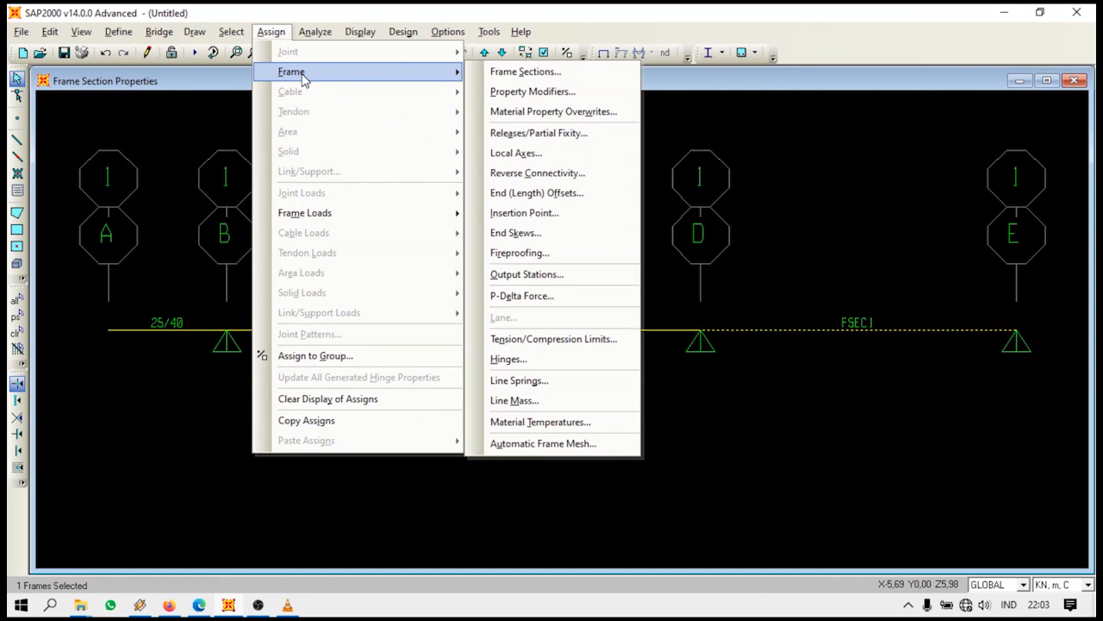
click(538, 74)
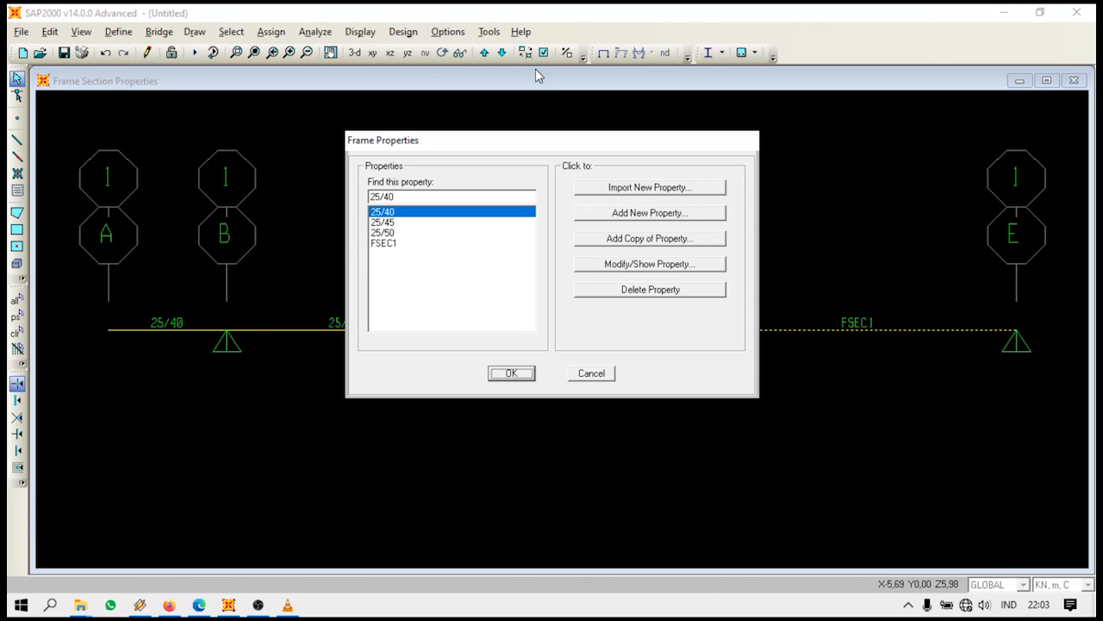
click(385, 234)
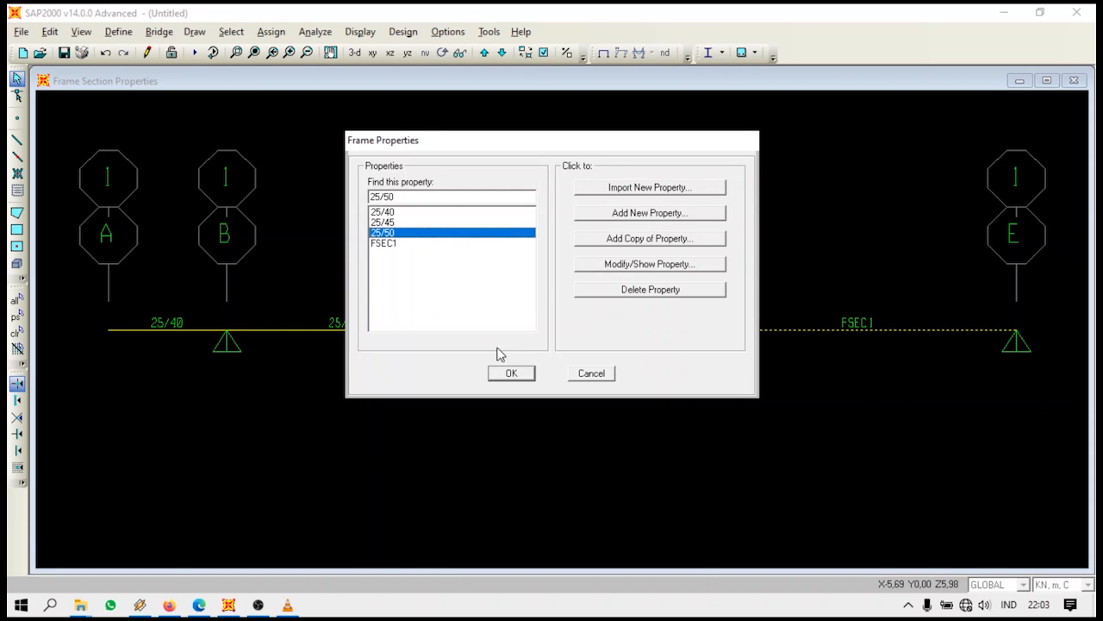
click(509, 373)
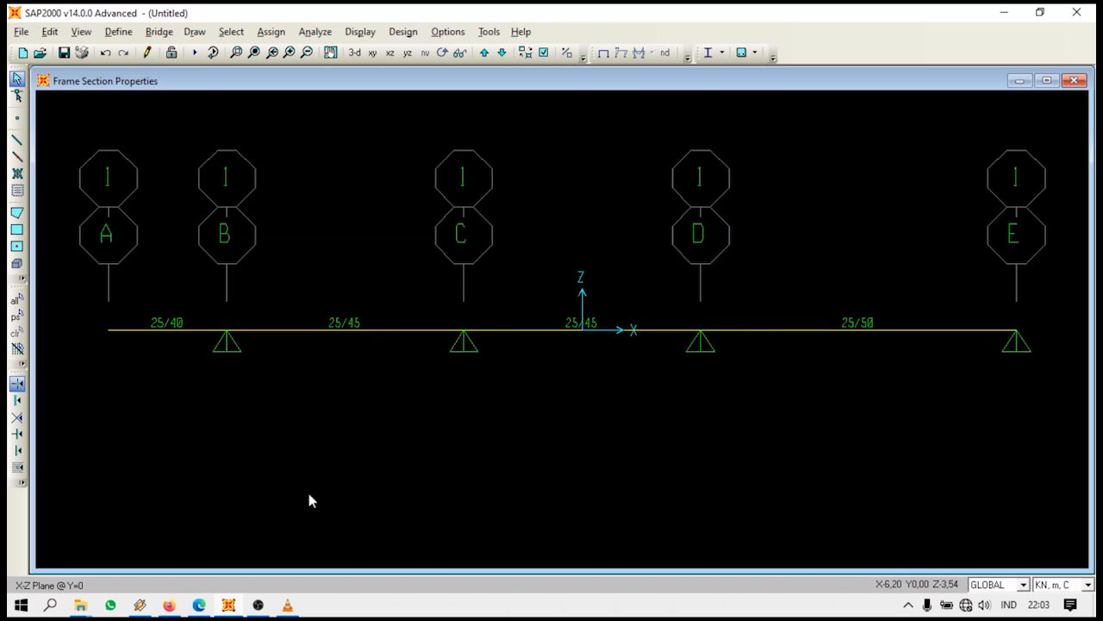
Check the self-weight note in the assignment PDF, and set the DEAD load pattern's self-weight multiplier to 0 in SAP2000
click(200, 604)
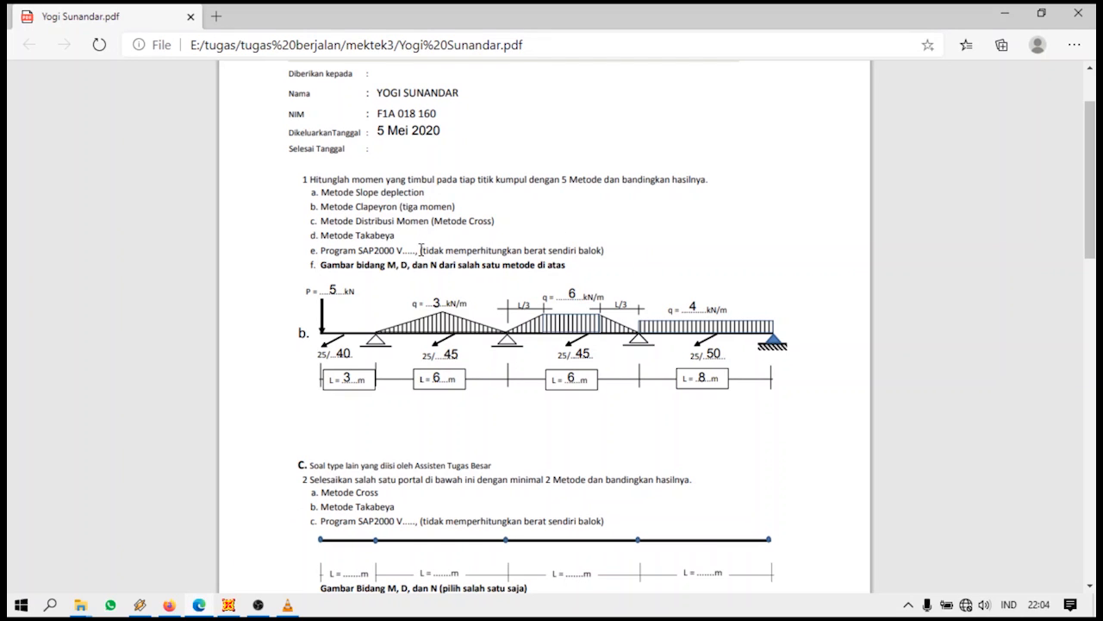
drag(423, 250, 593, 255)
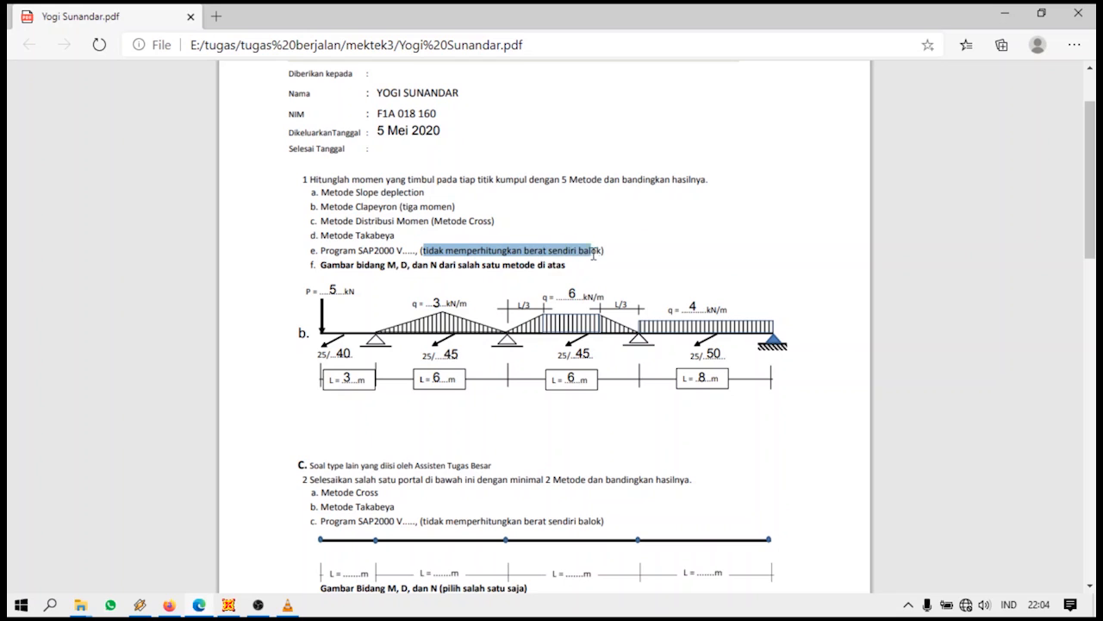
click(502, 226)
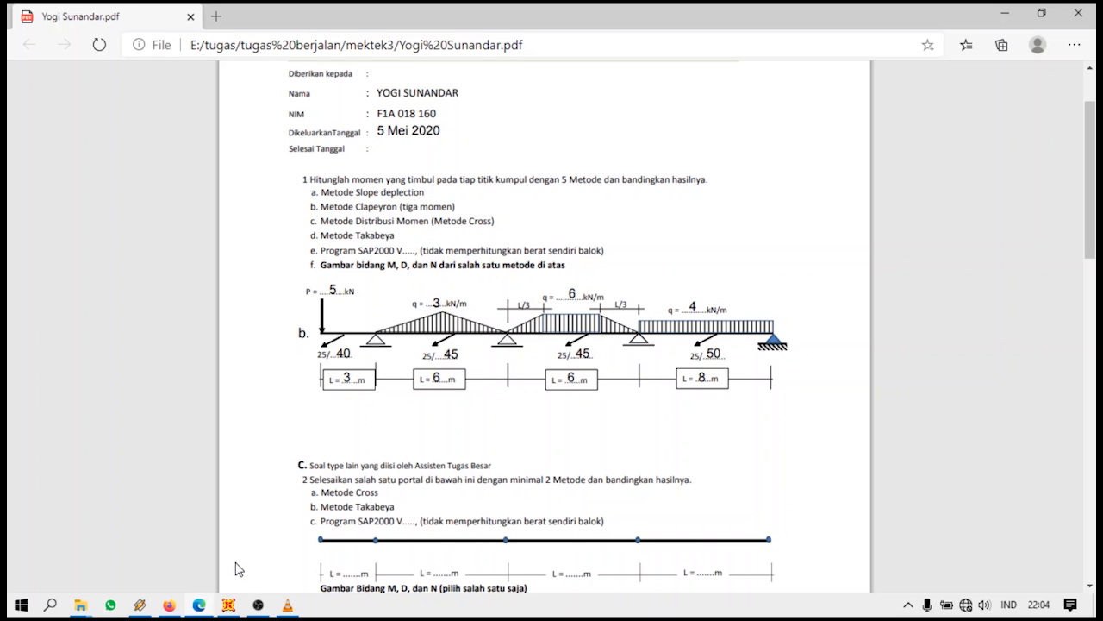
click(235, 610)
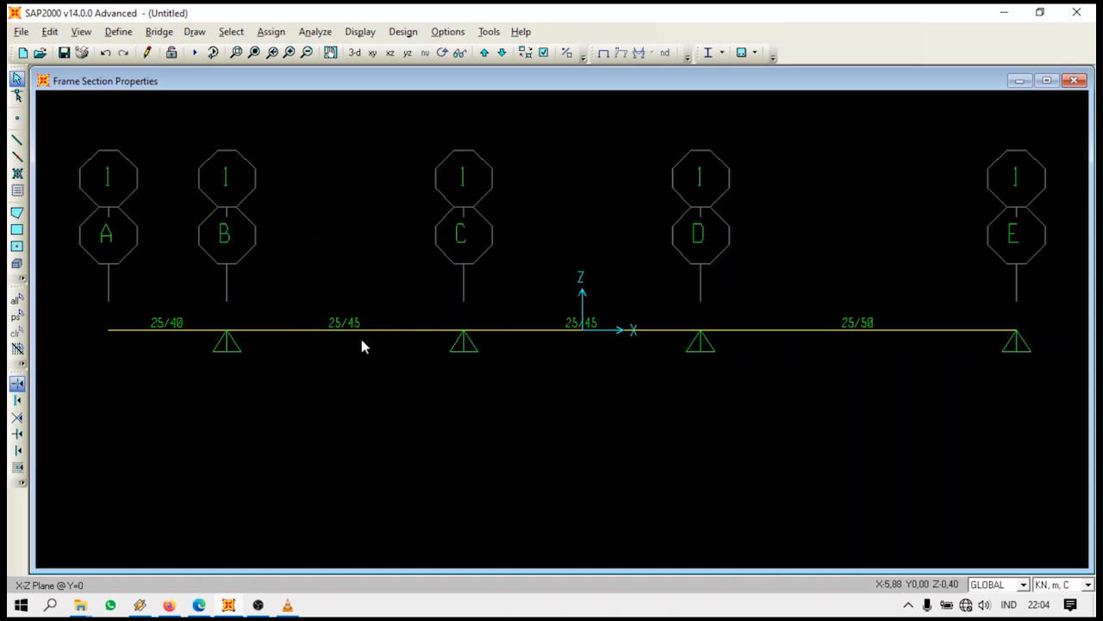
click(121, 34)
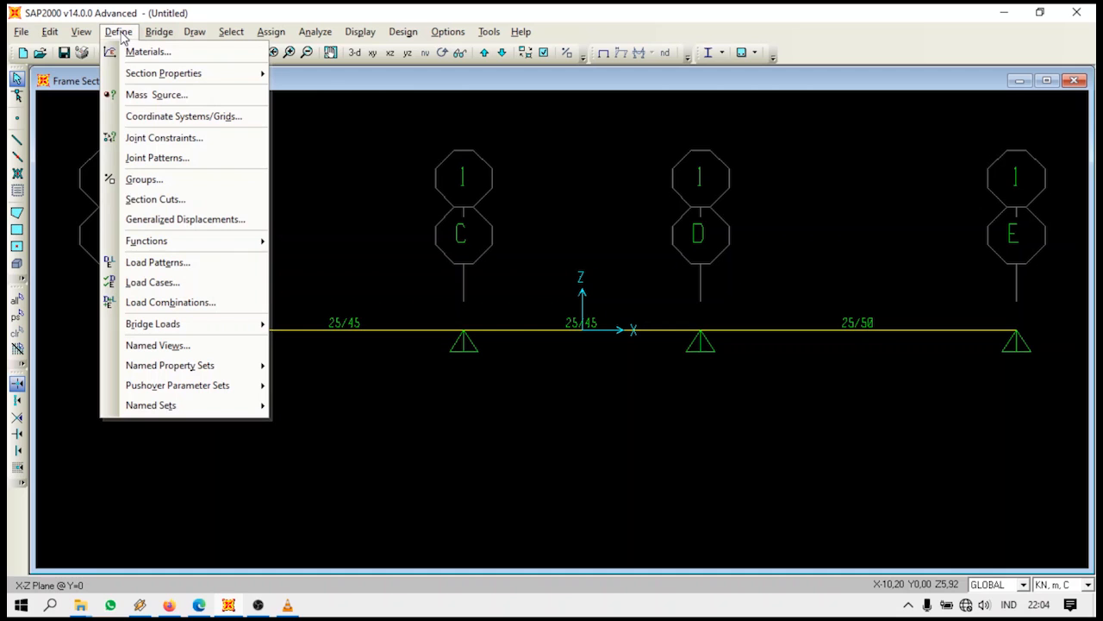
click(169, 271)
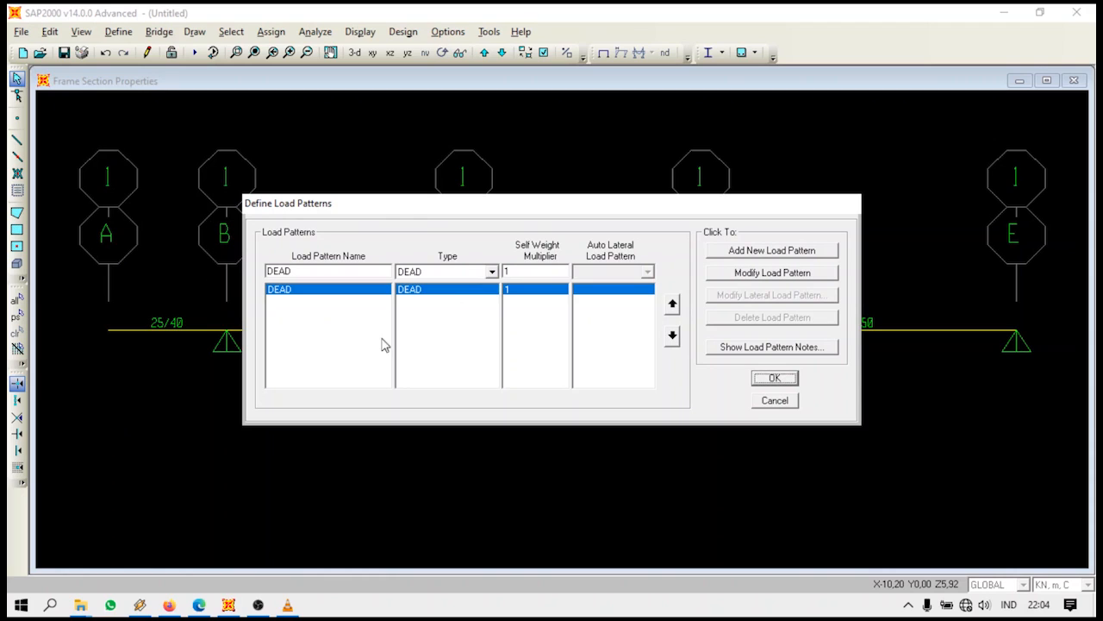
double_click(518, 272)
click(750, 275)
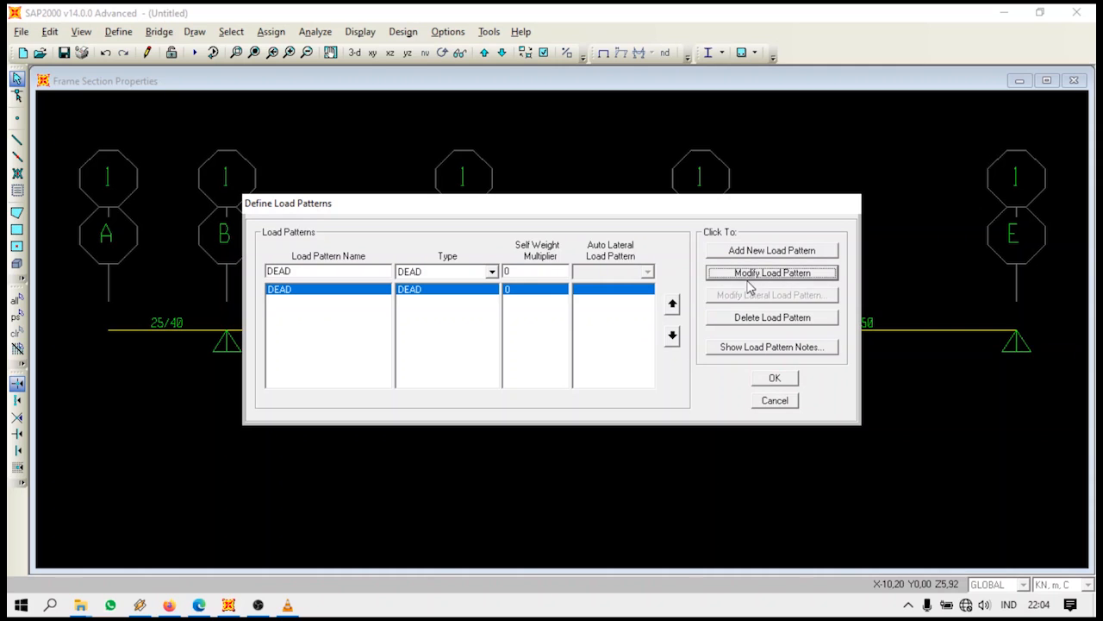
click(775, 378)
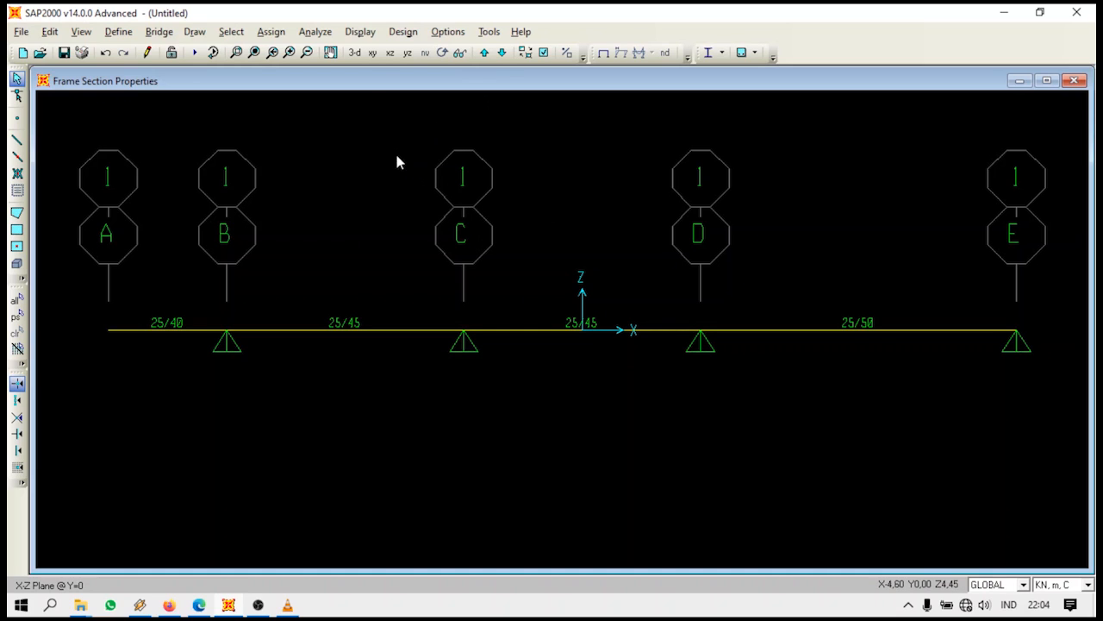
Set the MODAL load case to Do Not Run, leaving DEAD as the only case to analyze
click(332, 39)
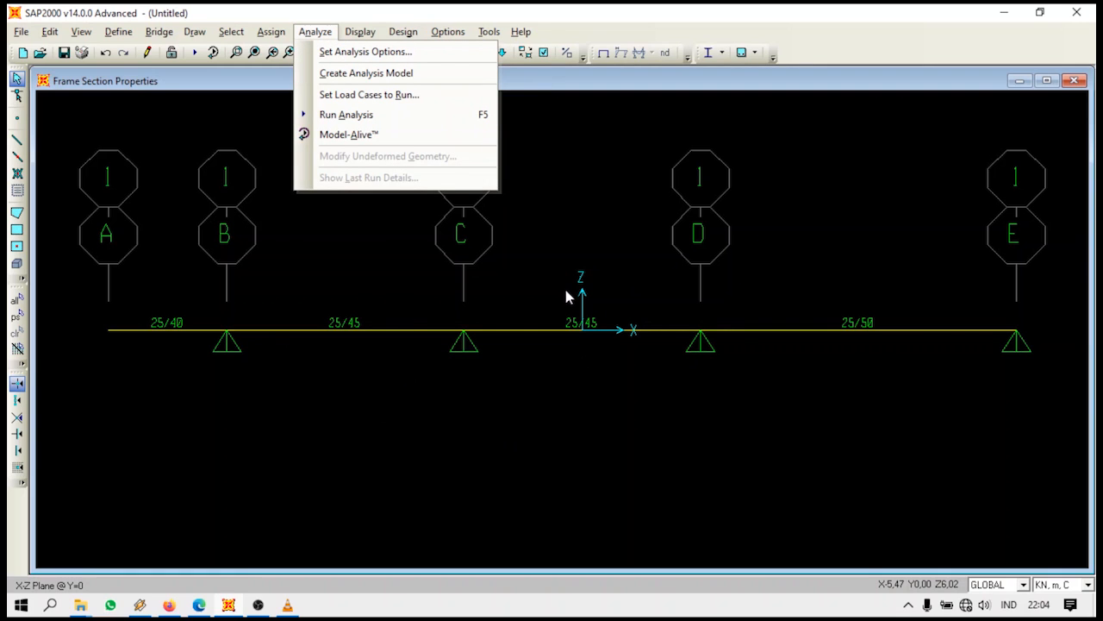
click(429, 128)
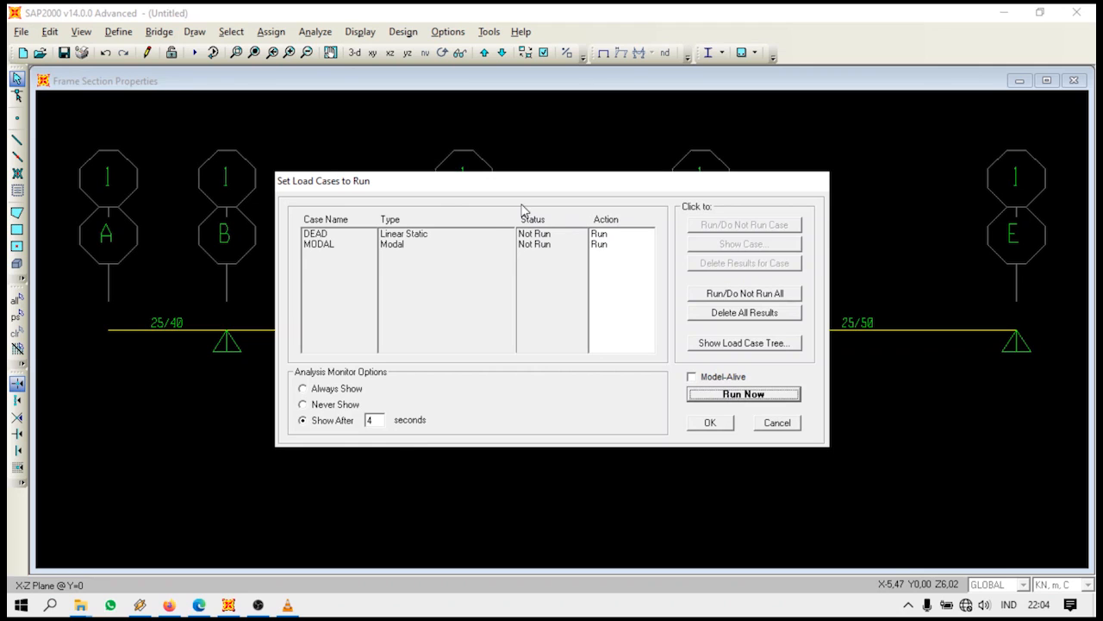
drag(528, 185, 529, 161)
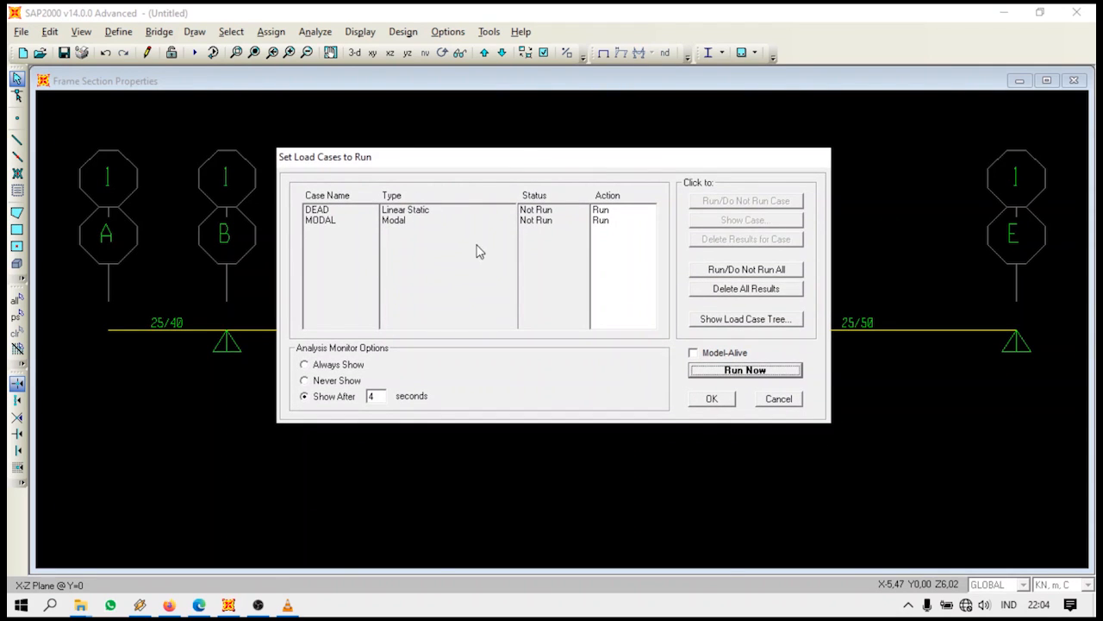
click(332, 212)
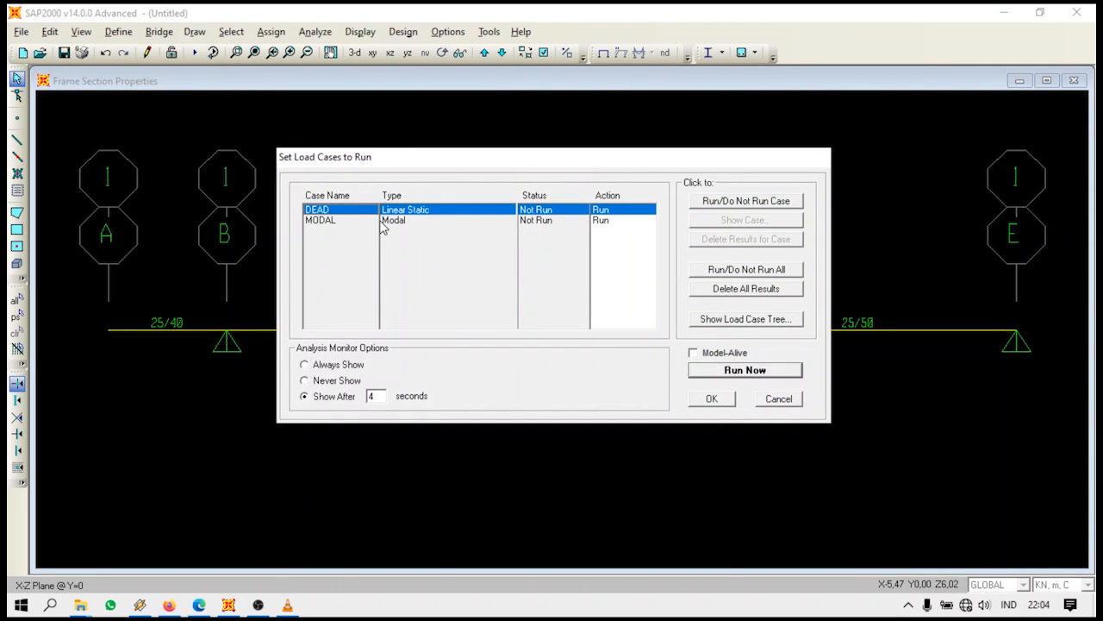
click(327, 222)
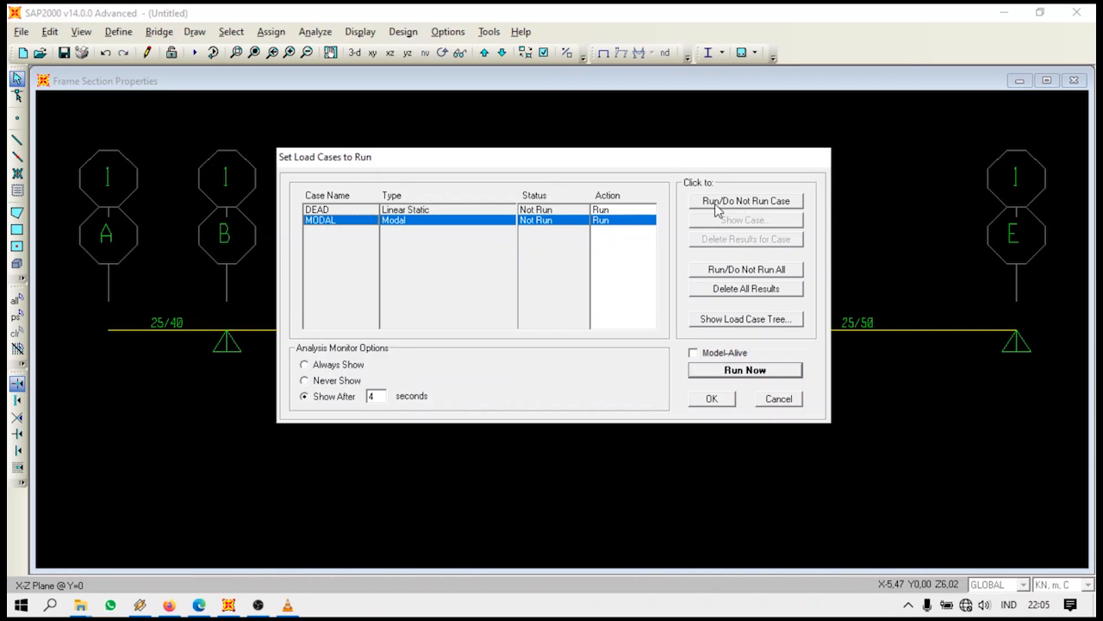
click(747, 203)
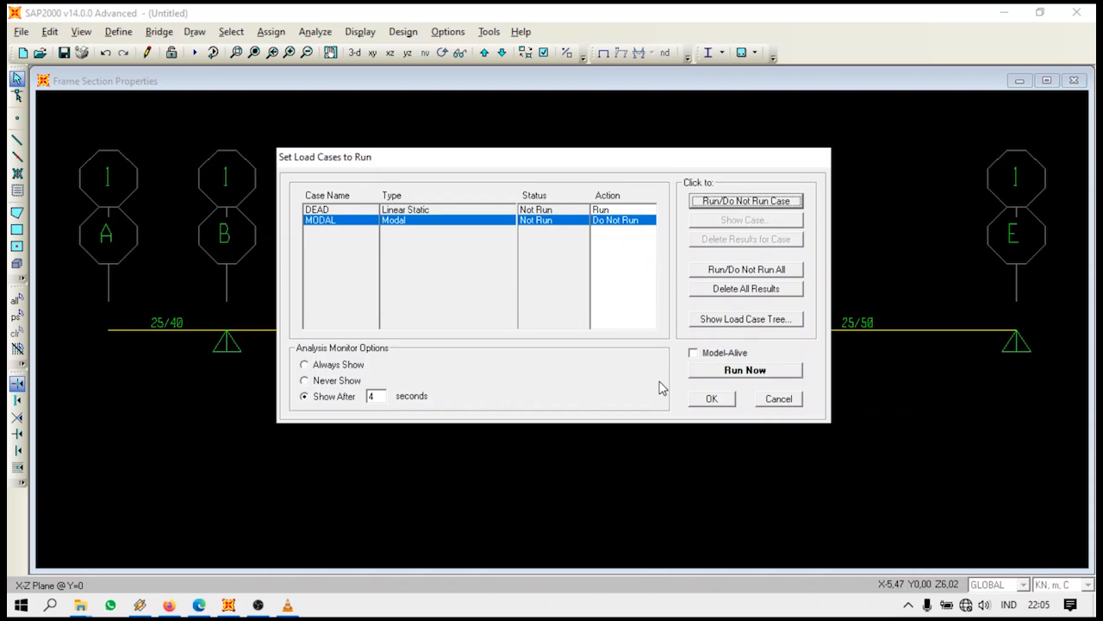
Run the analysis, saving the model file as "tutorial gerber" on the KAMAR (E:) drive
click(730, 372)
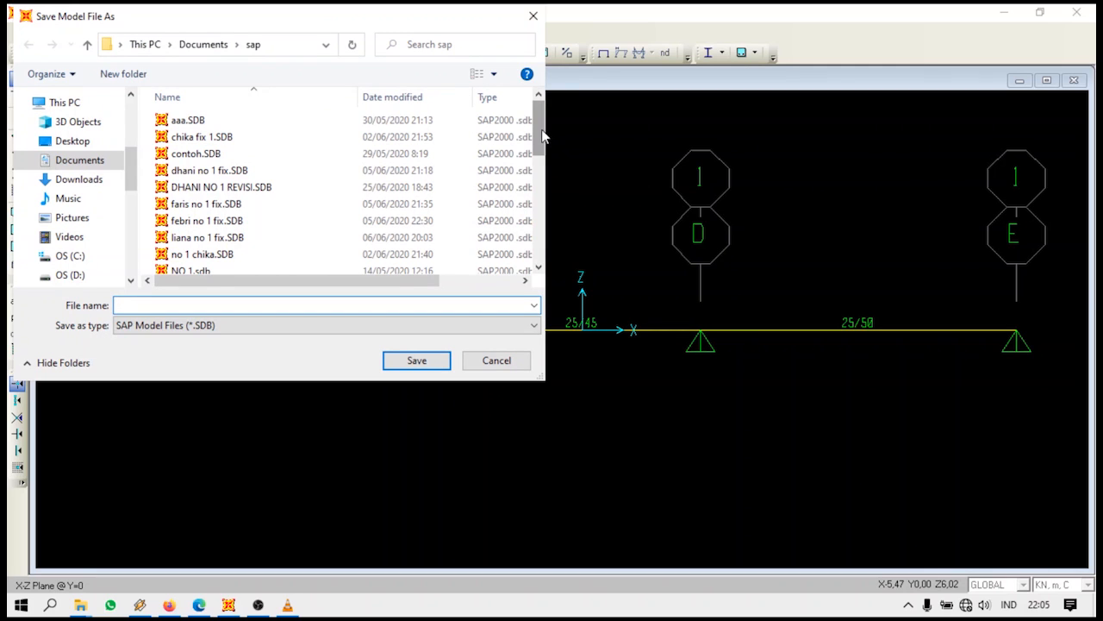
drag(132, 179, 131, 215)
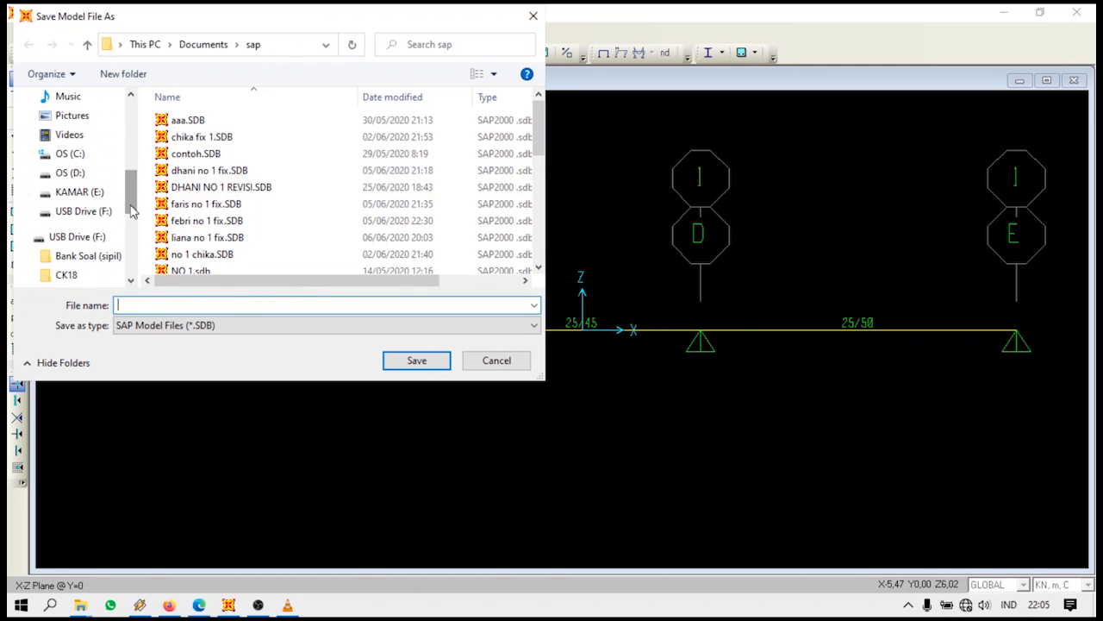
click(79, 191)
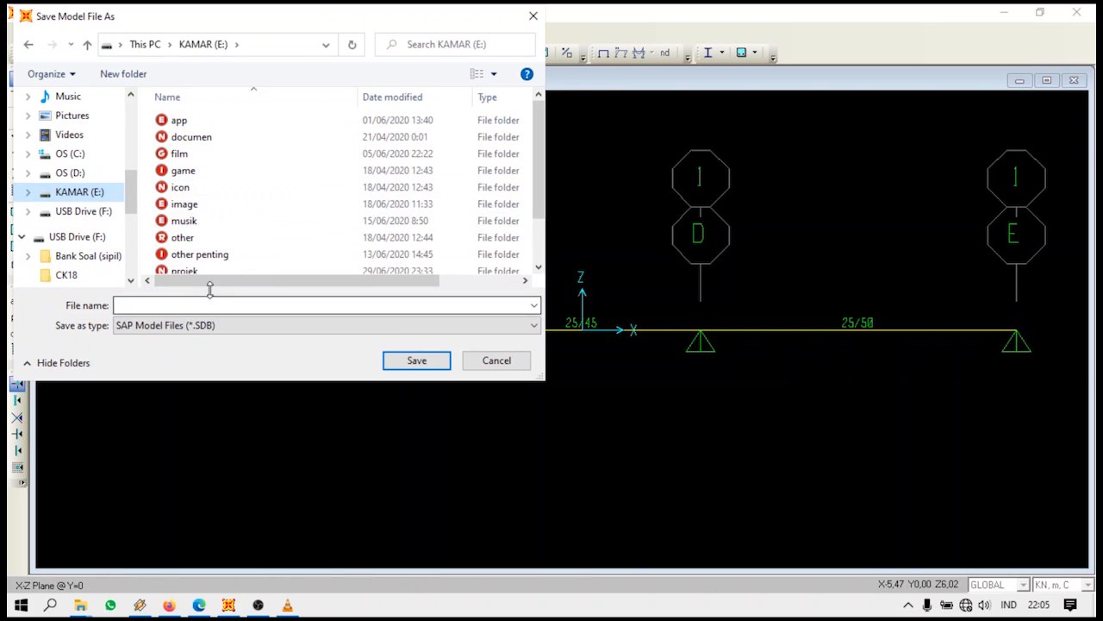
click(188, 306)
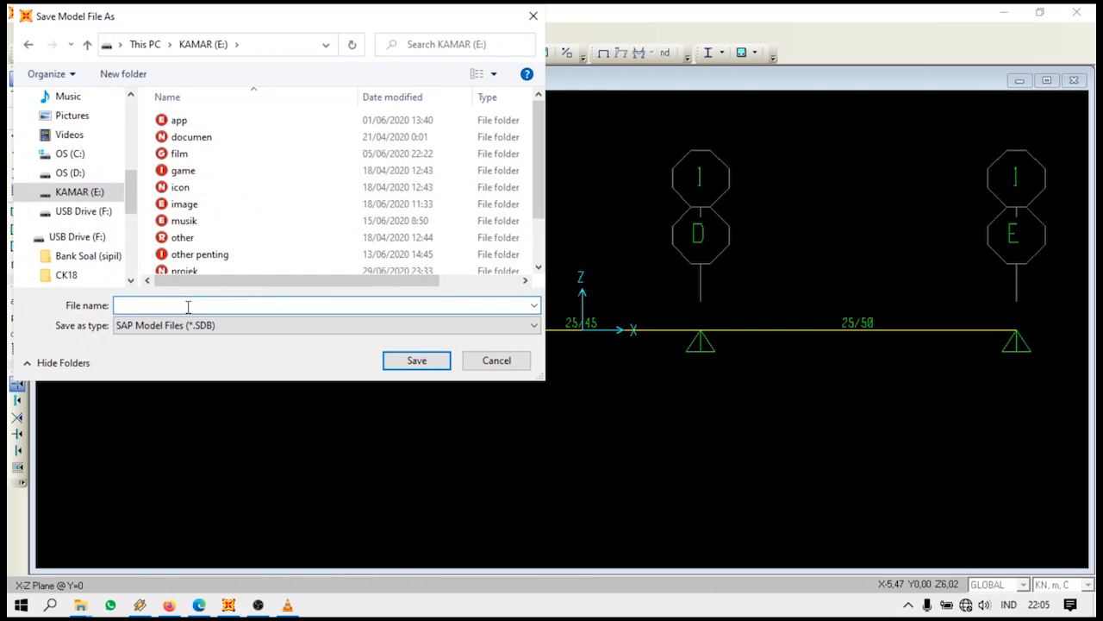
text(tu)
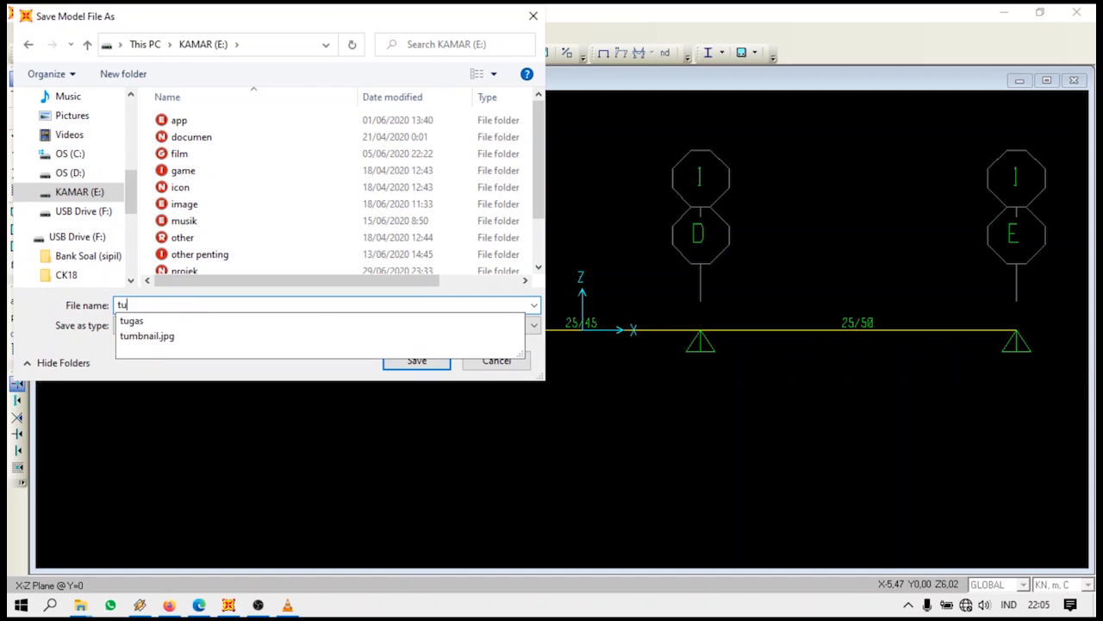
text(torial gerber)
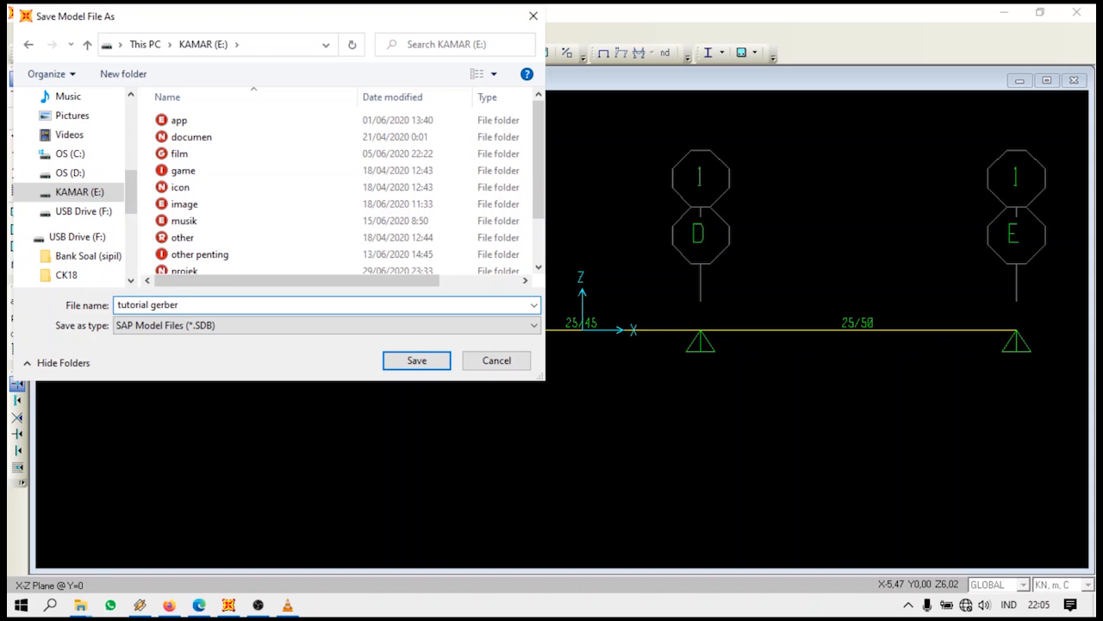
click(414, 362)
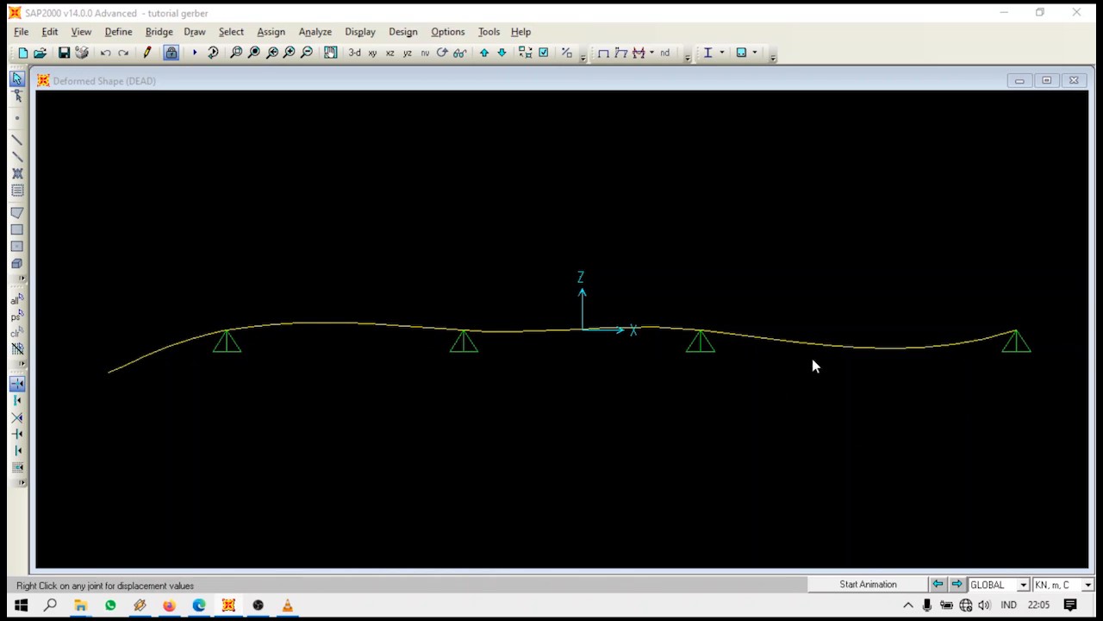
Play the animation of the beam's deformed shape for the DEAD case and stop it
click(868, 584)
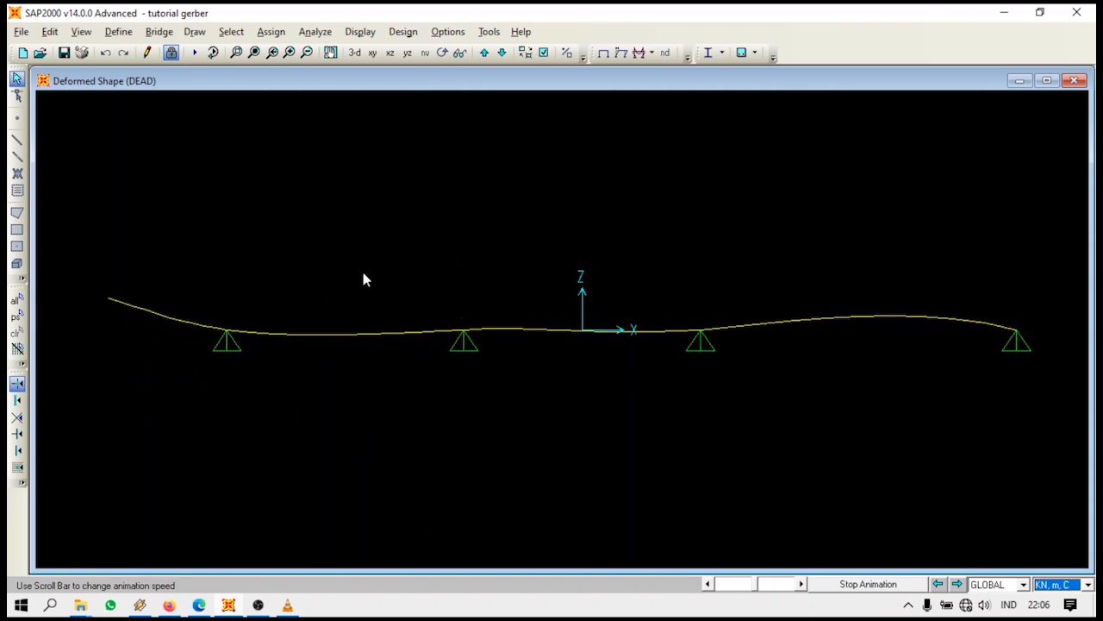
click(869, 585)
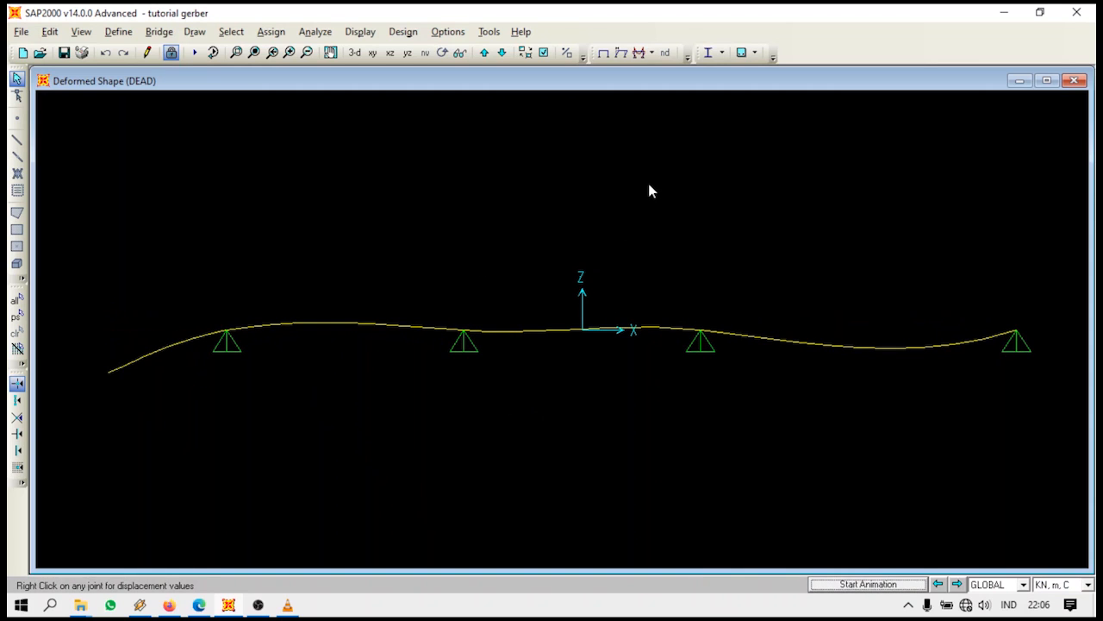
Display the frames' Moment 3-3 diagram for the DEAD case as a filled diagram with automatic scaling
click(652, 56)
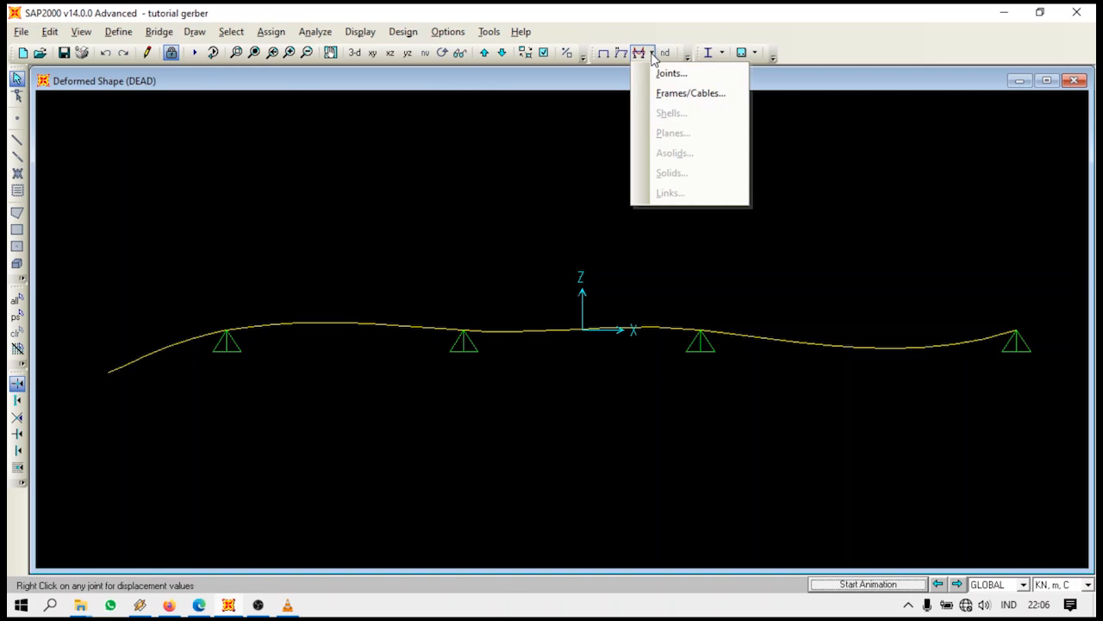
click(691, 93)
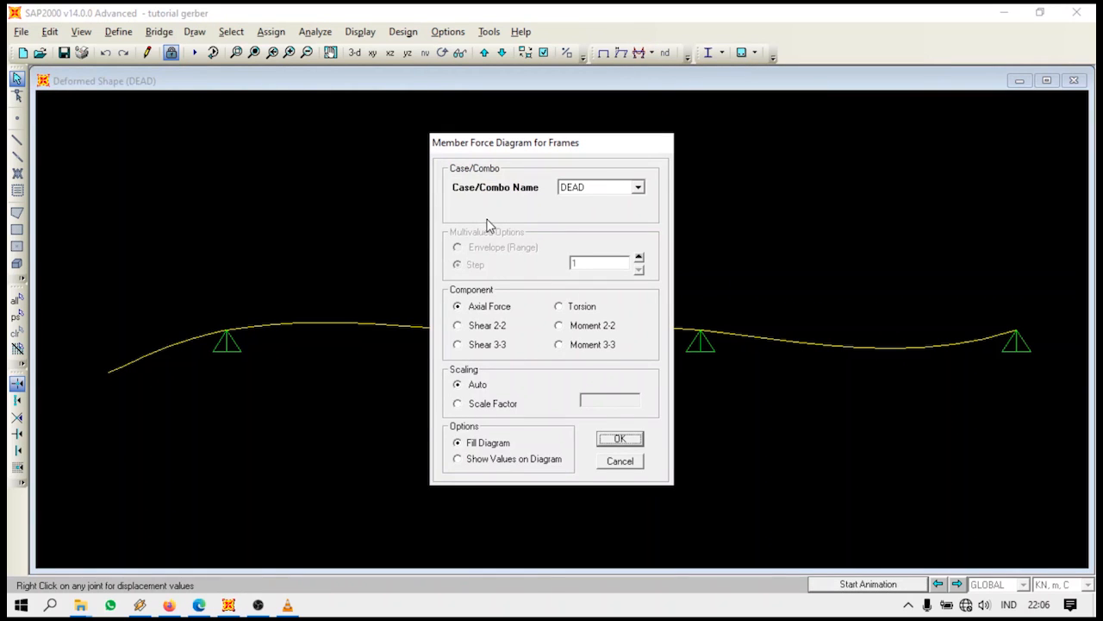
drag(542, 146, 569, 109)
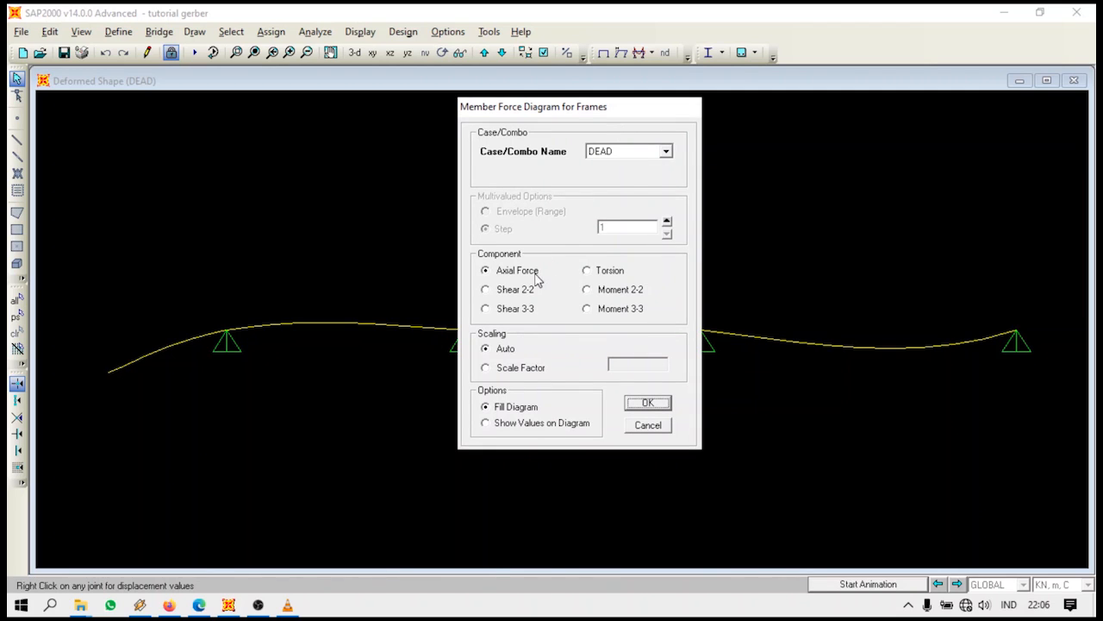
click(607, 312)
click(544, 297)
click(525, 273)
click(523, 424)
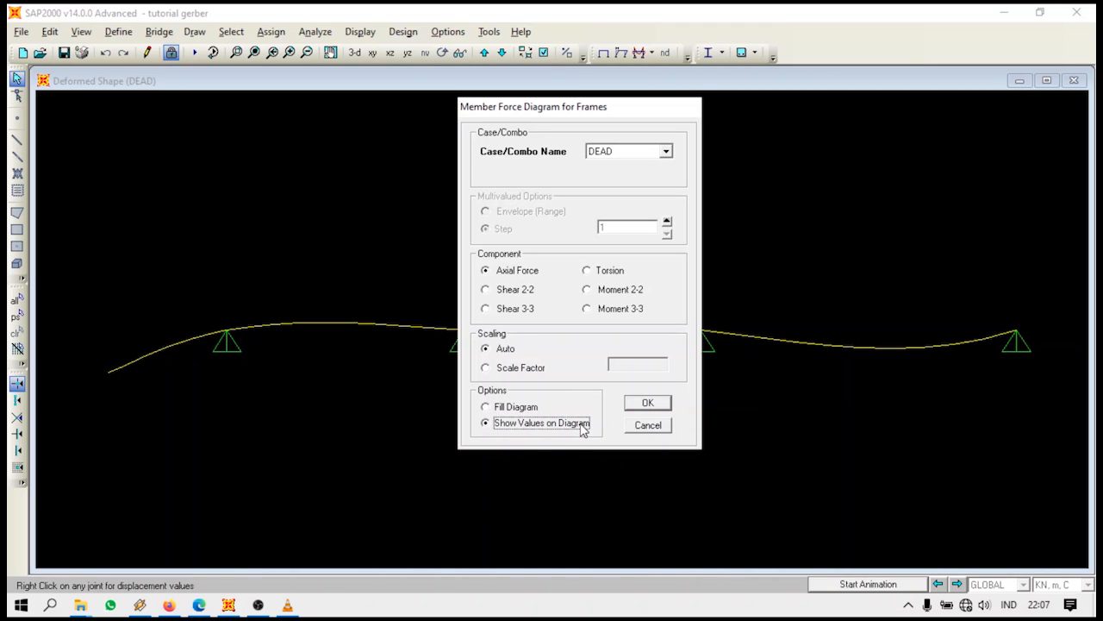
click(527, 413)
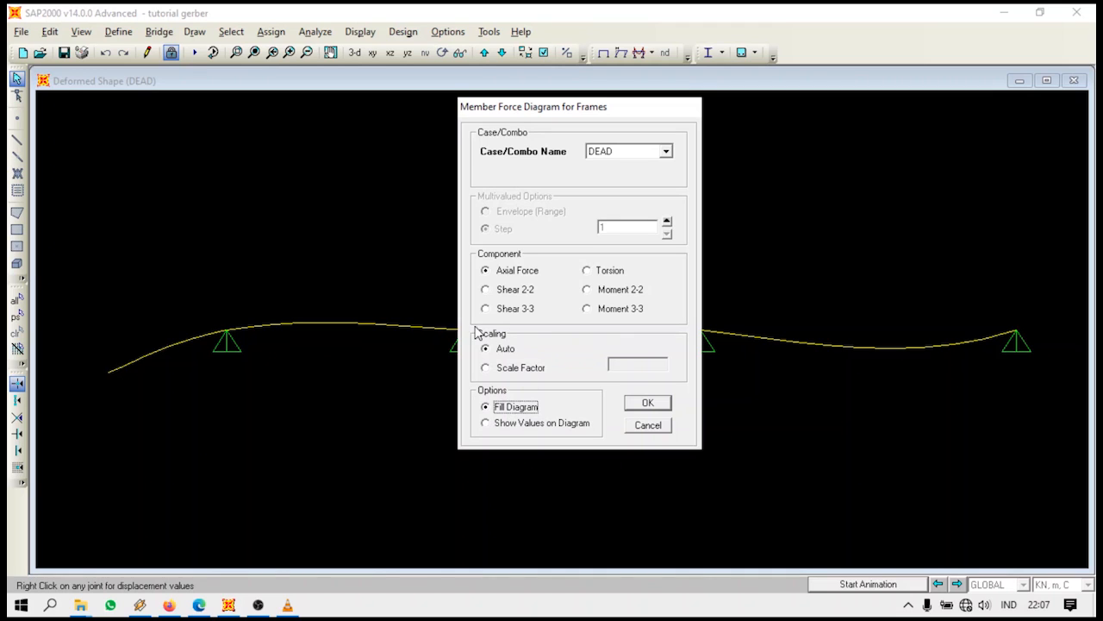
click(515, 372)
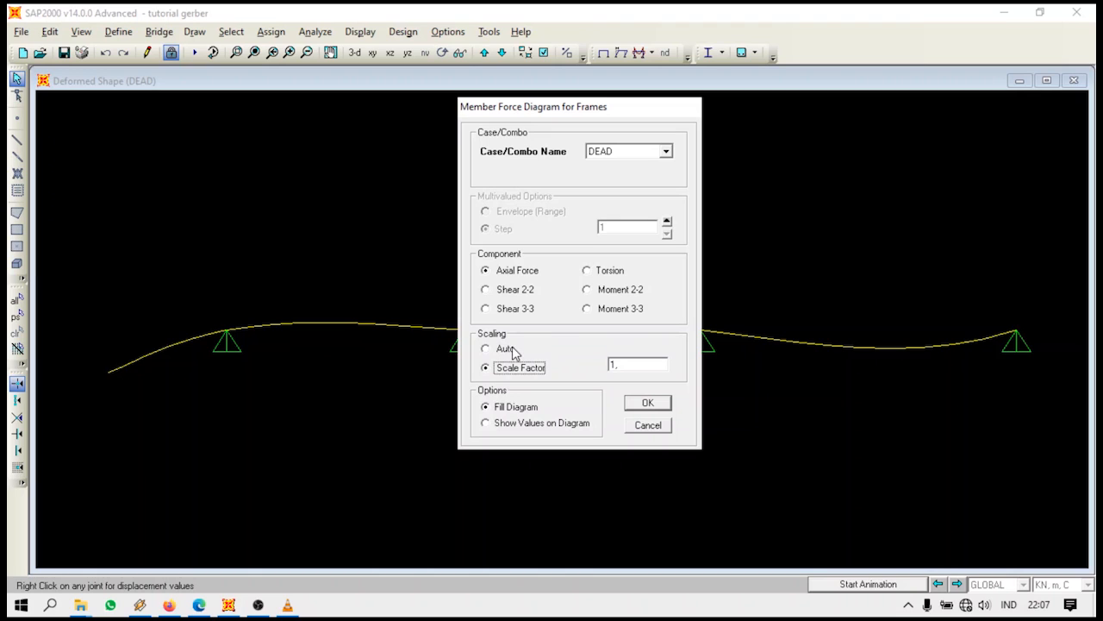
click(512, 354)
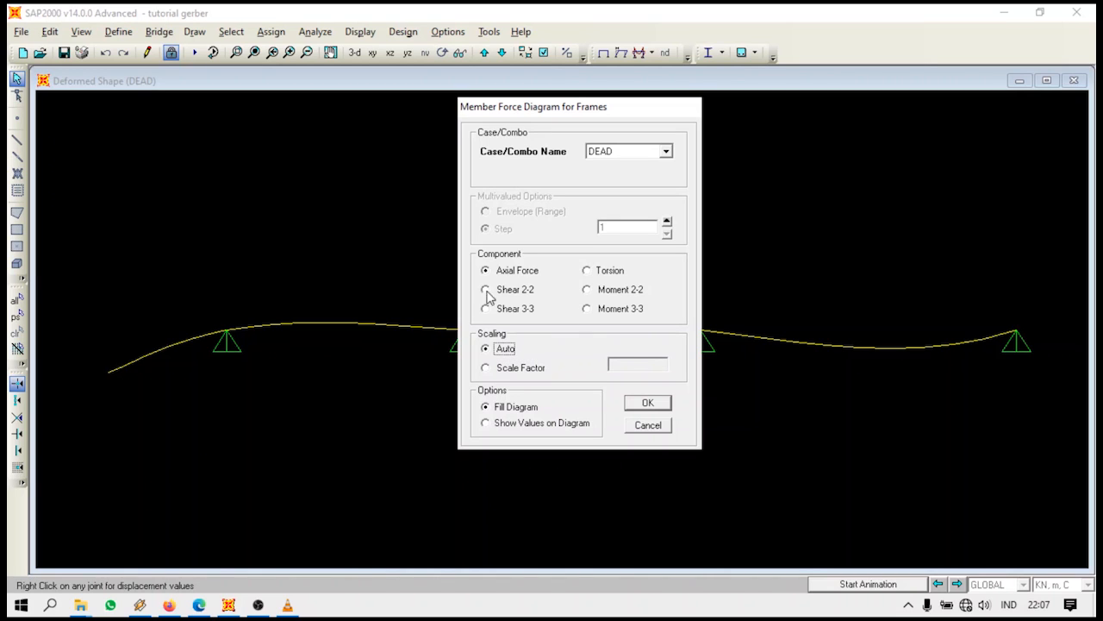
click(608, 313)
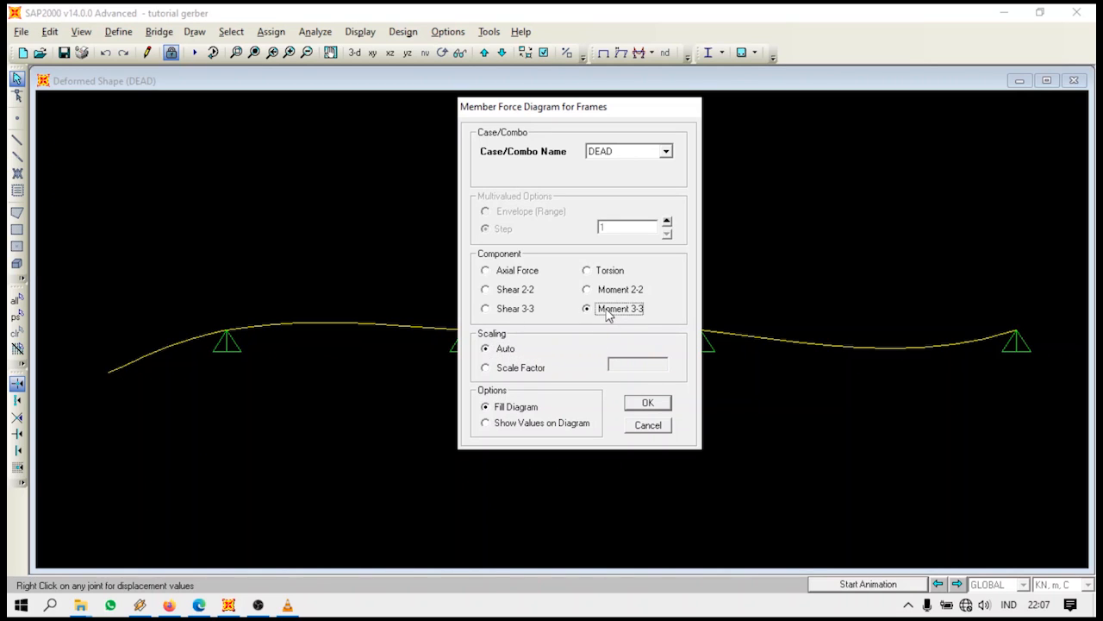
click(663, 405)
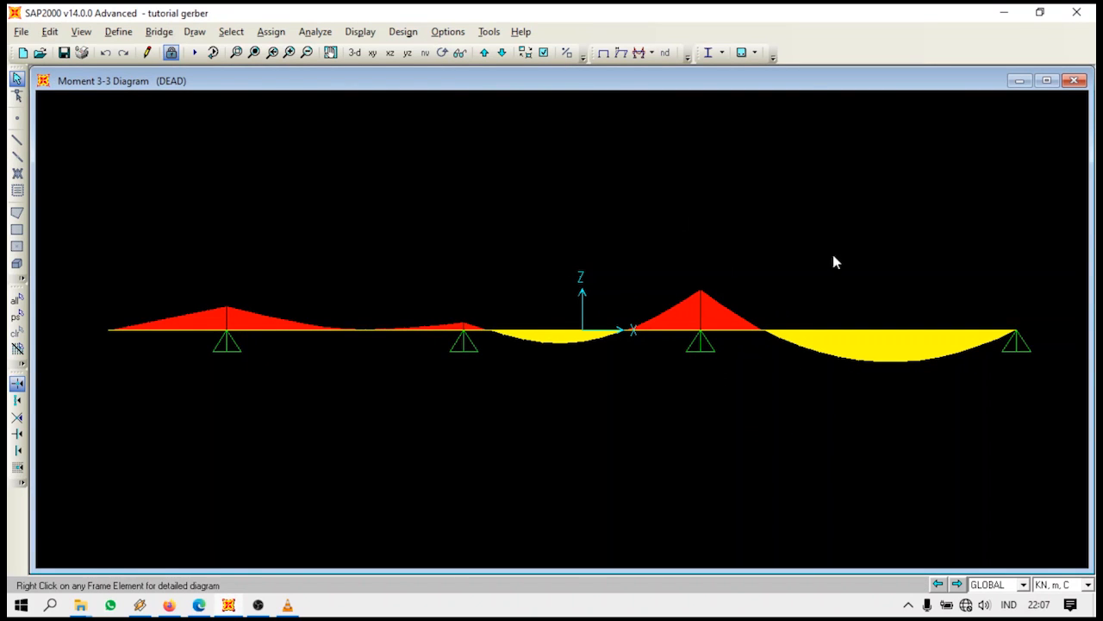
Redisplay the beam's Moment 3-3 diagram for DEAD with values shown on the diagram instead of the fill
click(653, 53)
click(652, 54)
click(652, 53)
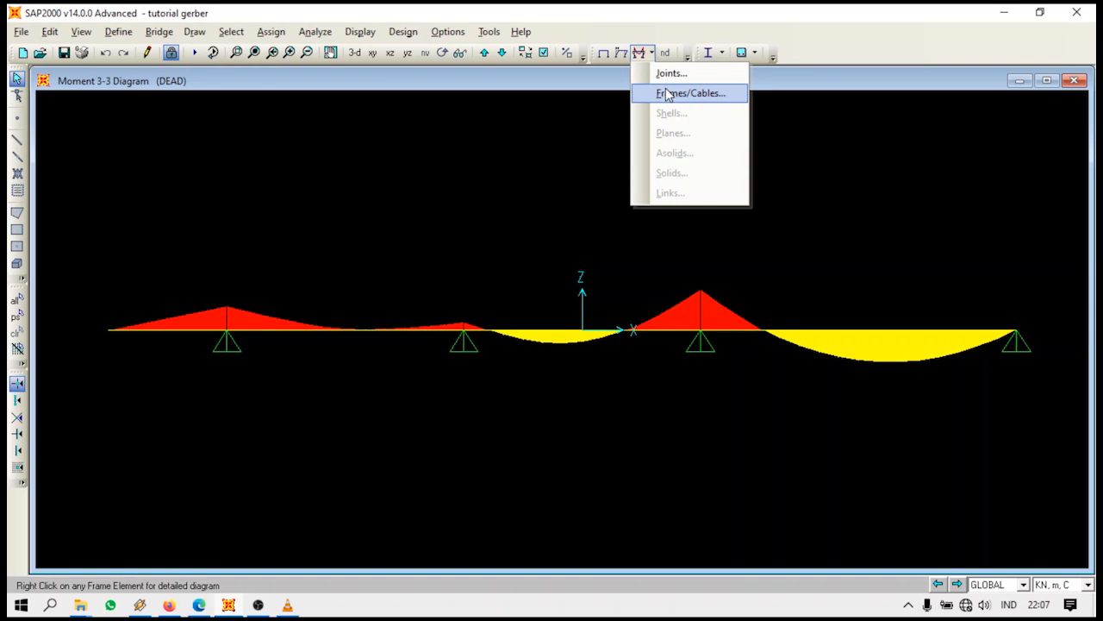
click(668, 93)
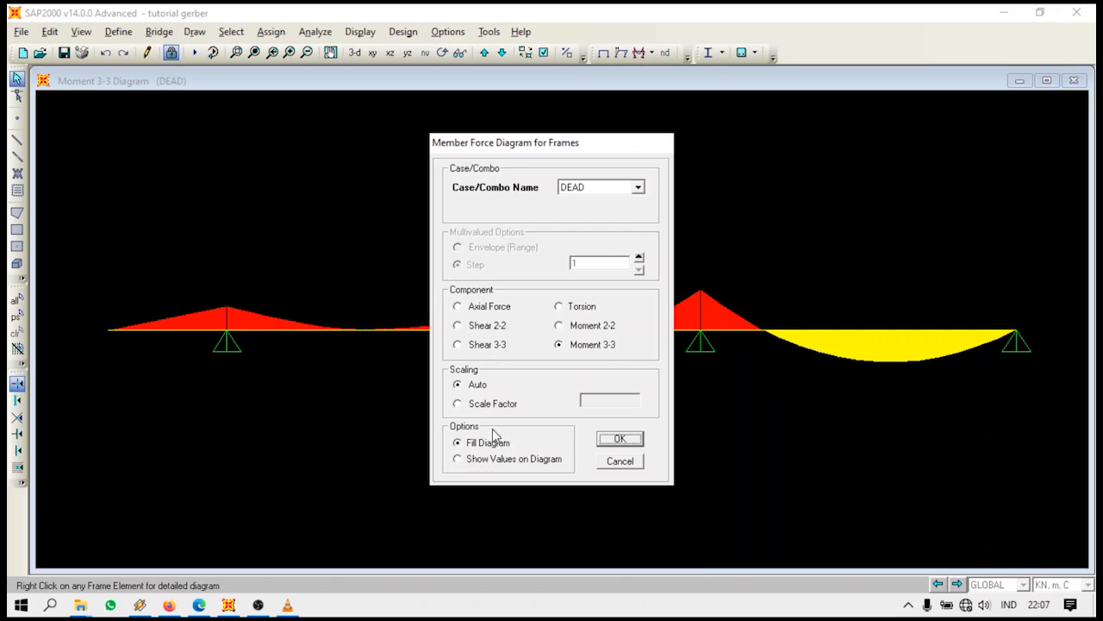
click(495, 459)
click(620, 439)
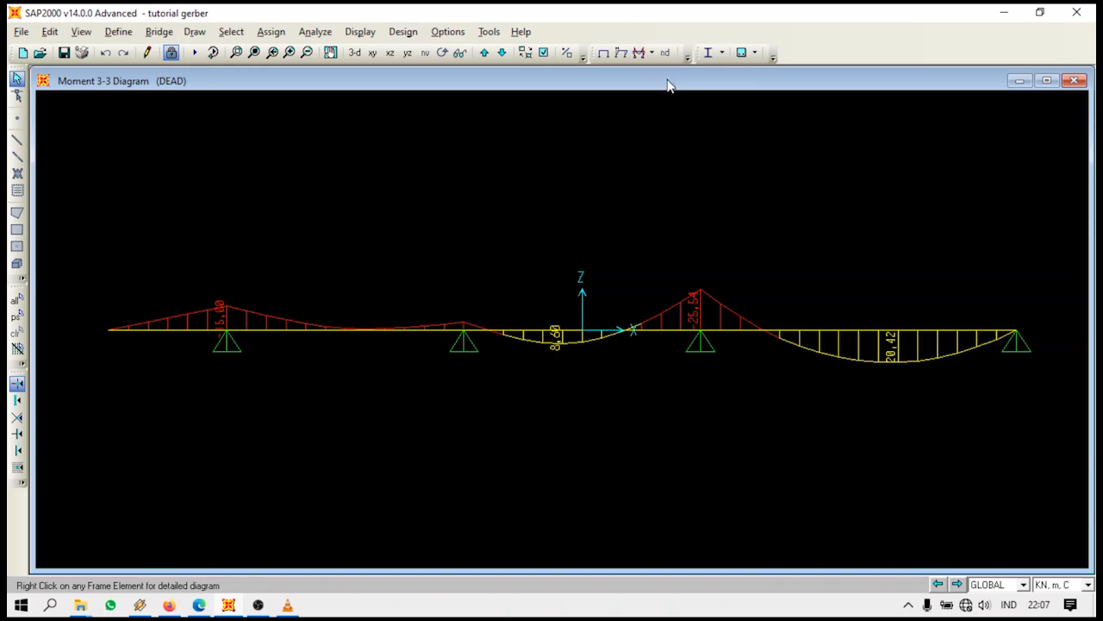
Display the beam's Shear 2-2 force diagram for the DEAD case with values shown on it
click(652, 53)
click(666, 93)
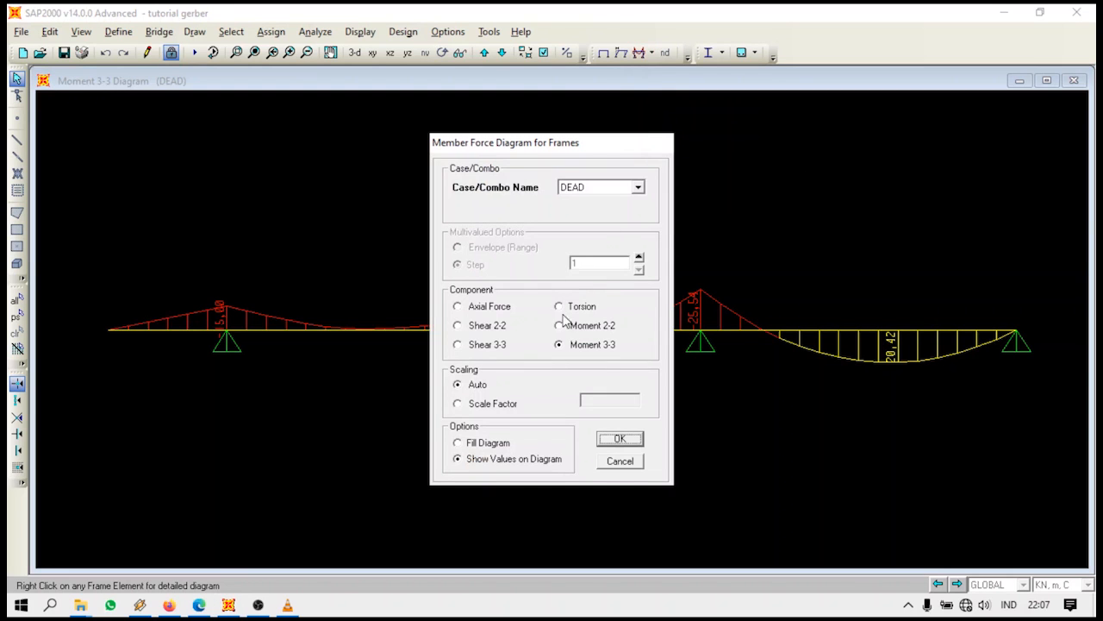
click(487, 327)
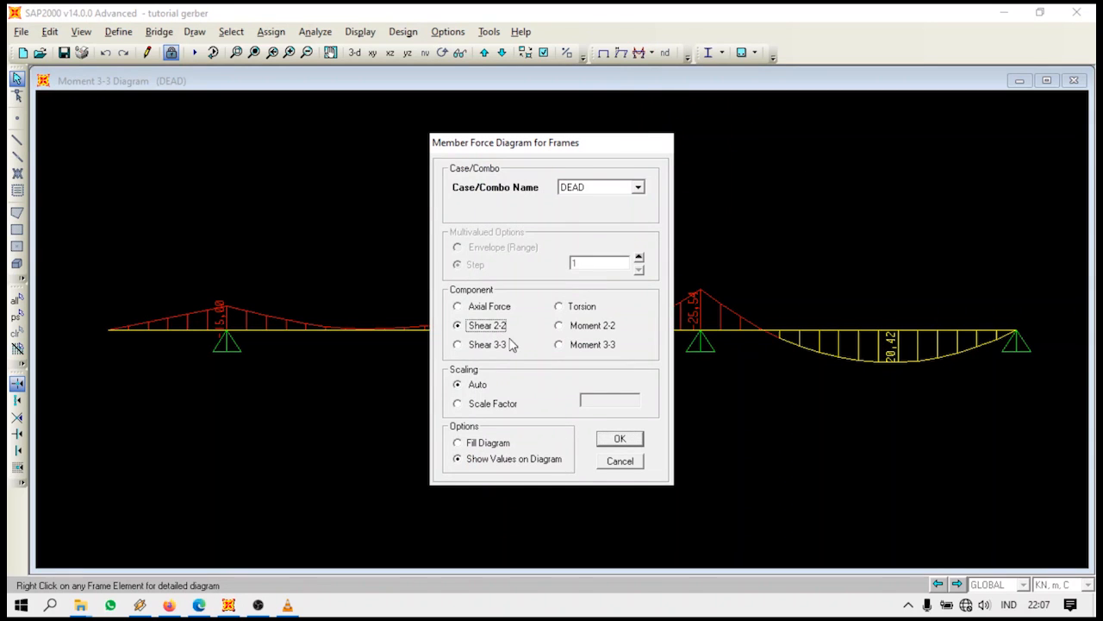
click(622, 441)
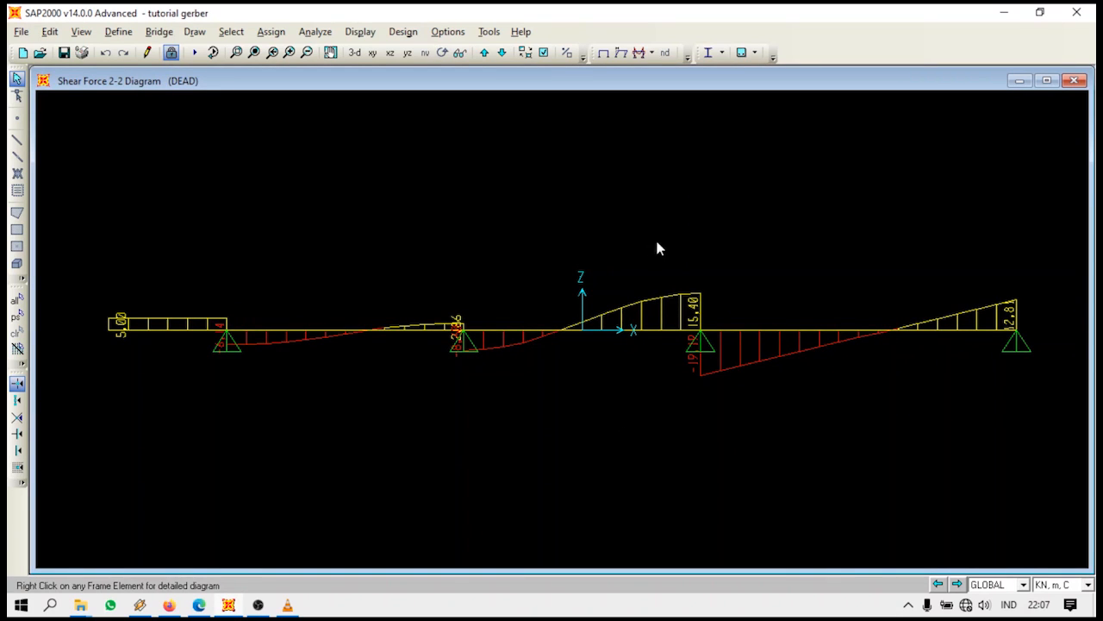
Display the beam's axial force diagram for the DEAD case with the show-values option
click(650, 56)
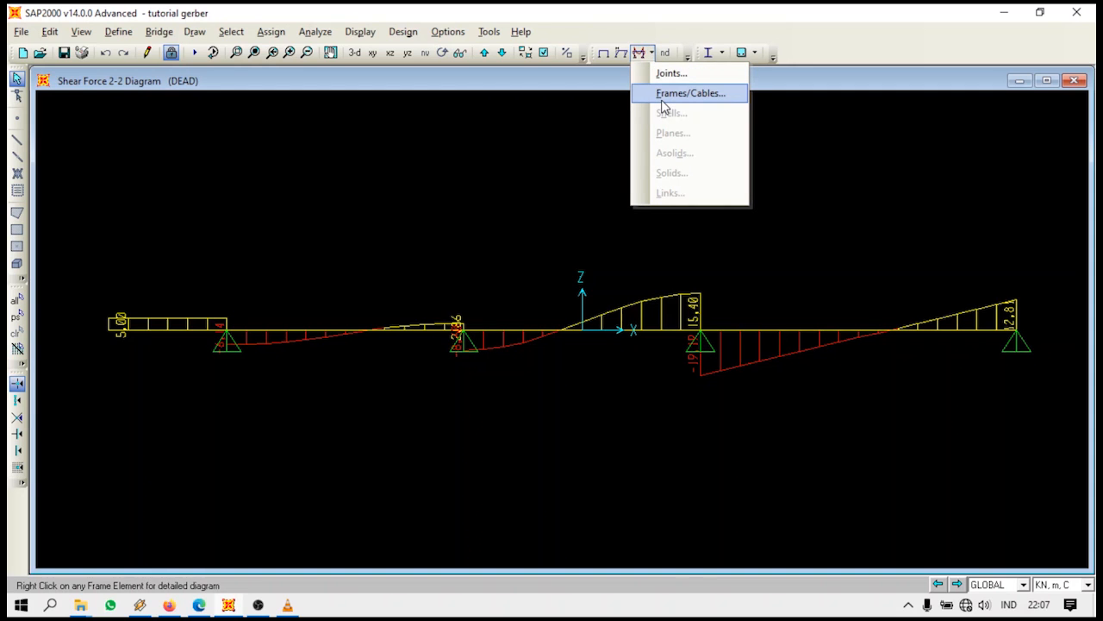
click(662, 100)
click(486, 306)
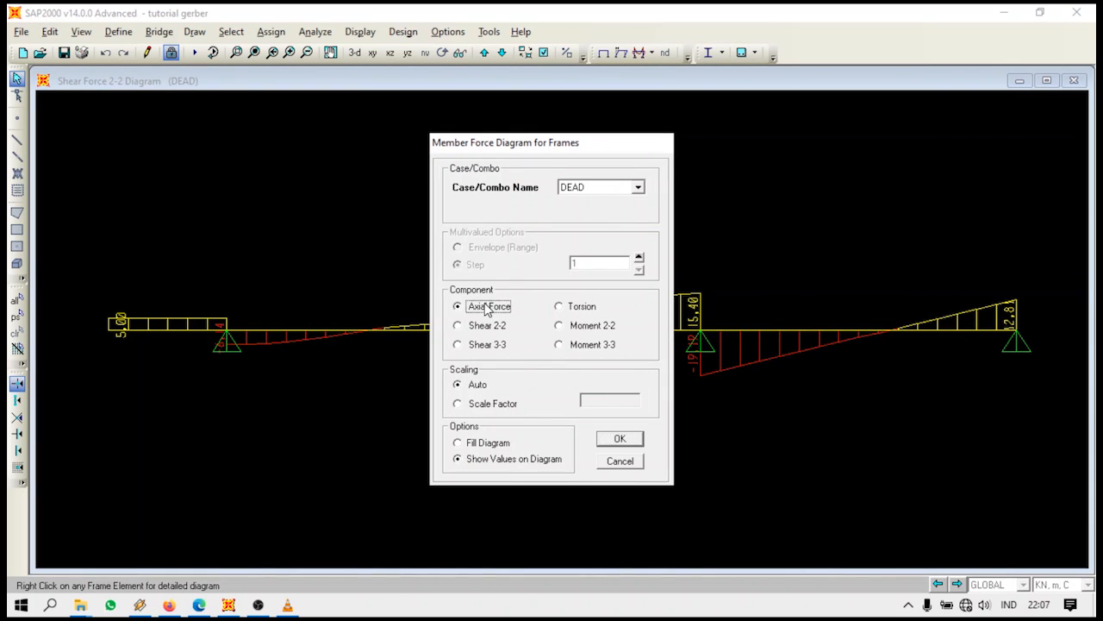
click(622, 441)
click(620, 440)
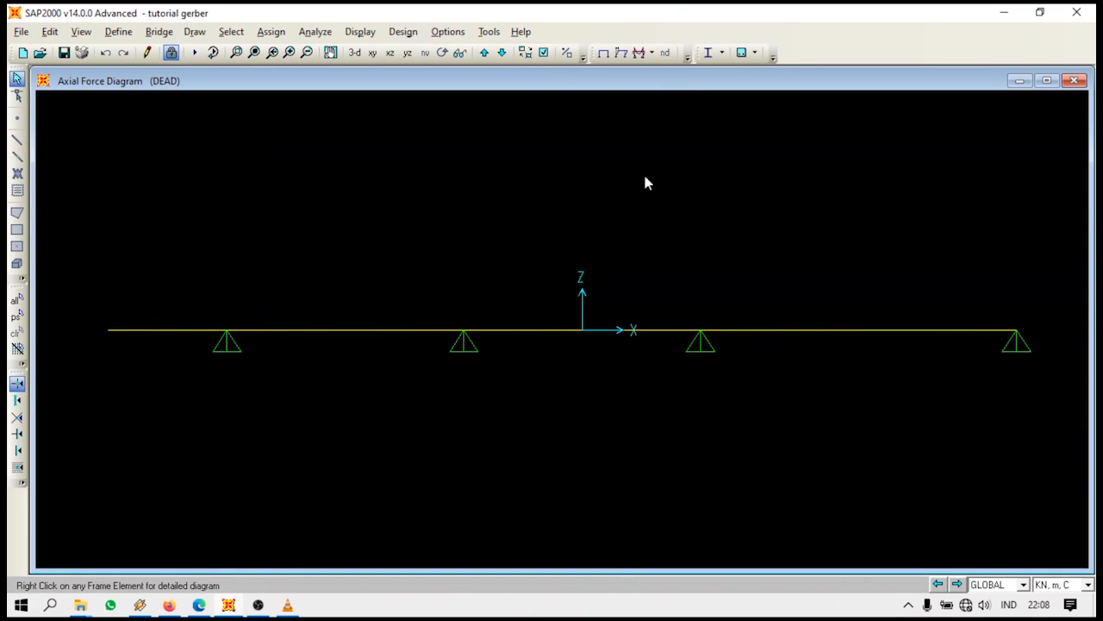
Display the joint reactions at the beam's supports for the DEAD case as arrows
click(654, 54)
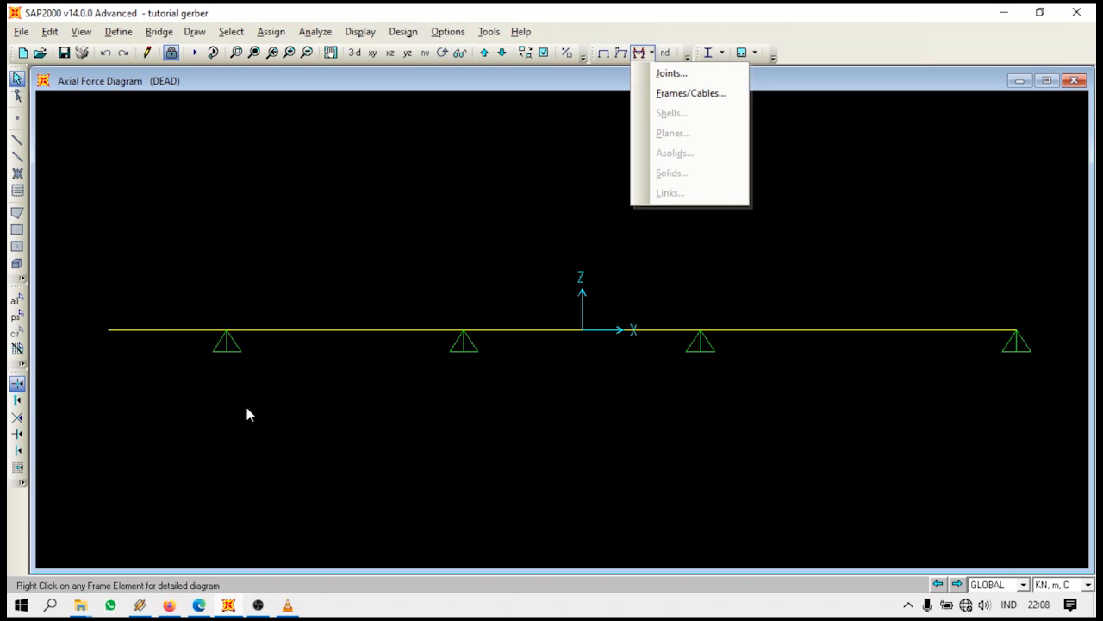
click(679, 76)
drag(525, 146, 515, 116)
click(612, 407)
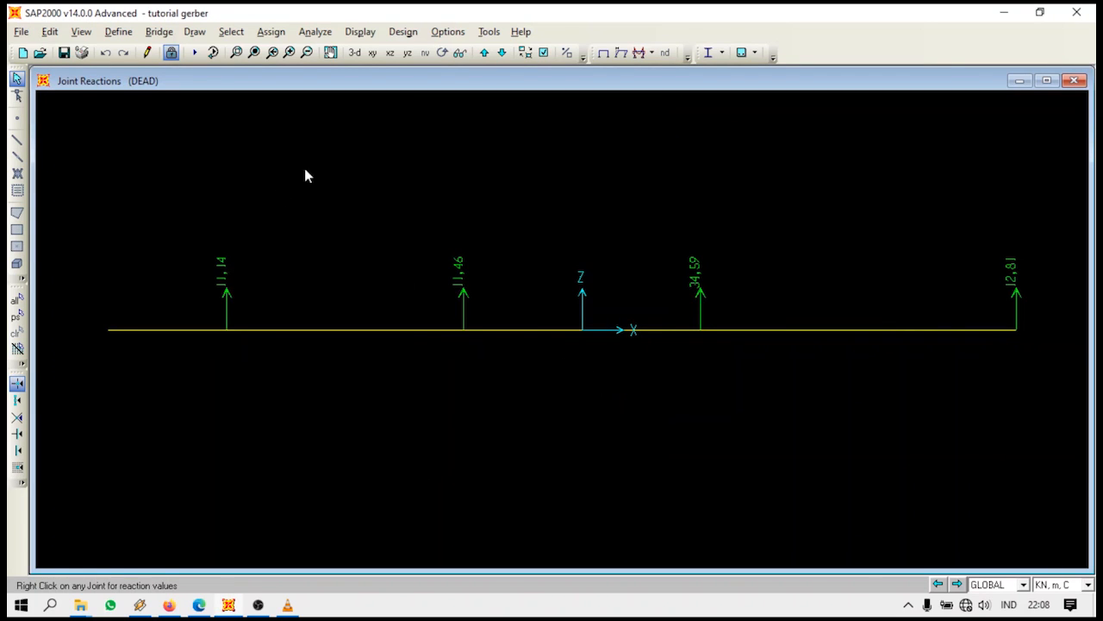